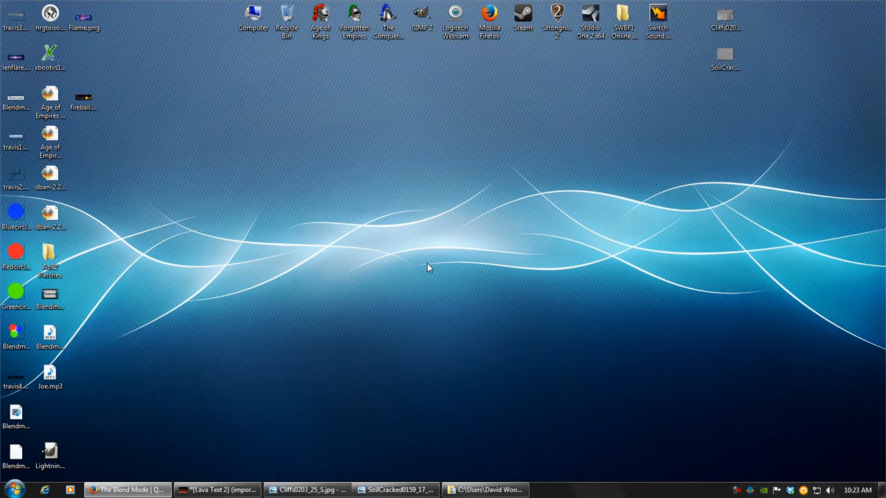
Step: Switch to Firefox and look over The Blend Mode home page, including its navigation sections and featured tutorials
{"action": "key", "text": "alt+Tab"}
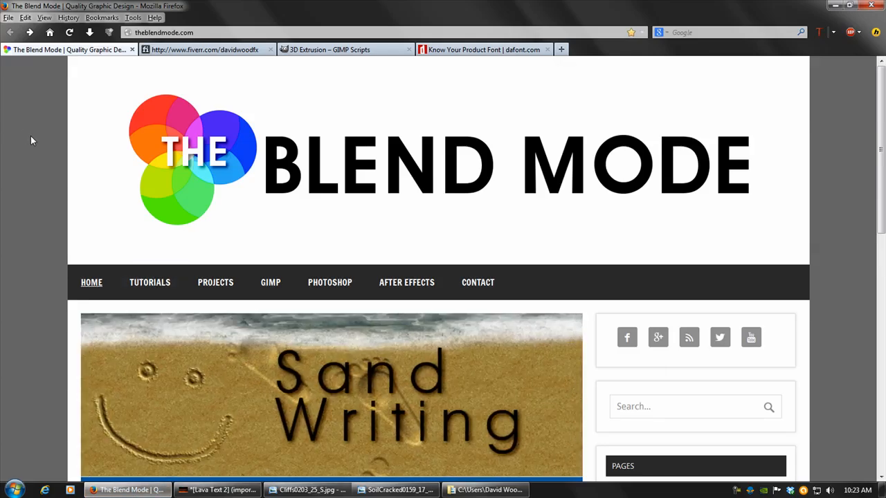
{"action": "scroll", "coordinate": [27, 137], "scroll_direction": "down", "scroll_amount": 3}
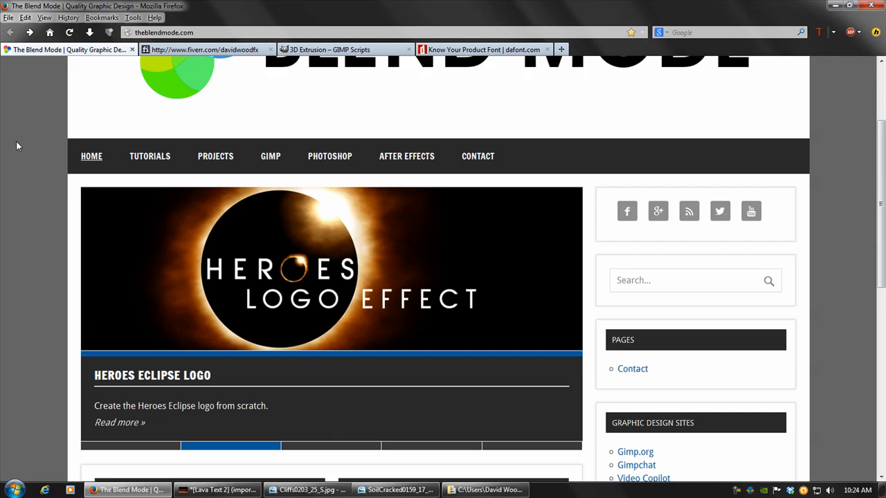
{"action": "scroll", "coordinate": [26, 142], "scroll_direction": "up", "scroll_amount": 2}
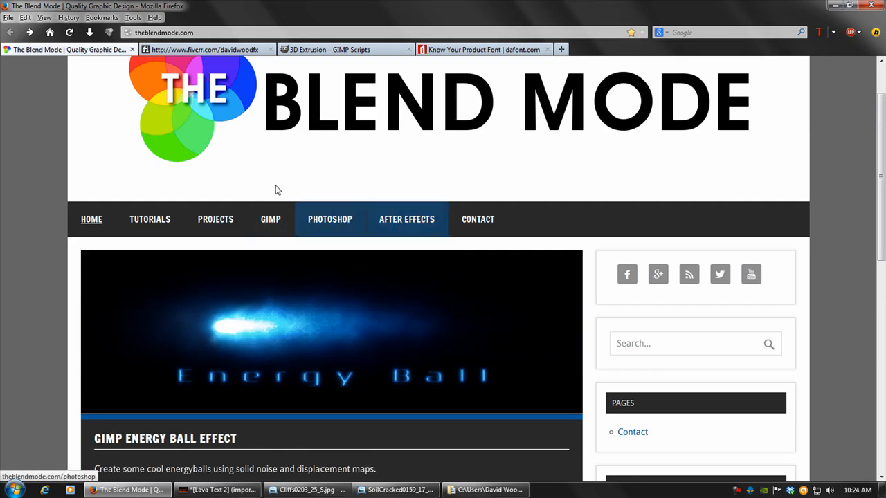
{"action": "scroll", "coordinate": [34, 154], "scroll_direction": "down", "scroll_amount": 2}
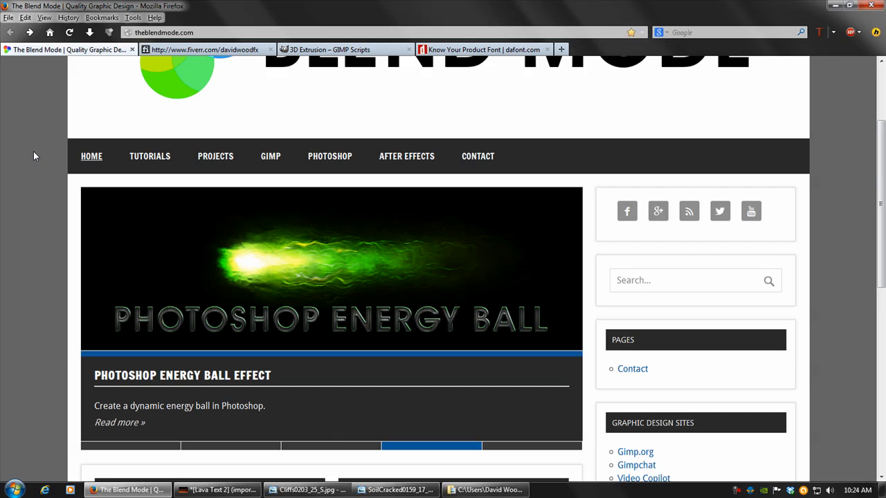
{"action": "scroll", "coordinate": [26, 159], "scroll_direction": "up", "scroll_amount": 3}
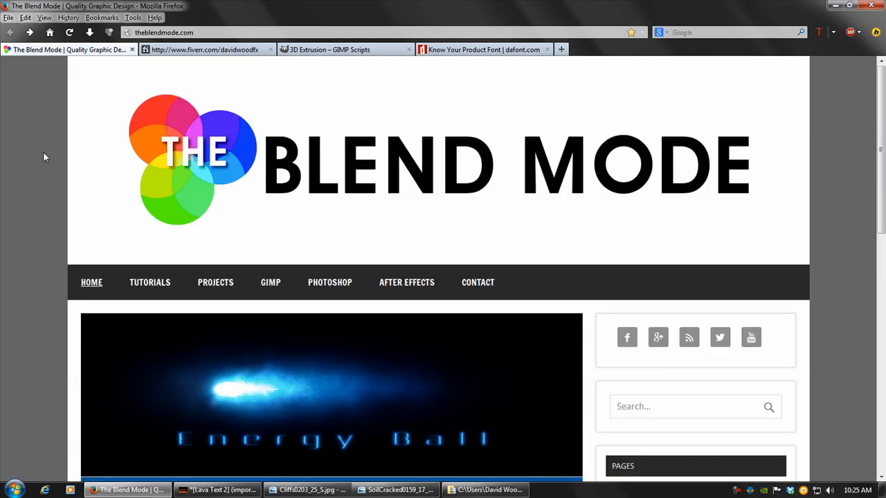
{"action": "scroll", "coordinate": [22, 143], "scroll_direction": "down", "scroll_amount": 2}
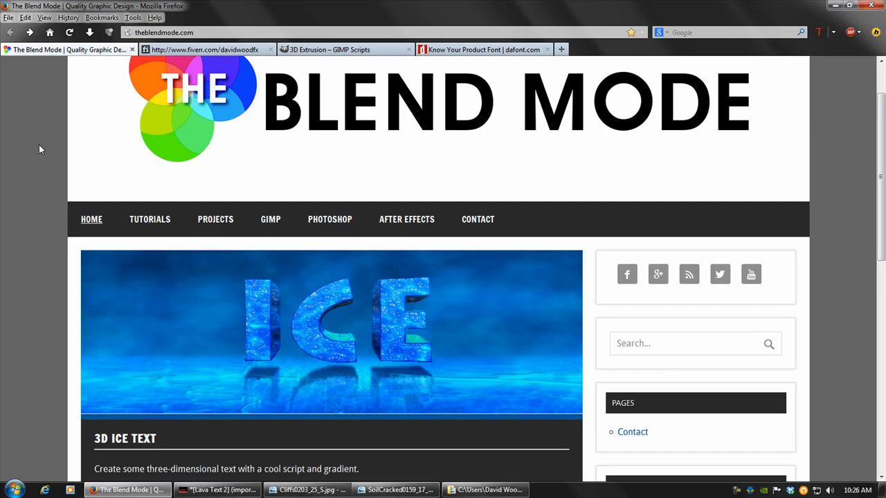
Step: View the "Add Special Effects to your photos" gig from the Fiverr seller profile, dismissing the sign-up form, and return to the profile
{"action": "left_click", "coordinate": [189, 52]}
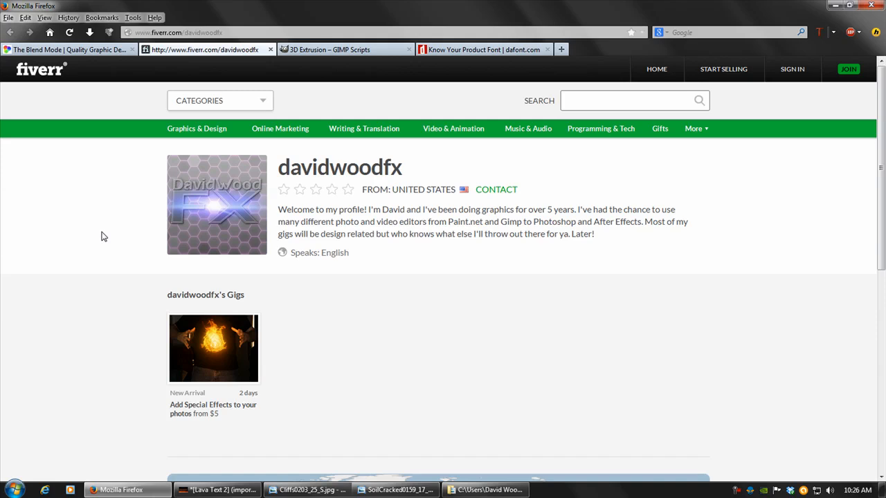
{"action": "left_click", "coordinate": [205, 413]}
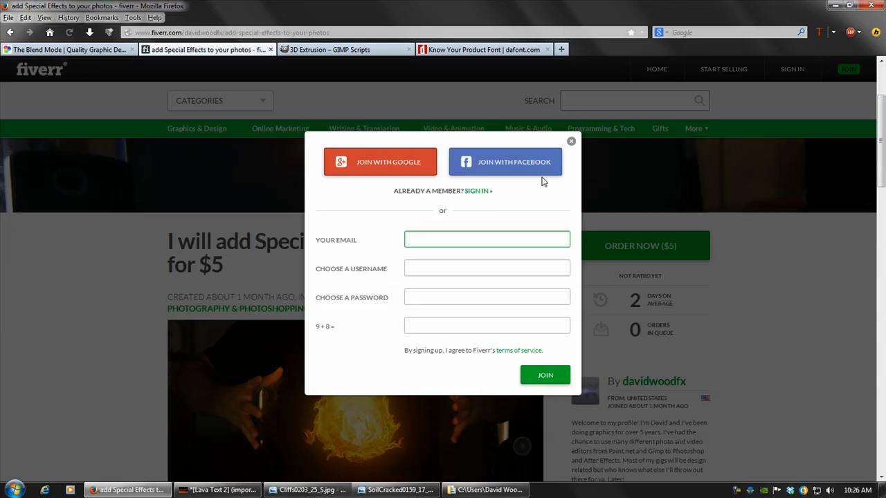
{"action": "left_click", "coordinate": [570, 144]}
{"action": "scroll", "coordinate": [87, 297], "scroll_direction": "down", "scroll_amount": 5}
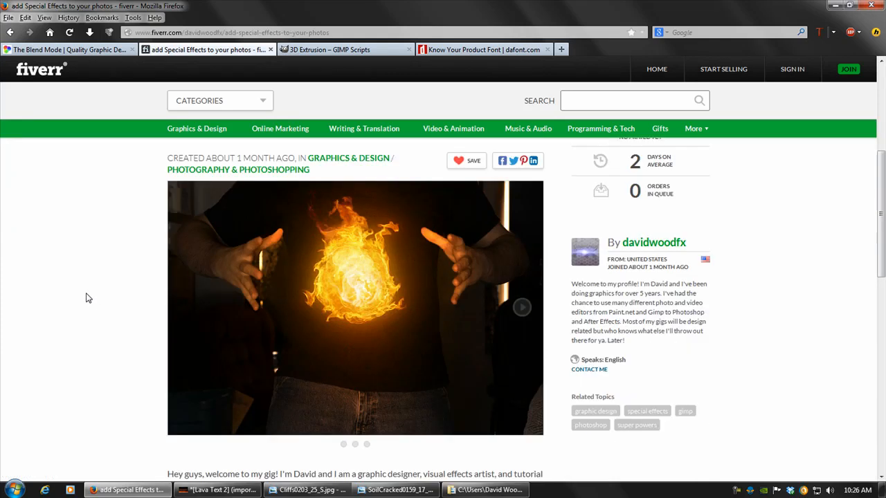
{"action": "scroll", "coordinate": [75, 287], "scroll_direction": "up", "scroll_amount": 5}
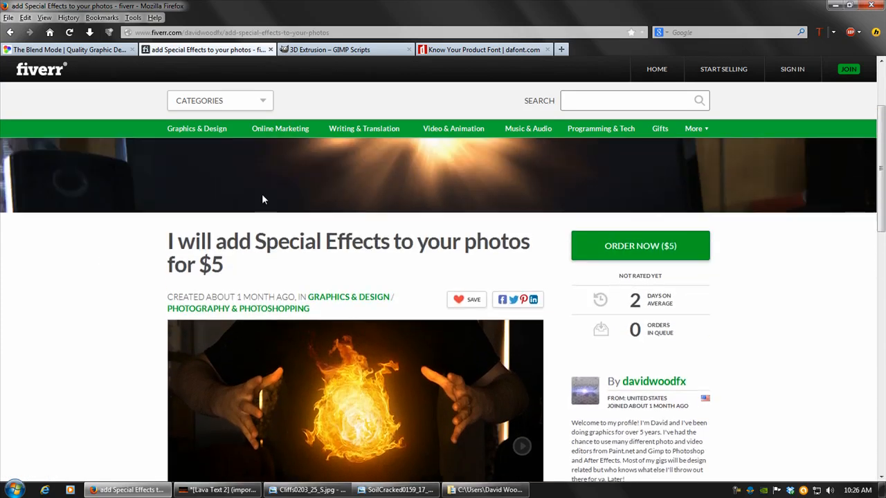
{"action": "left_click", "coordinate": [10, 32]}
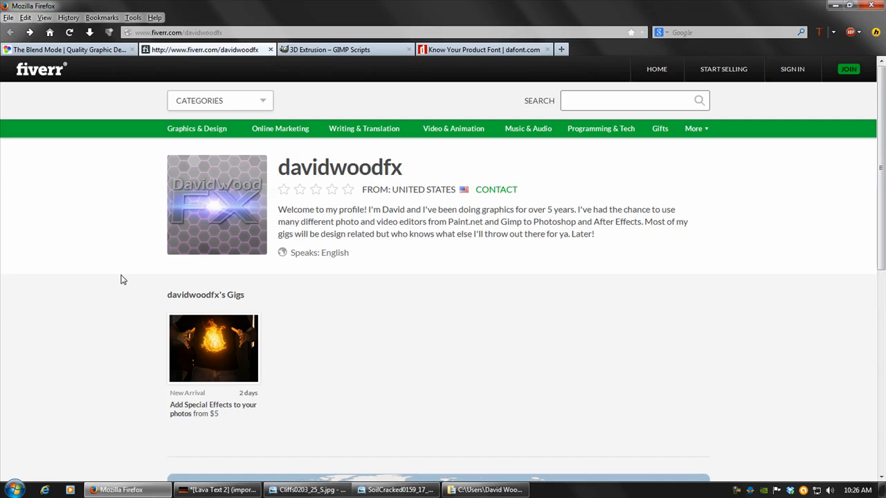
Step: Return to The Blend Mode site and review the latest projects and tutorials on its home page
{"action": "key", "text": "ctrl+Page_Up"}
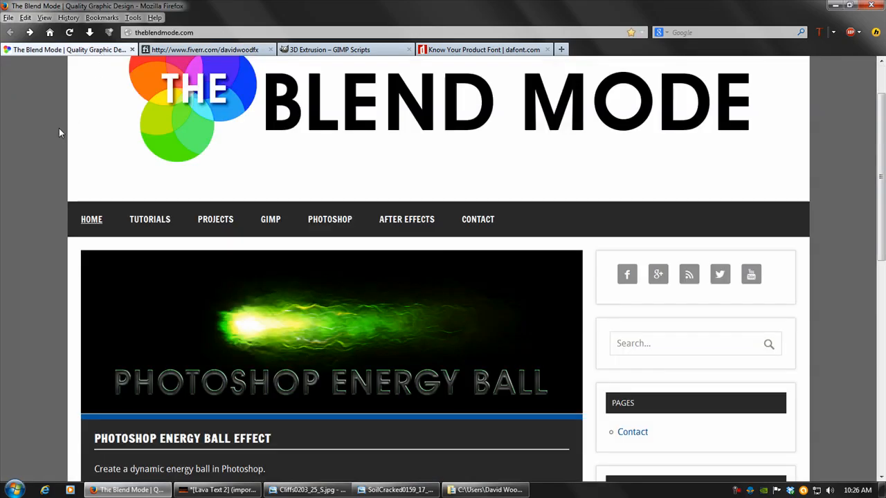
{"action": "scroll", "coordinate": [44, 169], "scroll_direction": "up", "scroll_amount": 2}
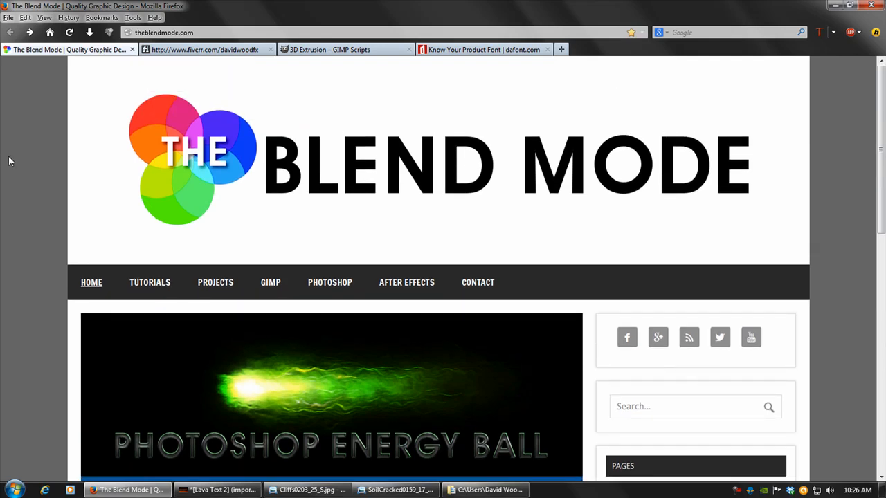
{"action": "scroll", "coordinate": [49, 188], "scroll_direction": "down", "scroll_amount": 1}
{"action": "scroll", "coordinate": [49, 187], "scroll_direction": "down", "scroll_amount": 3}
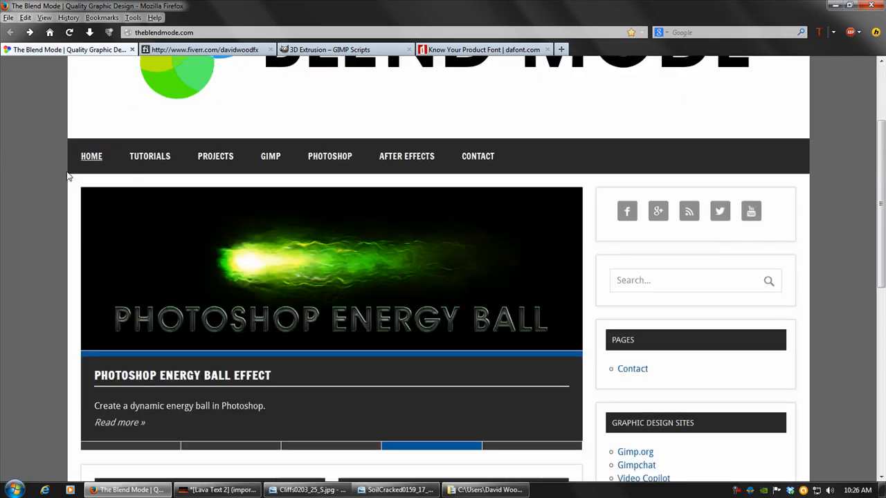
{"action": "scroll", "coordinate": [36, 175], "scroll_direction": "down", "scroll_amount": 4}
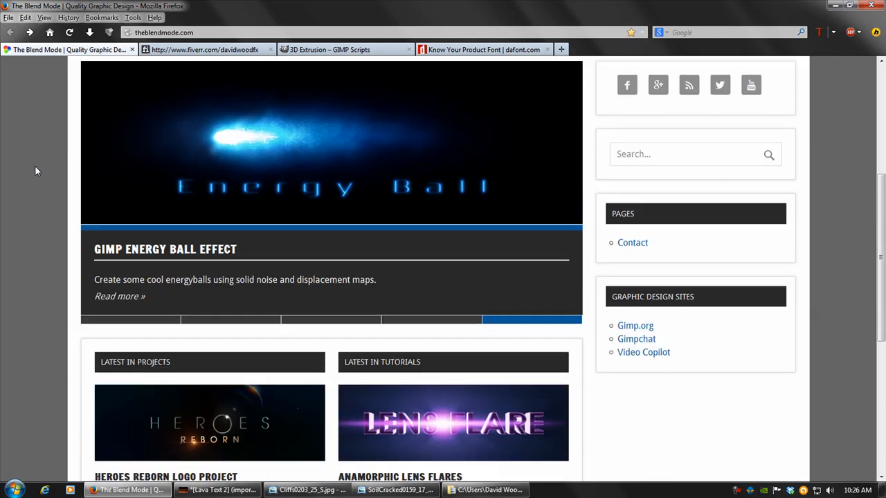
{"action": "scroll", "coordinate": [35, 168], "scroll_direction": "down", "scroll_amount": 5}
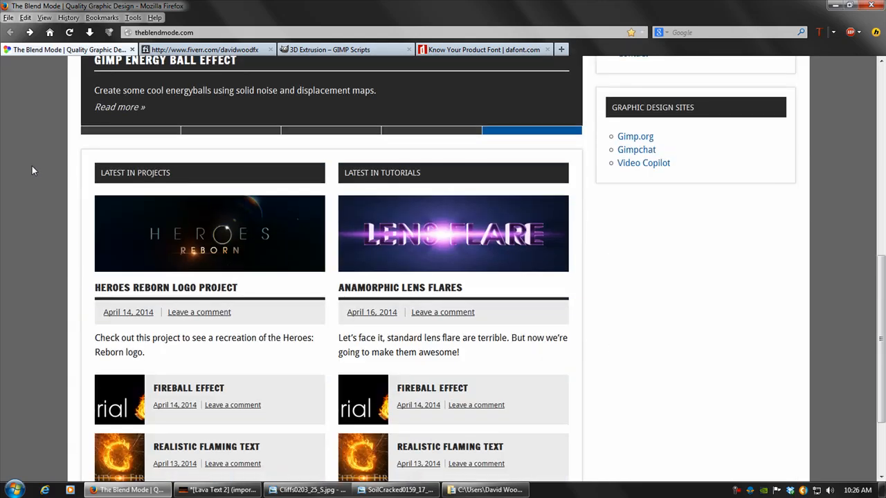
{"action": "scroll", "coordinate": [38, 171], "scroll_direction": "down", "scroll_amount": 3}
{"action": "scroll", "coordinate": [39, 172], "scroll_direction": "up", "scroll_amount": 10}
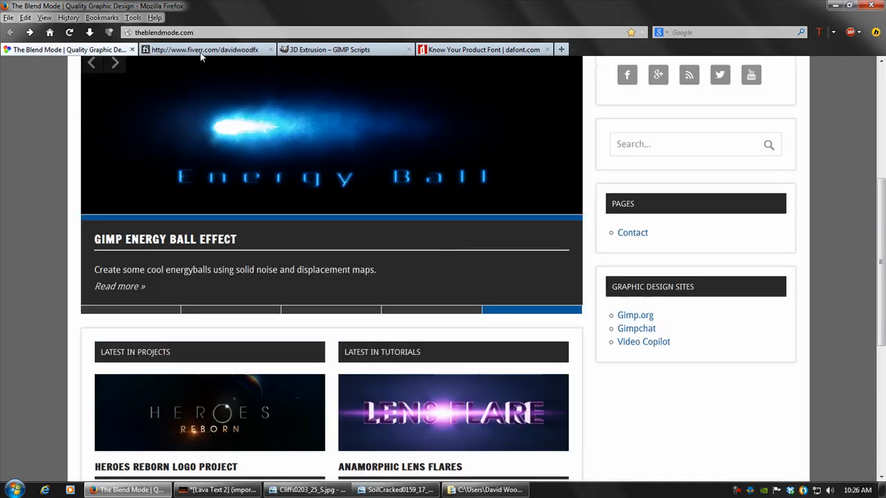
Step: Switch to GIMP, enlarge the Lava Text 2 image window and hide the Lava Text.png layer to reveal the LAVA example
{"action": "left_click", "coordinate": [220, 49]}
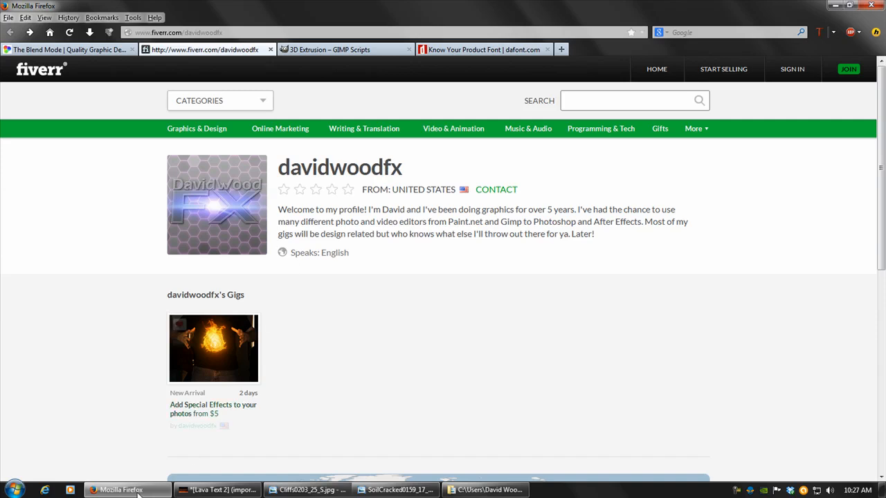
{"action": "left_click", "coordinate": [163, 489]}
{"action": "left_click", "coordinate": [221, 490]}
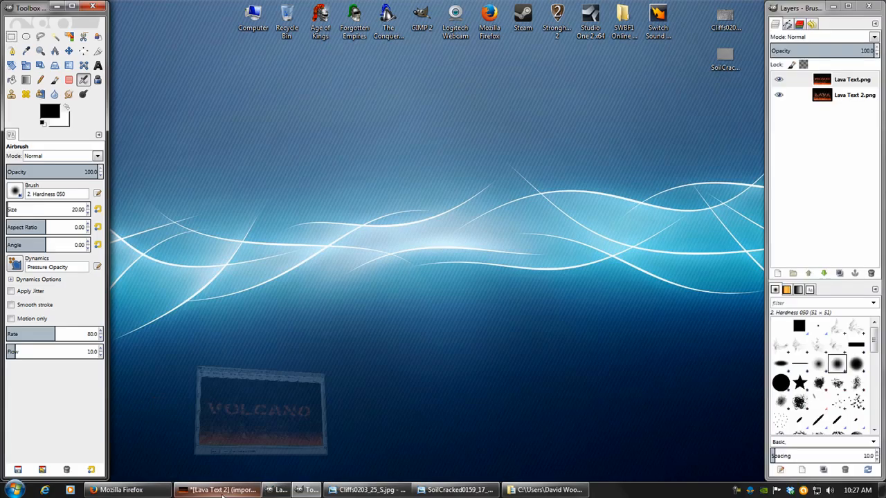
{"action": "left_click_drag", "start_coordinate": [358, 92], "coordinate": [356, 69]}
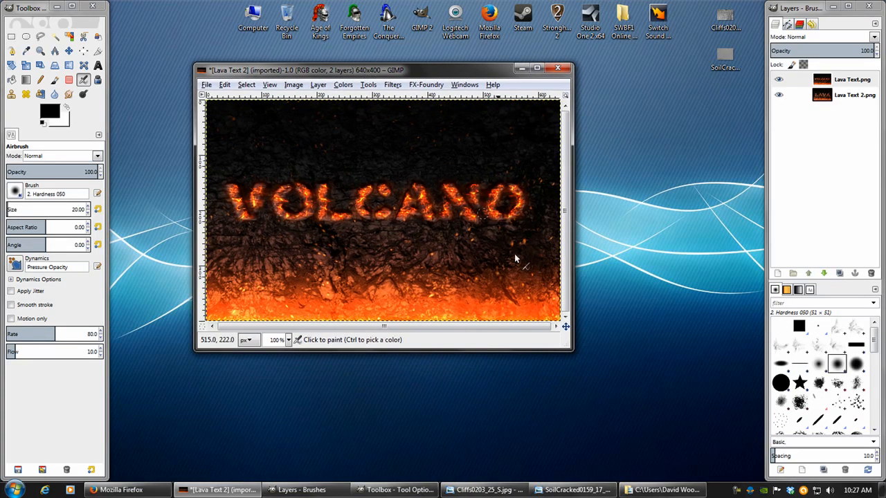
{"action": "left_click_drag", "start_coordinate": [563, 344], "coordinate": [671, 416]}
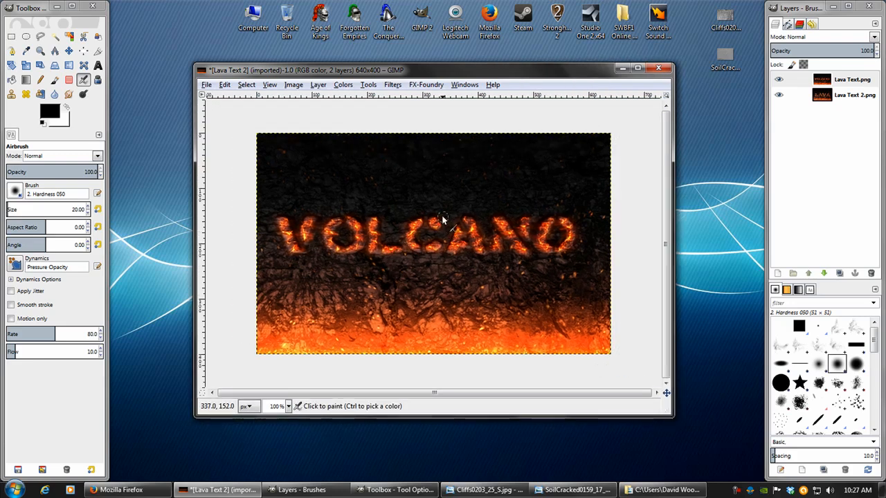
{"action": "left_click", "coordinate": [780, 80]}
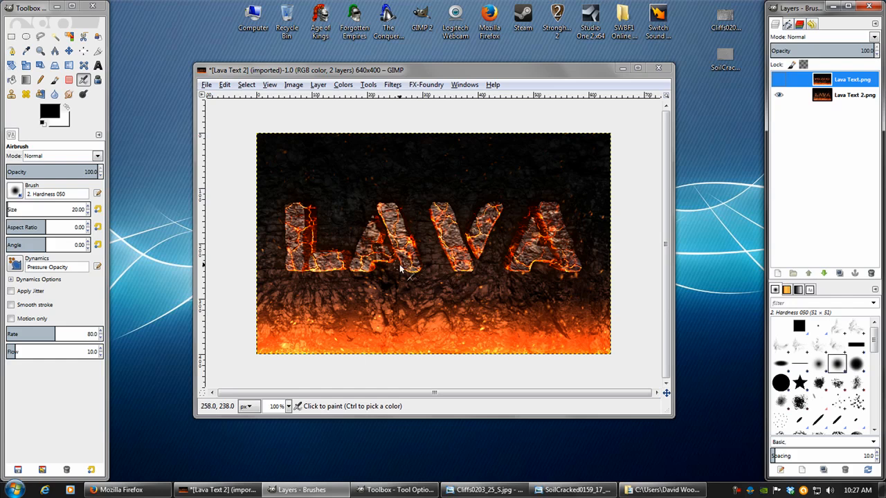
Step: Switch to Firefox and examine the 3D Extrusion script page on GIMP Scripts, including its options, sample images and download entry
{"action": "left_click", "coordinate": [125, 490]}
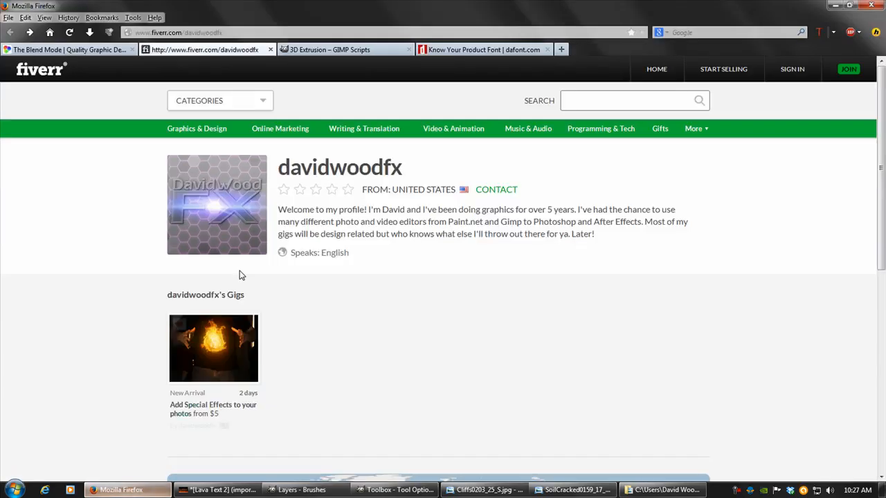
{"action": "left_click", "coordinate": [333, 50]}
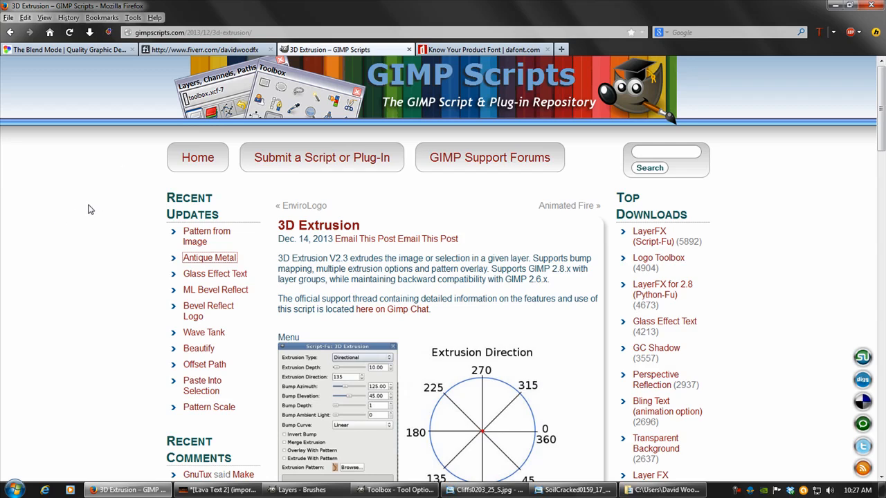
{"action": "scroll", "coordinate": [86, 205], "scroll_direction": "down", "scroll_amount": 2}
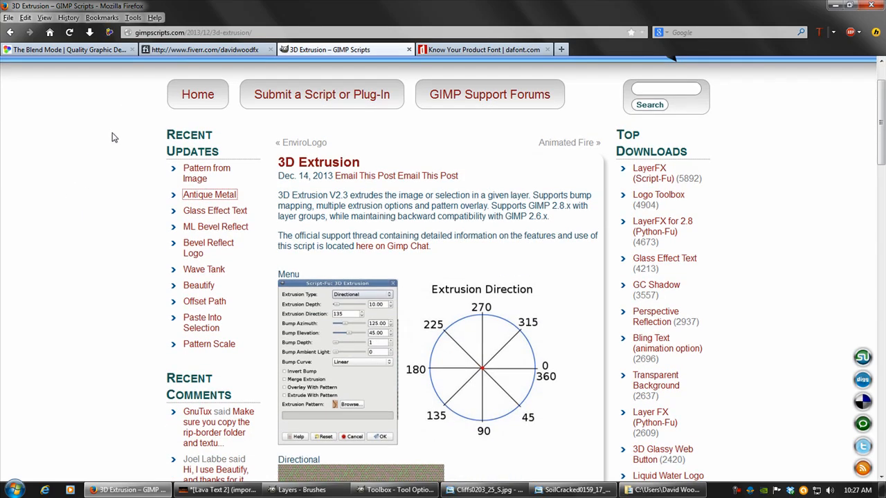
{"action": "scroll", "coordinate": [111, 138], "scroll_direction": "down", "scroll_amount": 5}
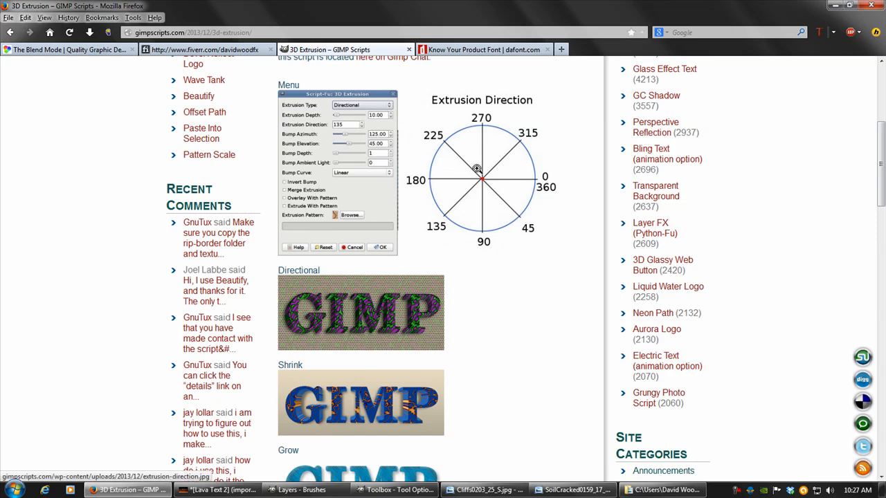
{"action": "scroll", "coordinate": [481, 169], "scroll_direction": "down", "scroll_amount": 3}
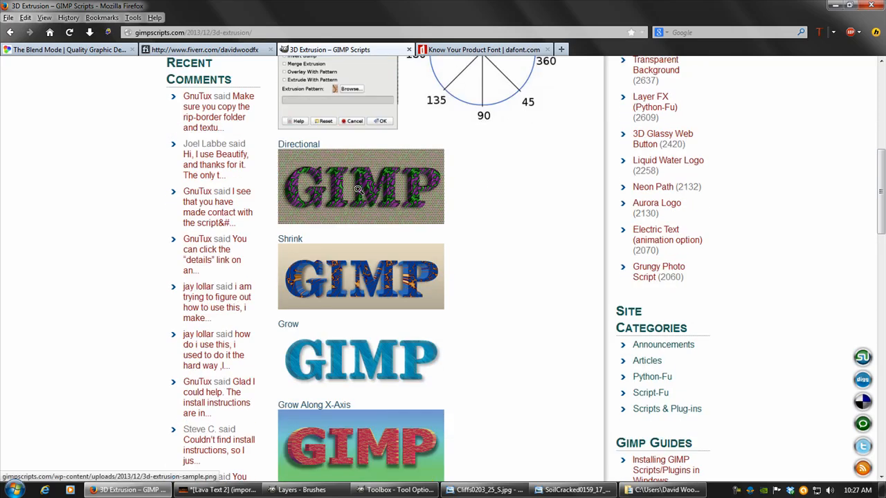
{"action": "scroll", "coordinate": [359, 190], "scroll_direction": "down", "scroll_amount": 2}
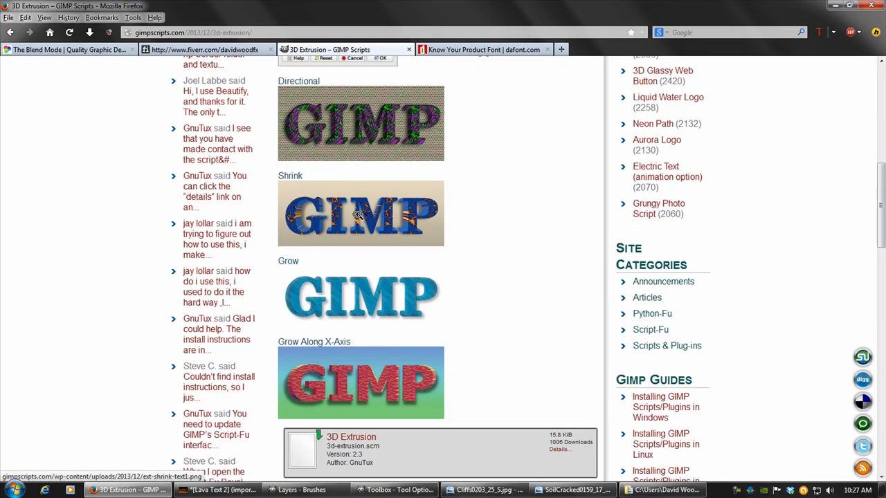
{"action": "scroll", "coordinate": [366, 229], "scroll_direction": "up", "scroll_amount": 9}
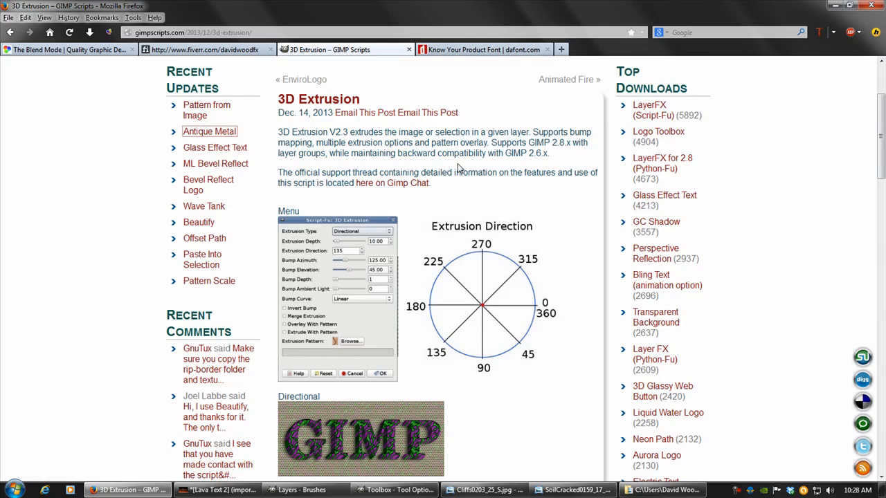
Step: Examine the Know Your Product font page on dafont.com, including its character previews
{"action": "left_click", "coordinate": [461, 50]}
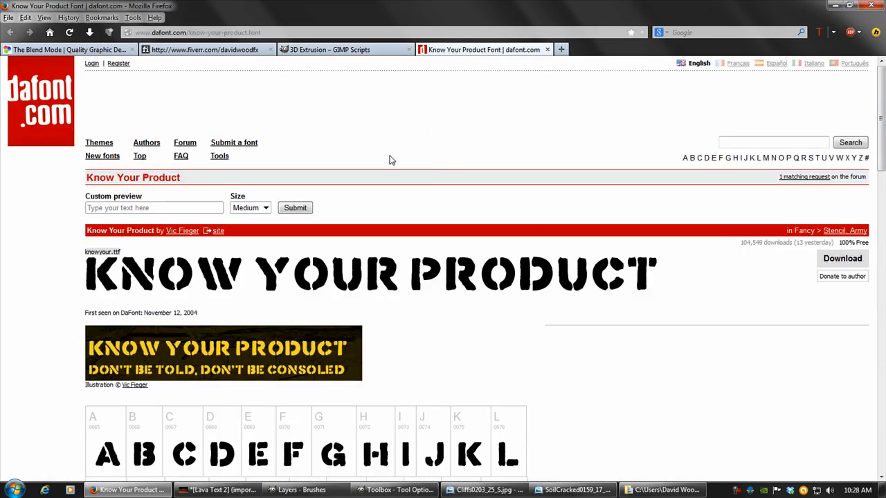
{"action": "scroll", "coordinate": [384, 152], "scroll_direction": "down", "scroll_amount": 2}
{"action": "scroll", "coordinate": [384, 154], "scroll_direction": "up", "scroll_amount": 2}
{"action": "scroll", "coordinate": [502, 182], "scroll_direction": "down", "scroll_amount": 5}
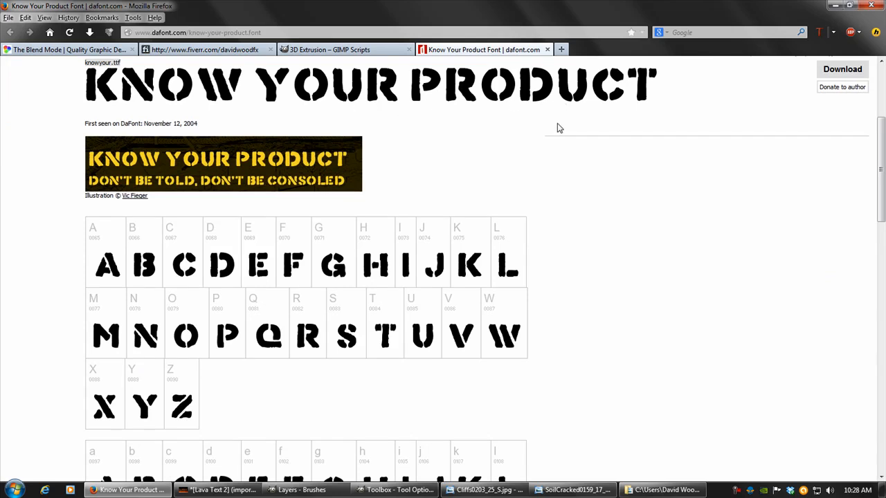
{"action": "scroll", "coordinate": [583, 178], "scroll_direction": "down", "scroll_amount": 4}
{"action": "scroll", "coordinate": [583, 178], "scroll_direction": "up", "scroll_amount": 6}
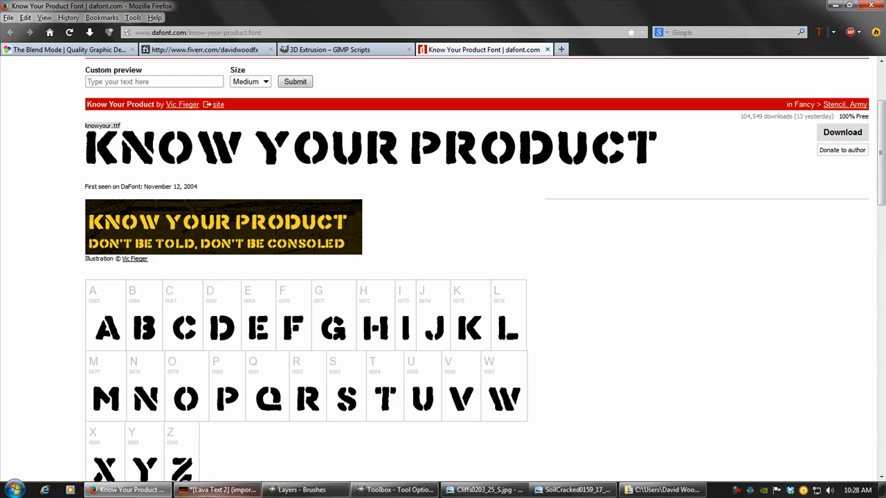
Step: Open the cliff texture Cliffs0203_25_S.jpg from the desktop in Windows Photo Viewer
{"action": "left_click", "coordinate": [218, 489]}
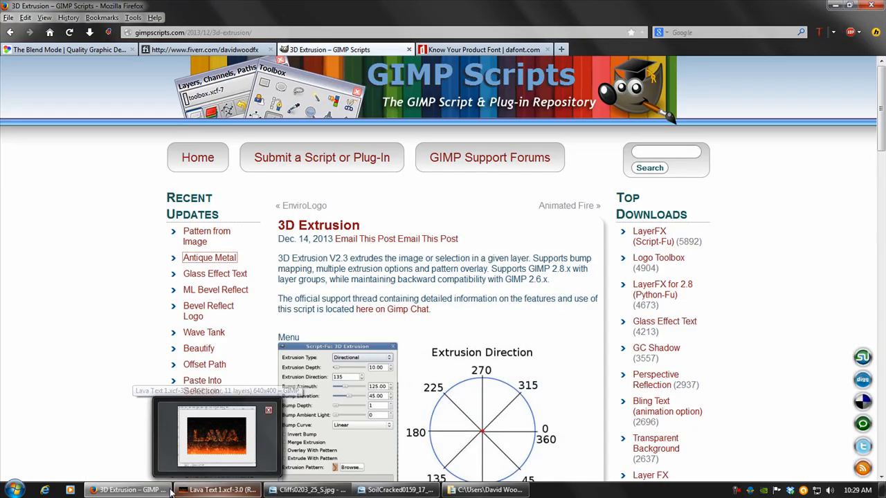
{"action": "mouse_move", "coordinate": [133, 491]}
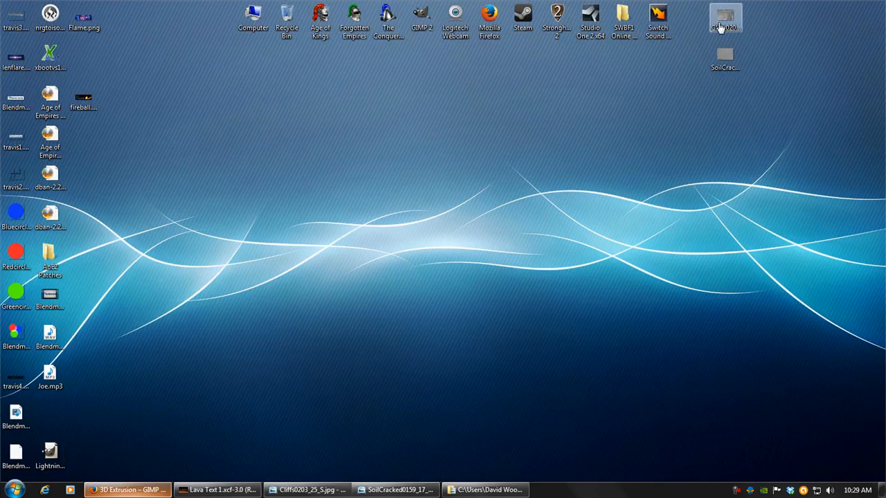
{"action": "double_click", "coordinate": [724, 17]}
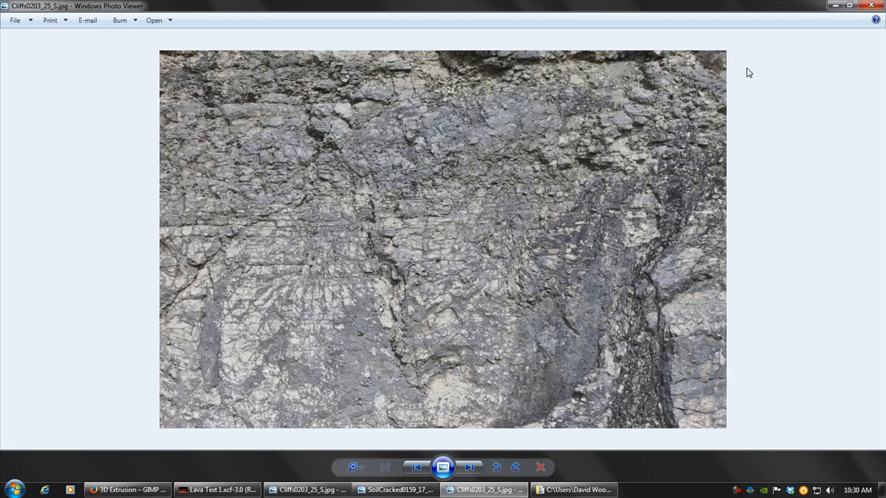
Step: Close the cliff texture and view the cracked-soil texture SoilCracked0159_17_S.jpg from the desktop, closing it when done
{"action": "left_click", "coordinate": [870, 5]}
{"action": "double_click", "coordinate": [724, 55]}
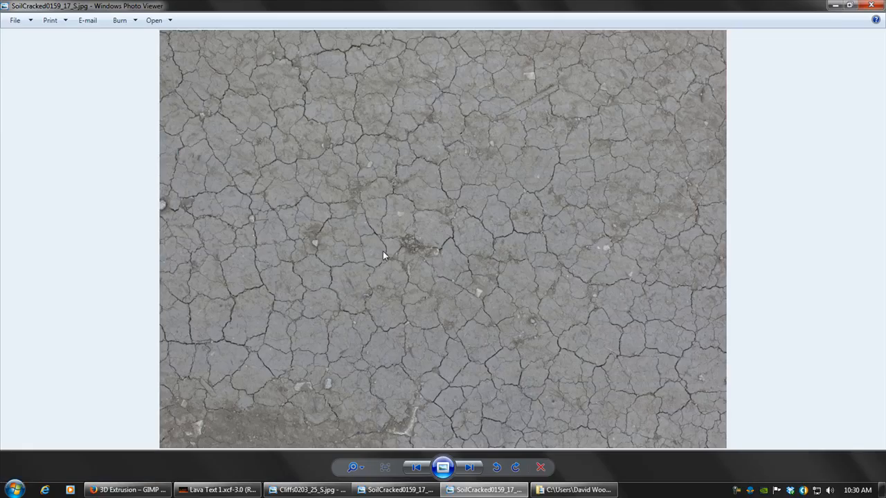
{"action": "left_click", "coordinate": [871, 5]}
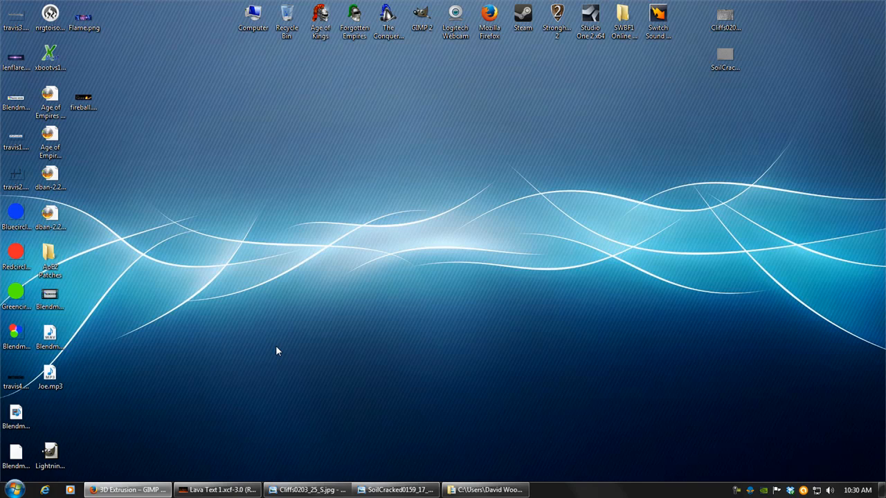
Step: Switch to GIMP and add white text reading LAVA in the Know Your Product font on the Lava Text 1 image
{"action": "key", "text": "alt+Tab"}
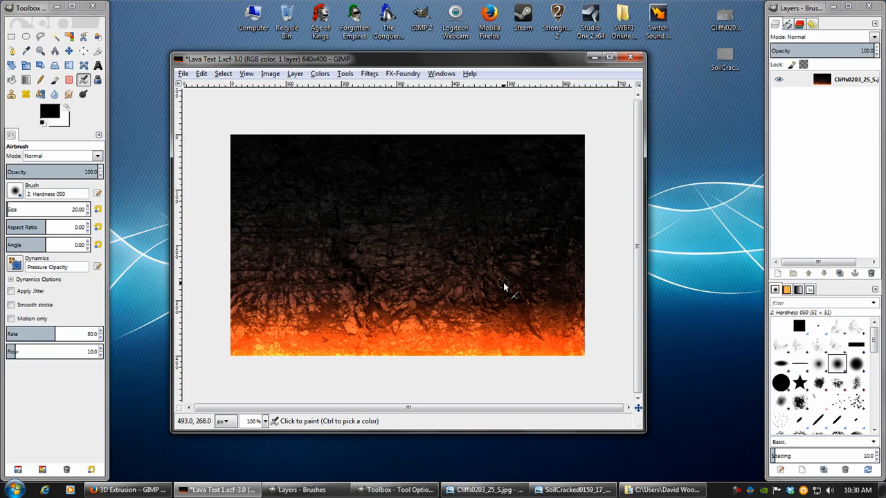
{"action": "left_click", "coordinate": [65, 111]}
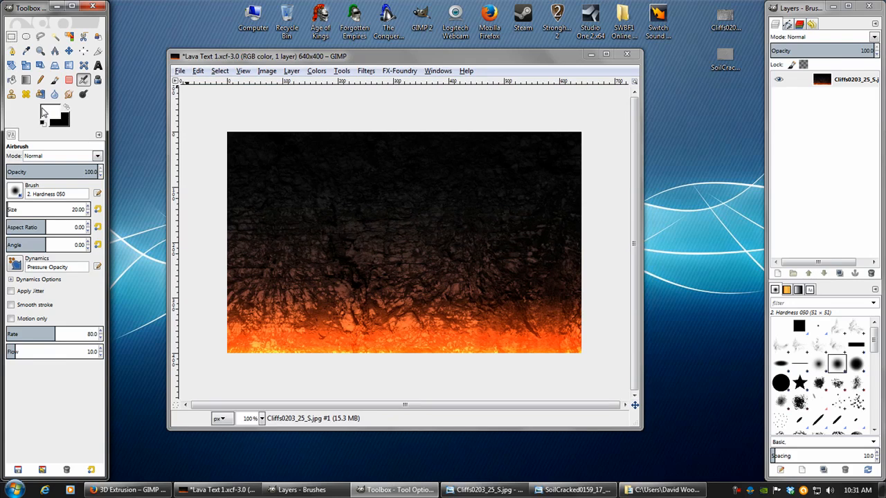
{"action": "left_click", "coordinate": [97, 66]}
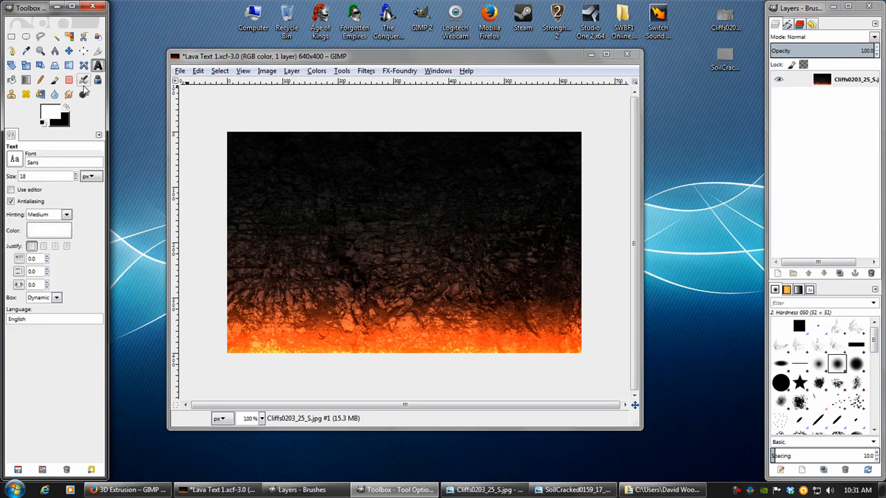
{"action": "left_click", "coordinate": [17, 160]}
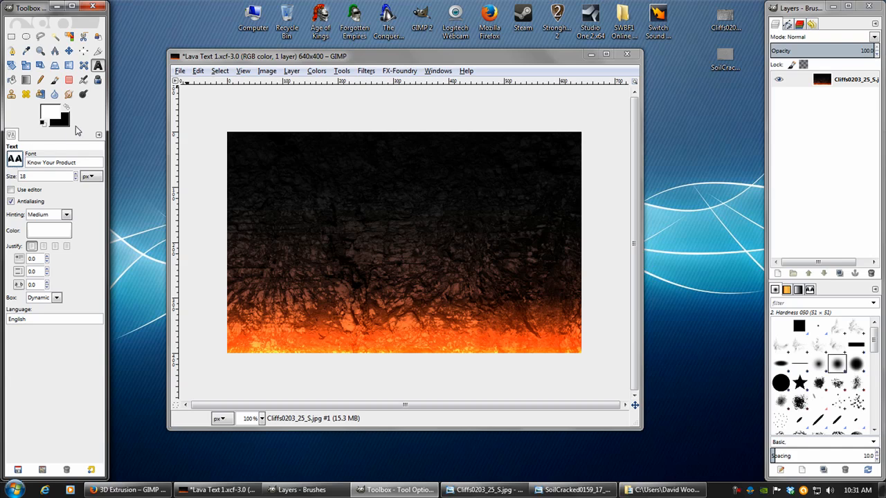
{"action": "left_click", "coordinate": [294, 243]}
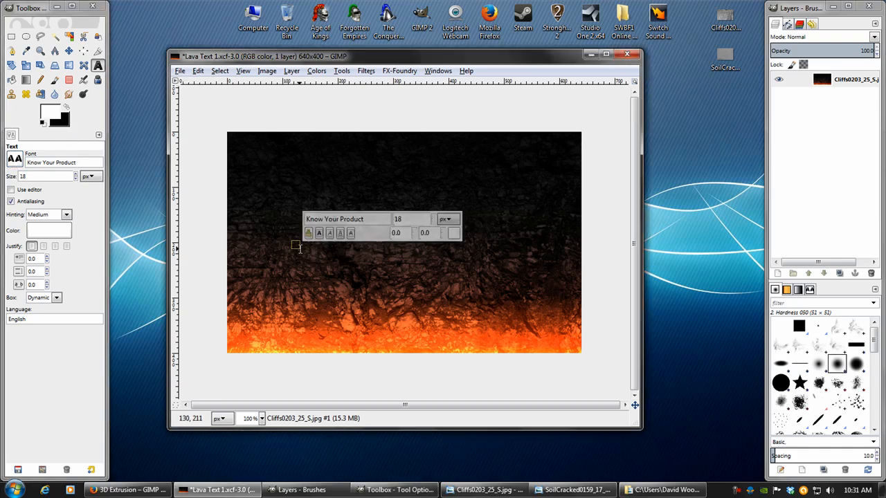
{"action": "type", "text": "LAVA"}
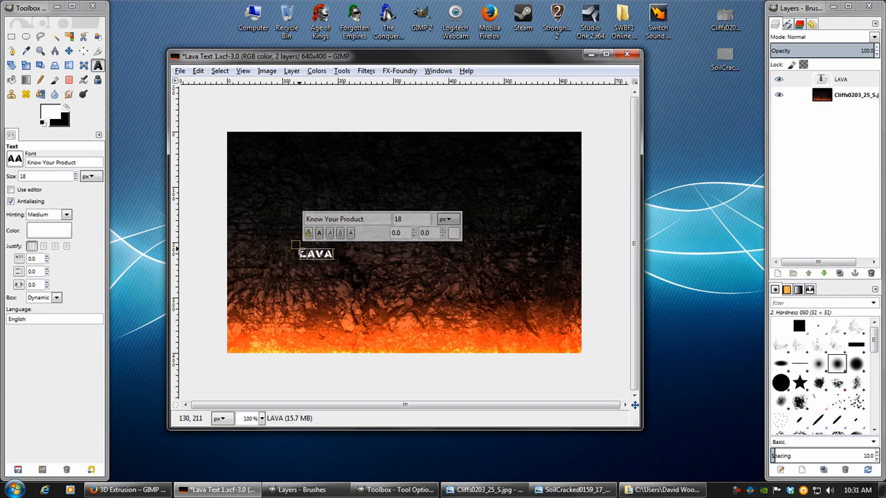
Step: Increase the LAVA text size to 177 px
{"action": "left_click", "coordinate": [76, 173]}
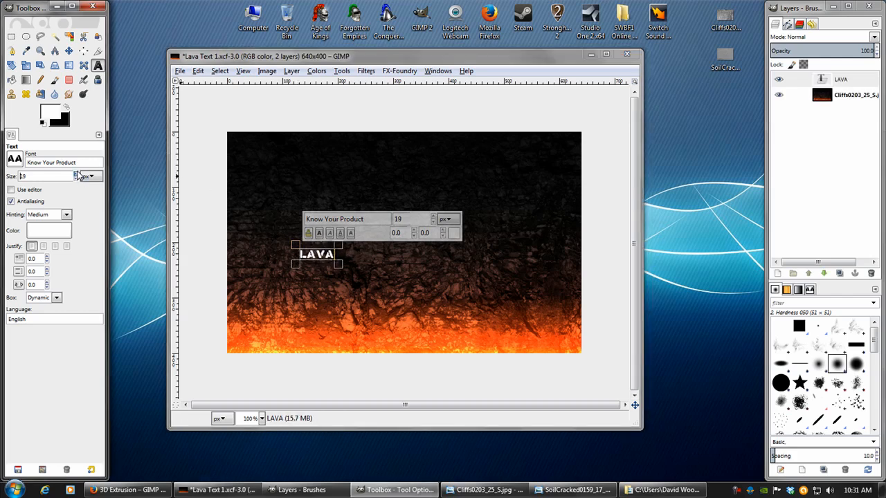
{"action": "left_click", "coordinate": [76, 174]}
{"action": "left_click", "coordinate": [76, 174]}
{"action": "left_click", "coordinate": [76, 174]}
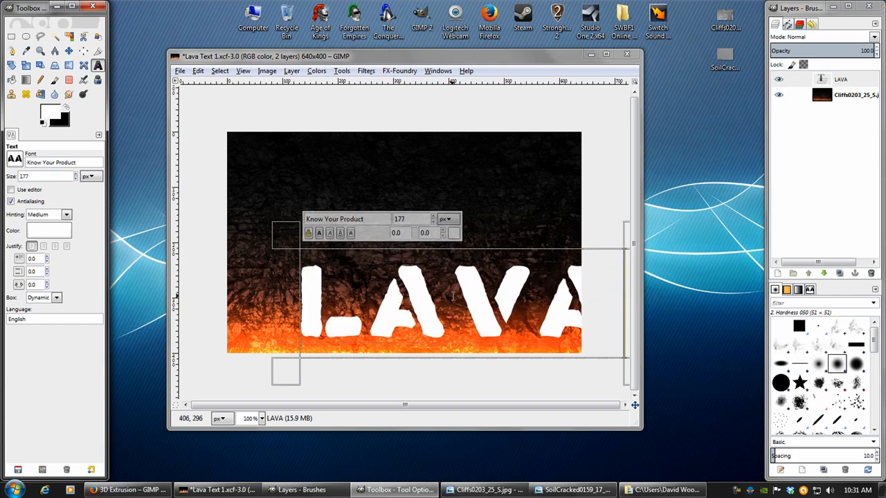
Step: Tighten the kerning between the LAVA letters, with -35 between the first A and V and -3 between L and A
{"action": "left_click", "coordinate": [482, 294]}
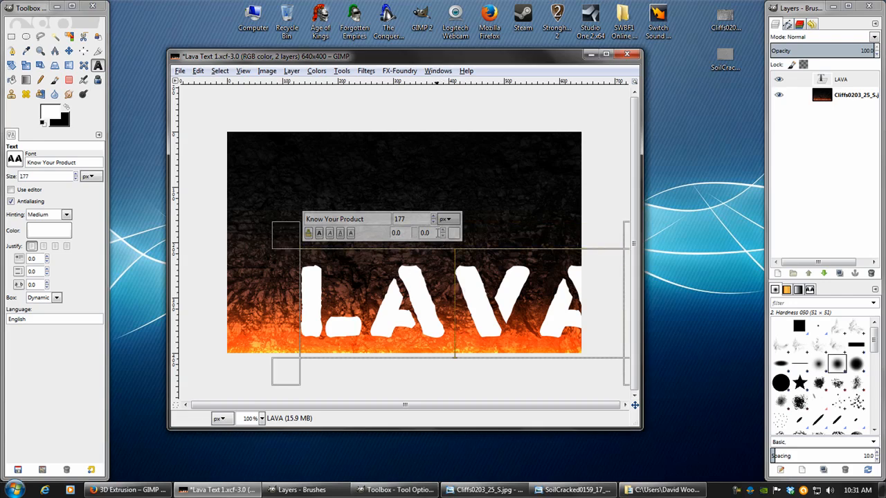
{"action": "left_click", "coordinate": [444, 236]}
{"action": "scroll", "coordinate": [443, 236], "scroll_direction": "down", "scroll_amount": 17}
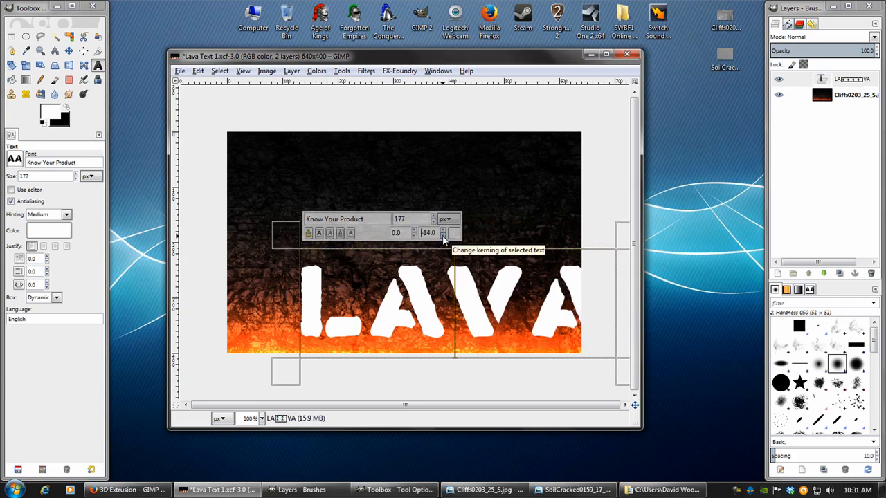
{"action": "scroll", "coordinate": [443, 237], "scroll_direction": "down", "scroll_amount": 17}
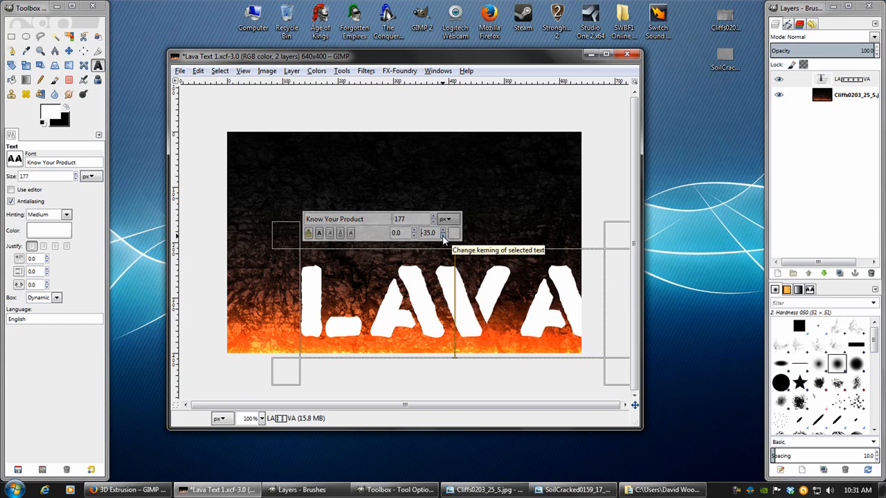
{"action": "left_click", "coordinate": [529, 294]}
{"action": "left_click", "coordinate": [443, 237]}
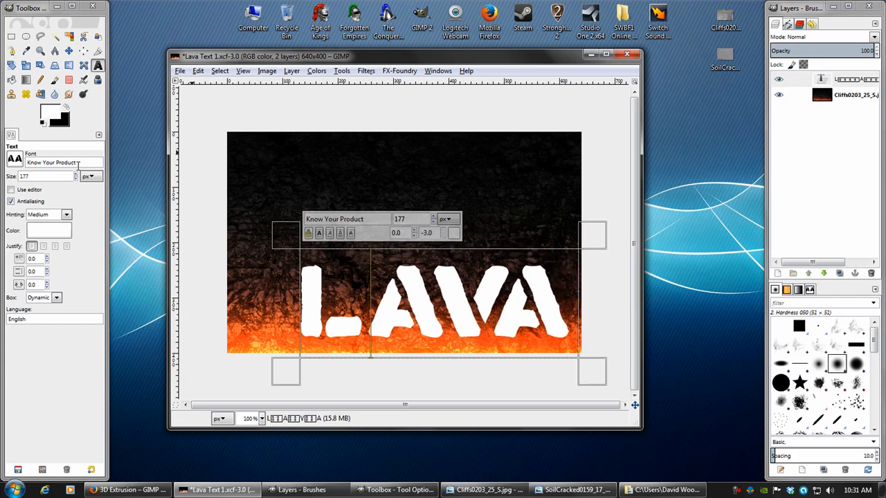
Step: Enlarge the LAVA text a little more and centre it horizontally and vertically on the image
{"action": "left_click", "coordinate": [76, 174]}
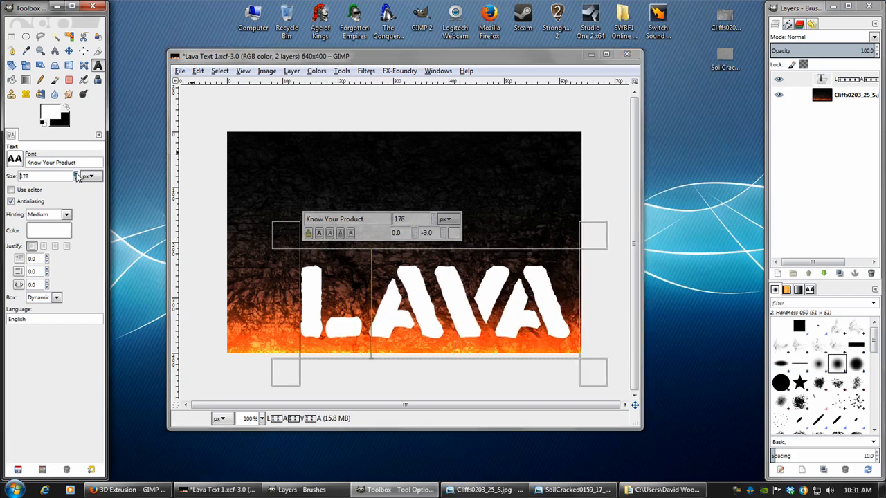
{"action": "left_click", "coordinate": [76, 174]}
{"action": "left_click", "coordinate": [308, 299]}
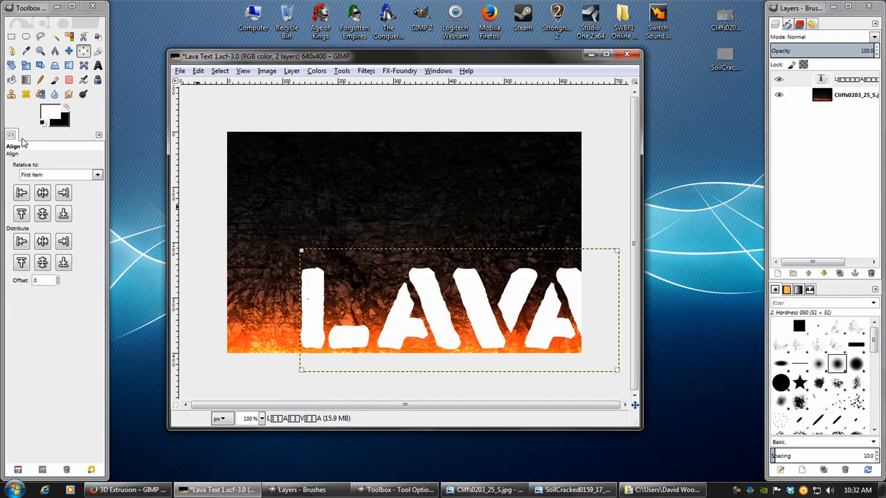
{"action": "left_click", "coordinate": [42, 192]}
{"action": "left_click", "coordinate": [43, 213]}
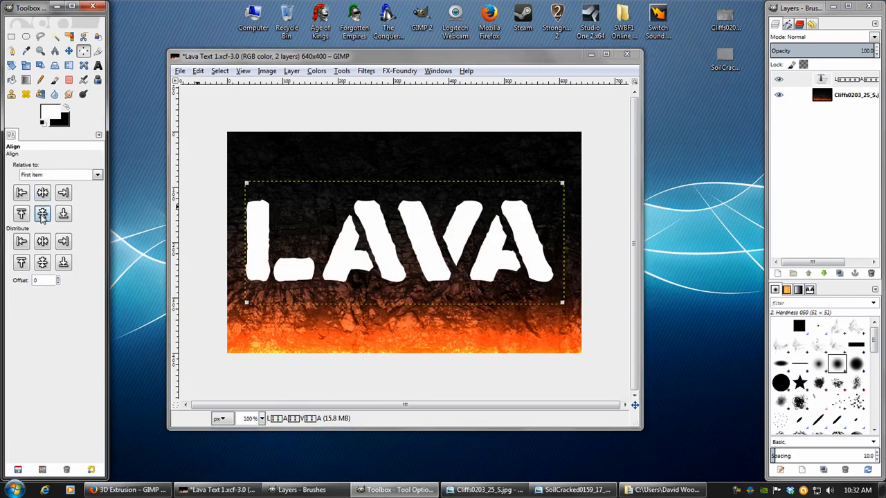
Step: Duplicate the LAVA text layer, hide the upper copy and make the lower text layer active
{"action": "left_click", "coordinate": [68, 51]}
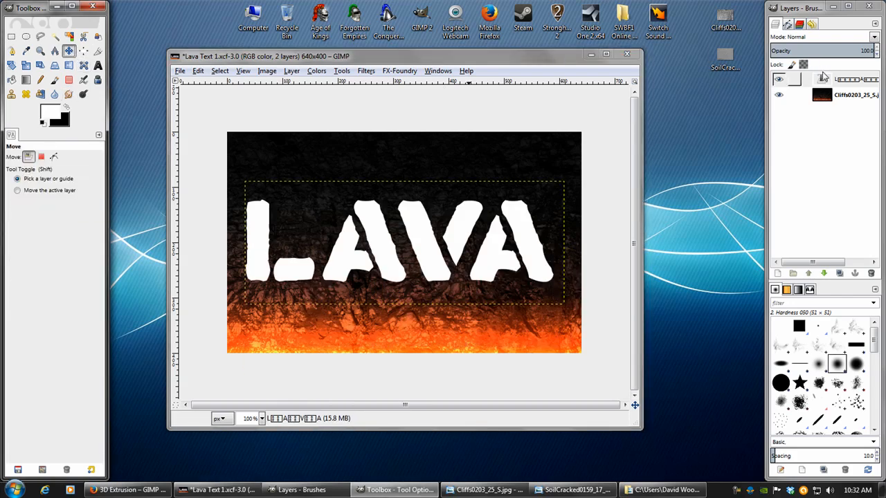
{"action": "left_click", "coordinate": [822, 77]}
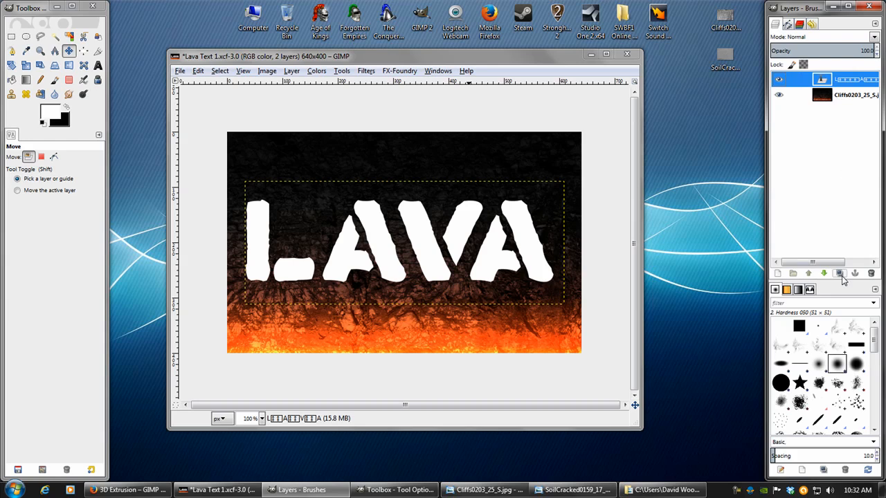
{"action": "left_click", "coordinate": [840, 274]}
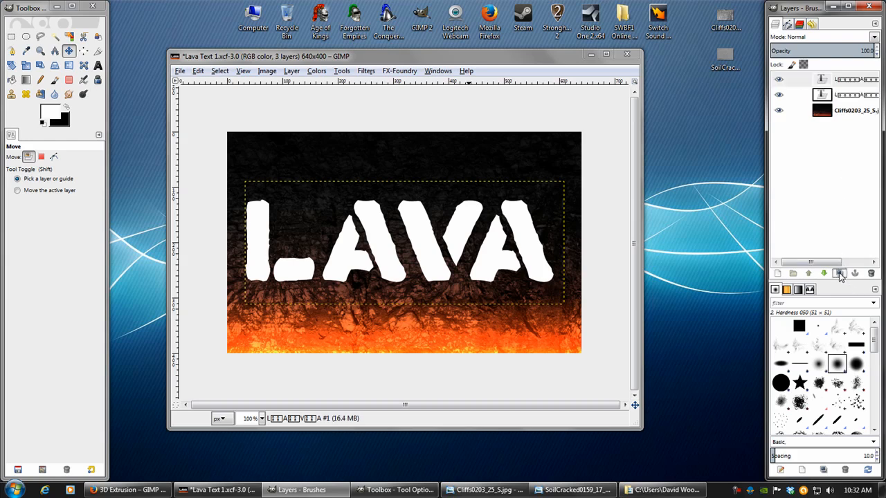
{"action": "left_click", "coordinate": [780, 81]}
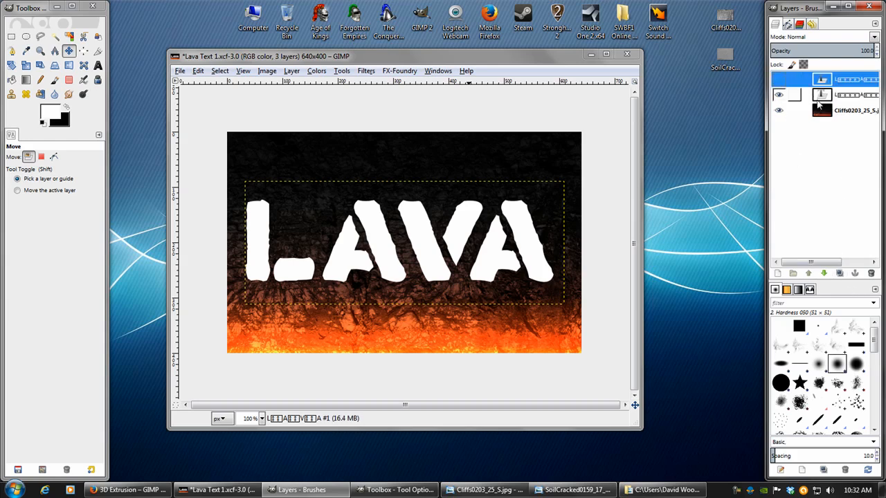
{"action": "left_click", "coordinate": [821, 97]}
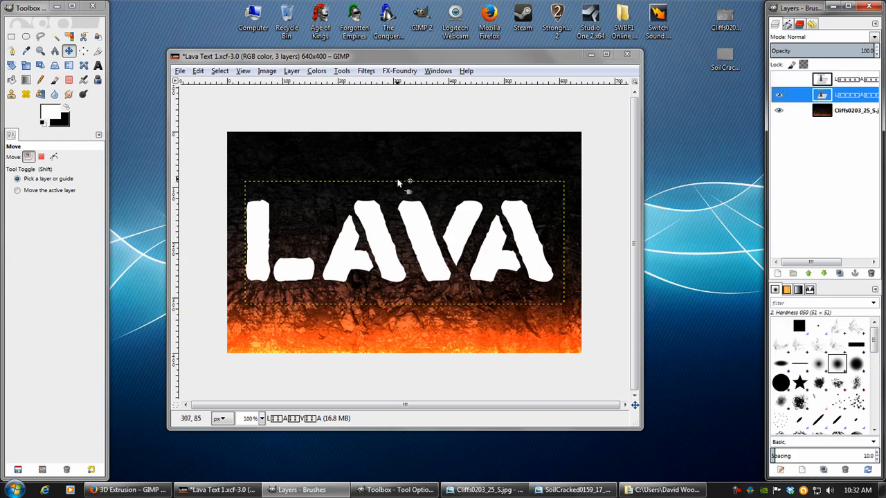
Step: Start the 3D Extrusion script on the lower text layer with extrusion type Shrink and bump azimuth 270
{"action": "left_click", "coordinate": [371, 73]}
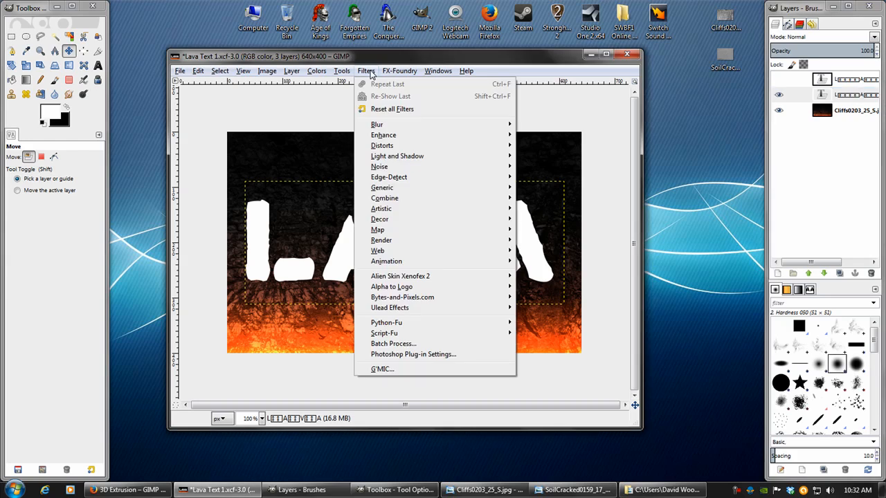
{"action": "mouse_move", "coordinate": [504, 242]}
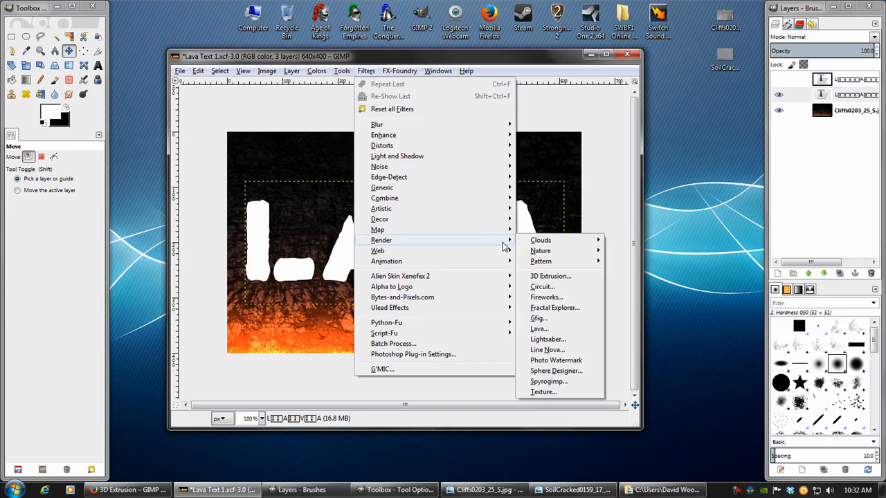
{"action": "left_click", "coordinate": [550, 276]}
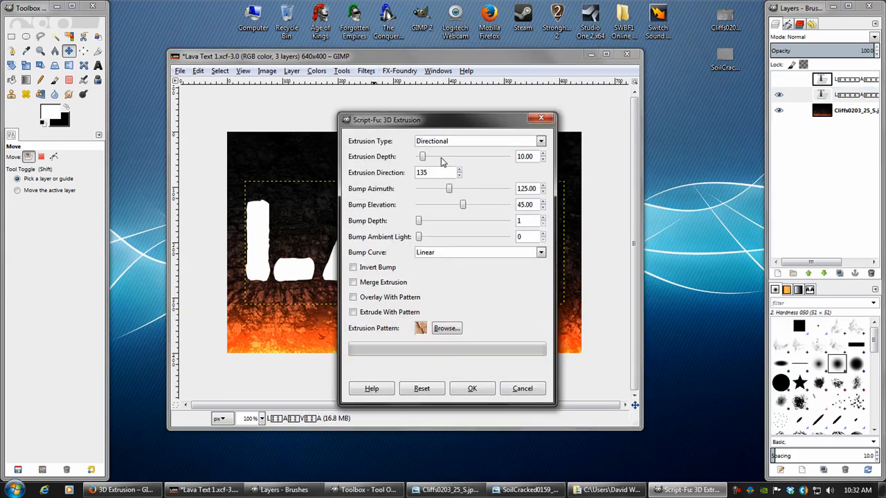
{"action": "left_click_drag", "start_coordinate": [436, 123], "coordinate": [166, 87]}
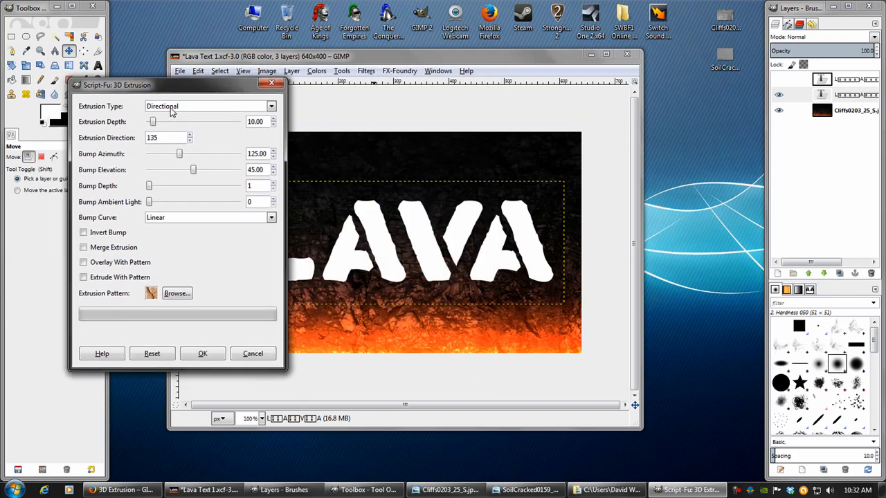
{"action": "left_click", "coordinate": [173, 112]}
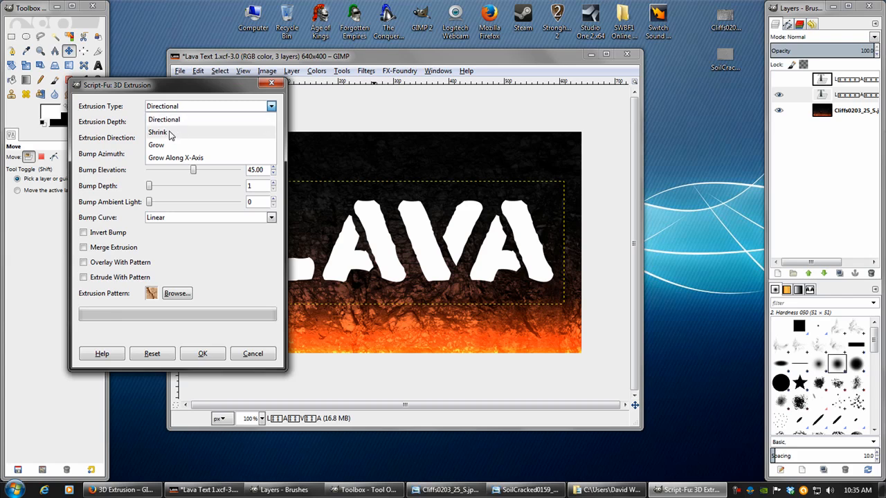
{"action": "left_click", "coordinate": [150, 87]}
{"action": "left_click_drag", "start_coordinate": [151, 86], "coordinate": [191, 83]}
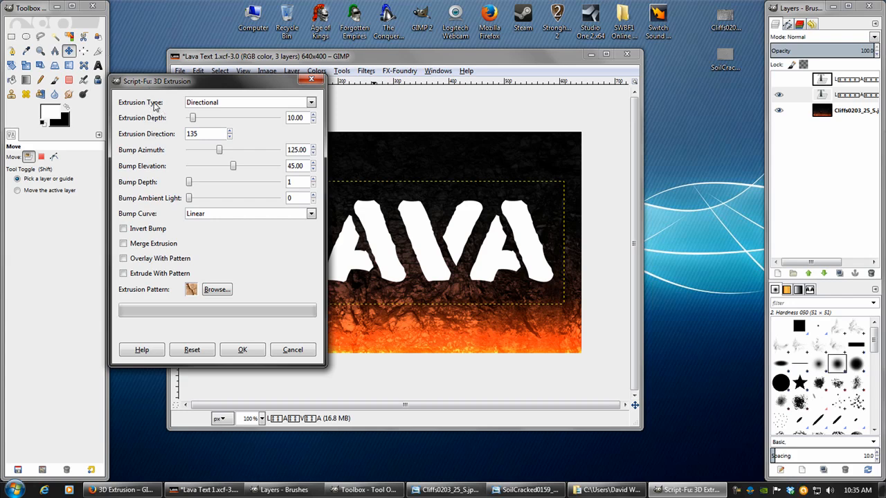
{"action": "left_click", "coordinate": [201, 103]}
{"action": "left_click", "coordinate": [209, 129]}
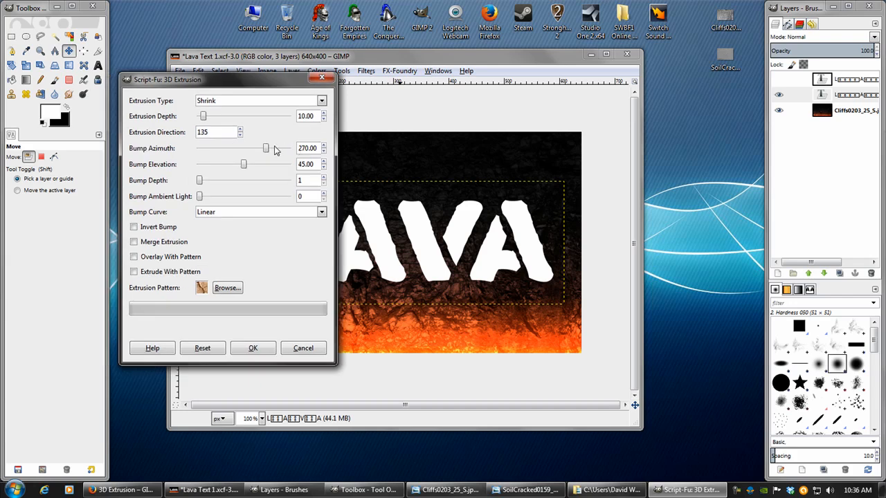
Step: Examine the Extrusion Direction diagram on the 3D Extrusion page in Firefox, then return to the script's settings in GIMP
{"action": "key", "text": "alt+Tab"}
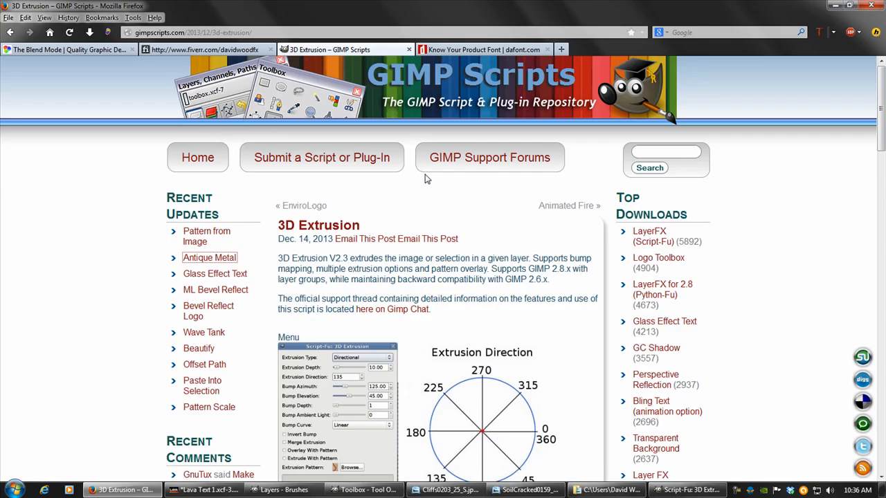
{"action": "scroll", "coordinate": [429, 178], "scroll_direction": "down", "scroll_amount": 3}
{"action": "scroll", "coordinate": [429, 177], "scroll_direction": "down", "scroll_amount": 2}
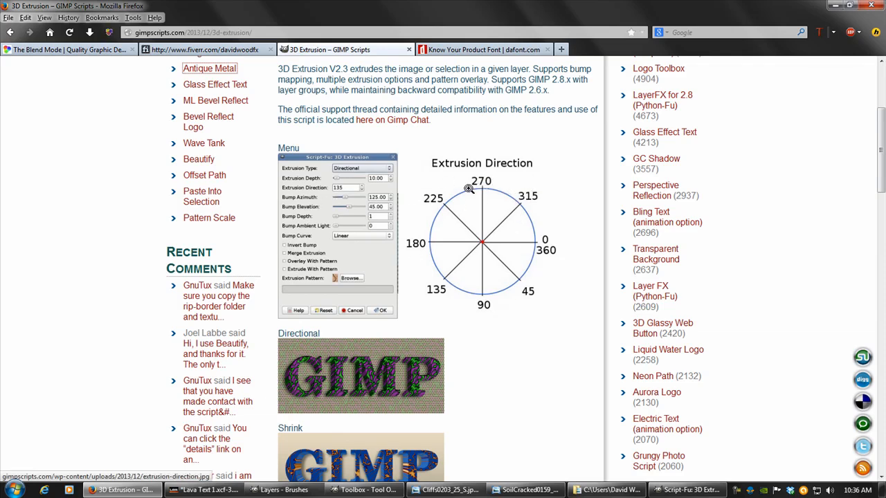
{"action": "scroll", "coordinate": [488, 124], "scroll_direction": "down", "scroll_amount": 2}
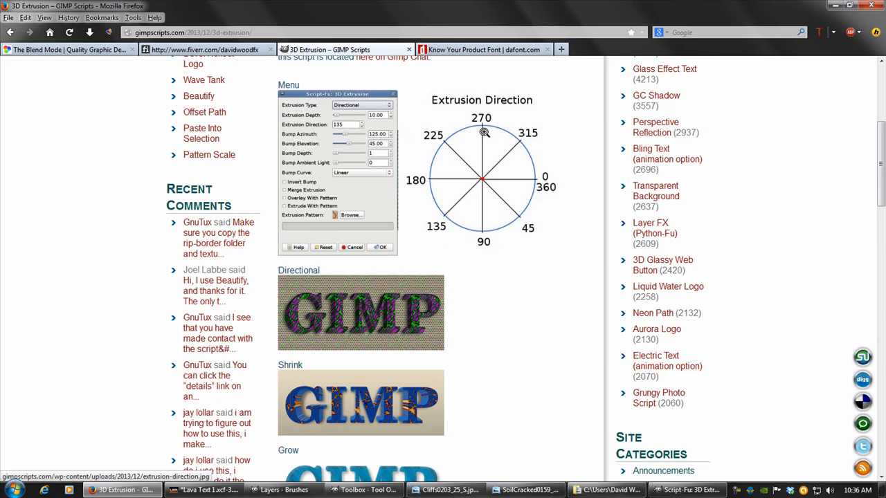
{"action": "left_click", "coordinate": [130, 490]}
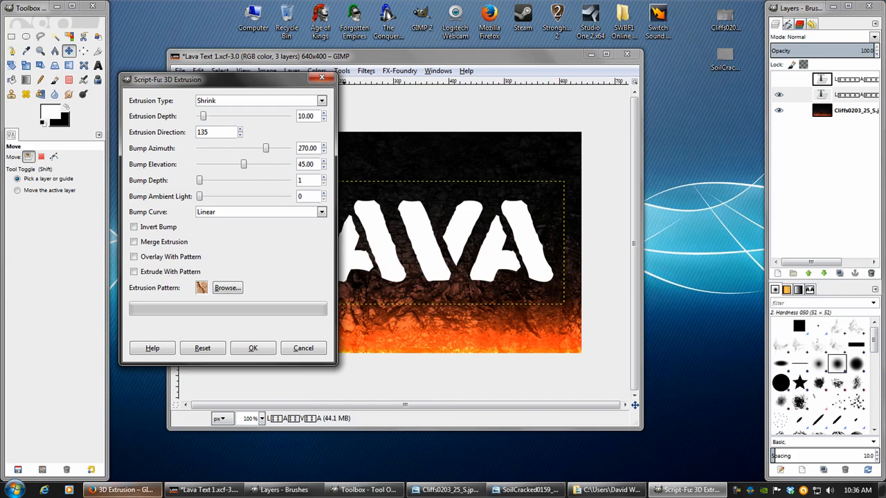
{"action": "left_click", "coordinate": [125, 490]}
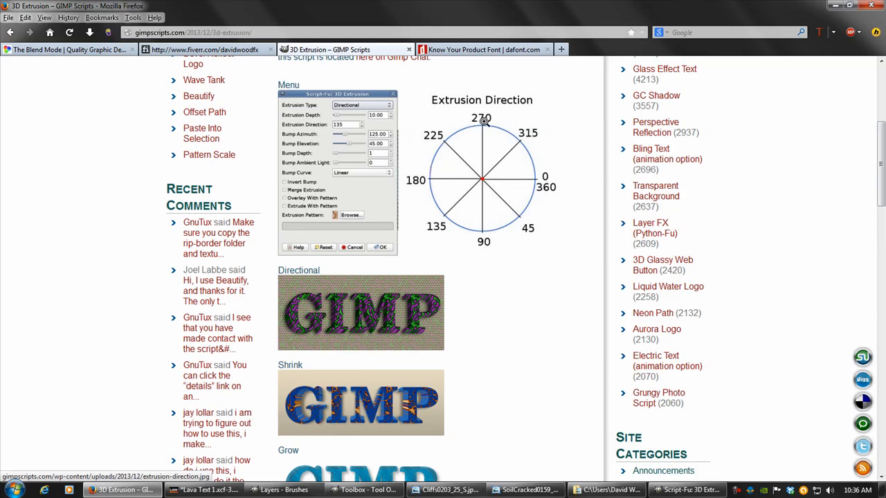
{"action": "left_click", "coordinate": [142, 490]}
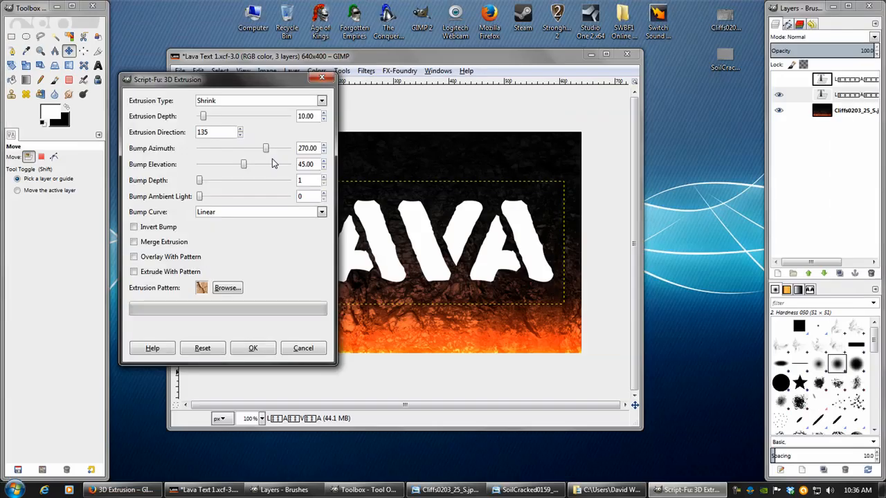
Step: Set bump elevation to 90, bump depth to 65 and bump ambient light to 255, and run the 3D Extrusion
{"action": "left_click", "coordinate": [313, 165]}
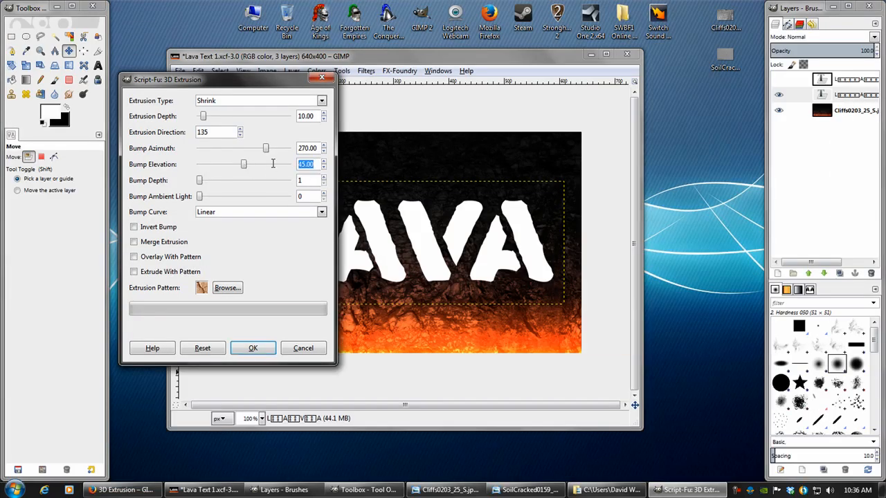
{"action": "type", "text": "90"}
{"action": "left_click", "coordinate": [317, 180]}
{"action": "left_click_drag", "start_coordinate": [202, 181], "coordinate": [299, 184]}
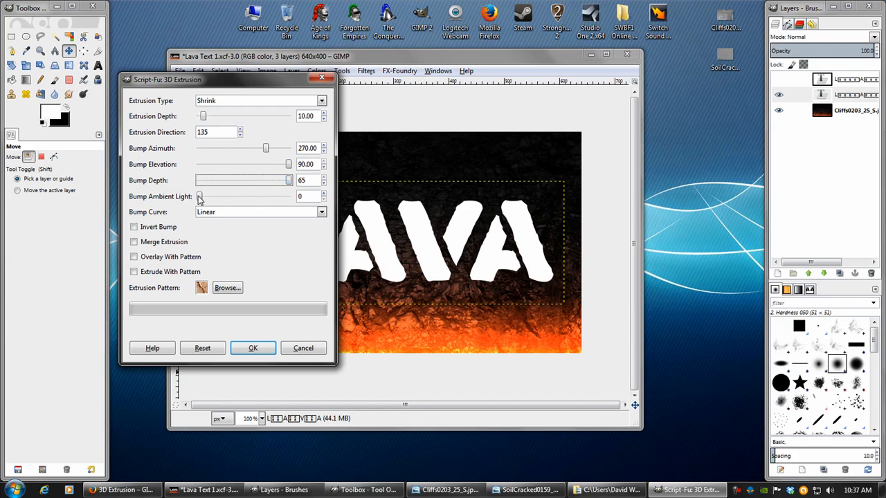
{"action": "left_click_drag", "start_coordinate": [199, 197], "coordinate": [280, 197]}
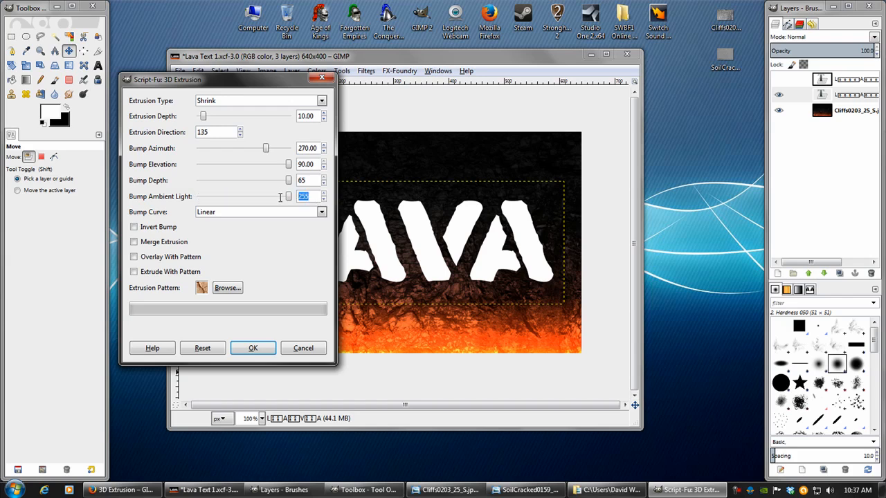
{"action": "left_click", "coordinate": [311, 180]}
{"action": "left_click", "coordinate": [254, 350]}
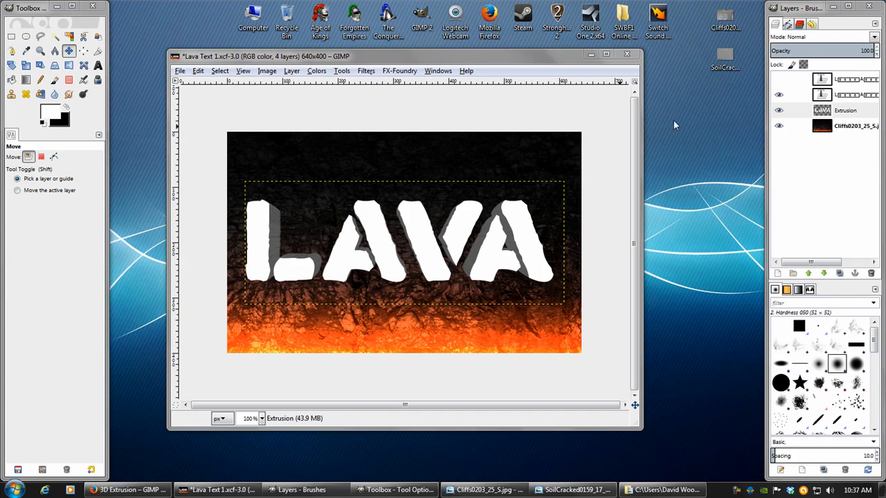
Step: Merge the visible LAVA text layer down into the Extrusion layer
{"action": "left_click", "coordinate": [843, 111]}
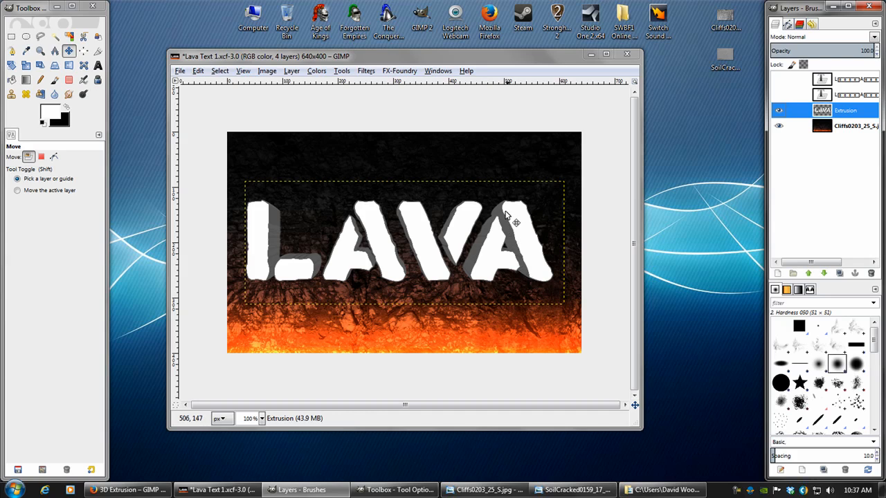
{"action": "left_click", "coordinate": [779, 94]}
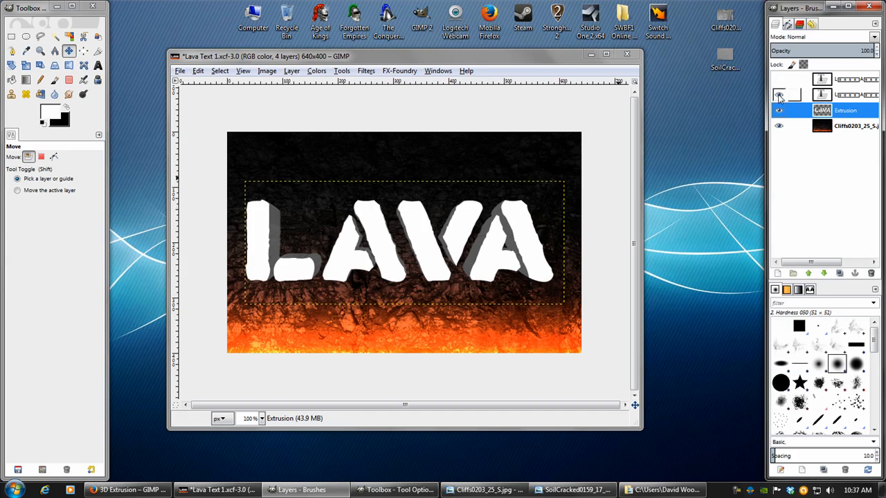
{"action": "left_click", "coordinate": [834, 97]}
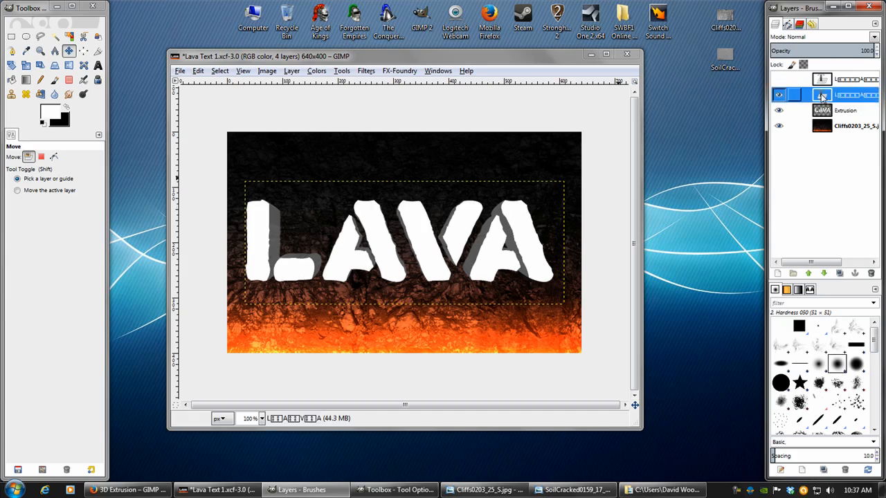
{"action": "right_click", "coordinate": [822, 98]}
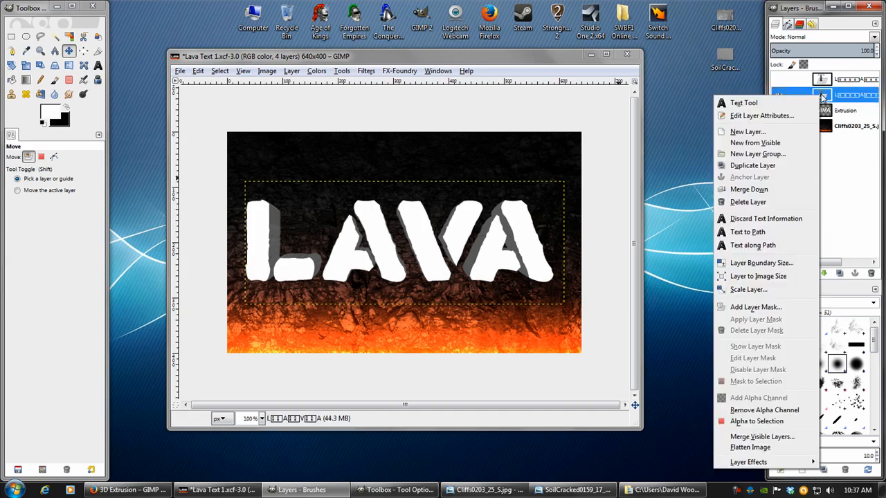
{"action": "left_click", "coordinate": [767, 190]}
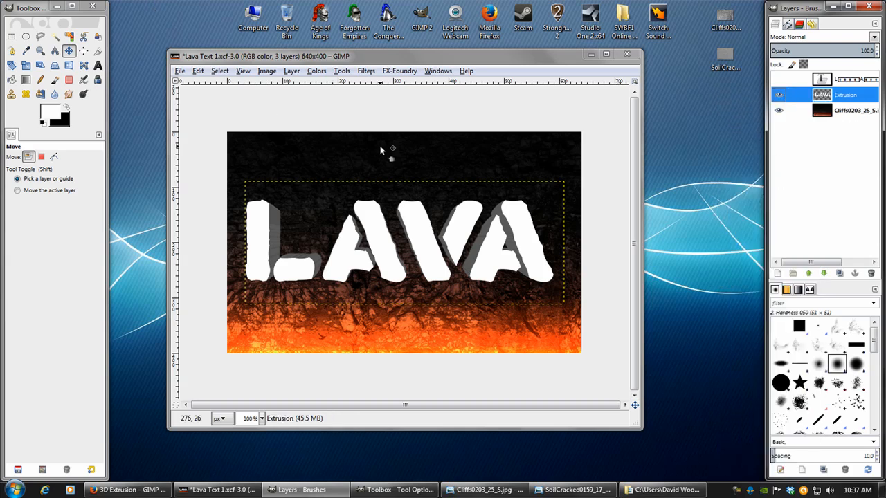
Step: Lock the alpha channel of the Extrusion layer and apply a Gaussian Blur with a 2.0 px radius horizontally and vertically
{"action": "left_click", "coordinate": [803, 64]}
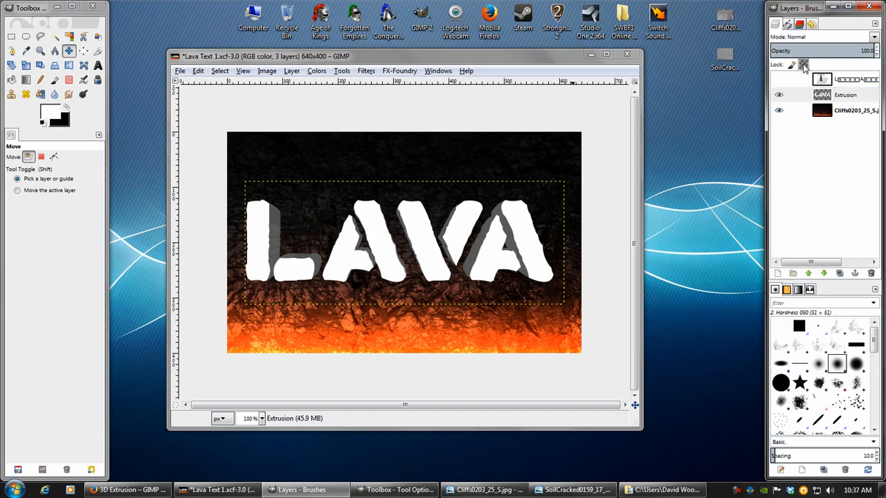
{"action": "left_click", "coordinate": [364, 71]}
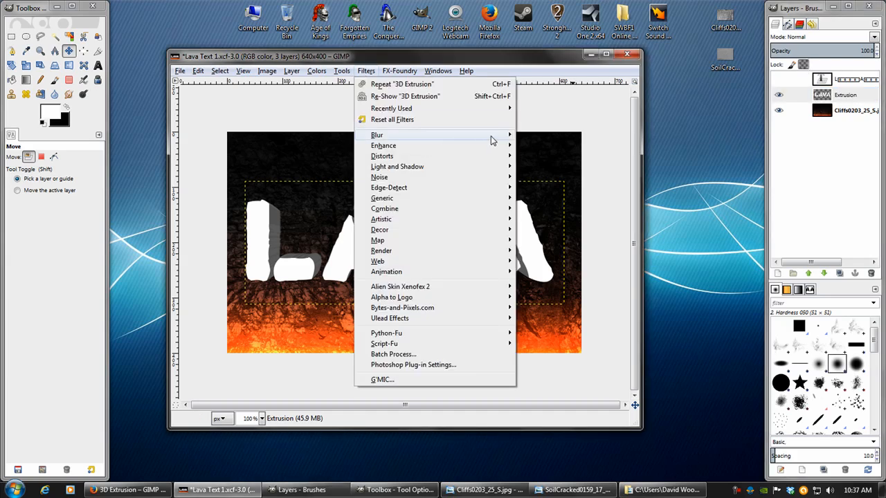
{"action": "mouse_move", "coordinate": [490, 135]}
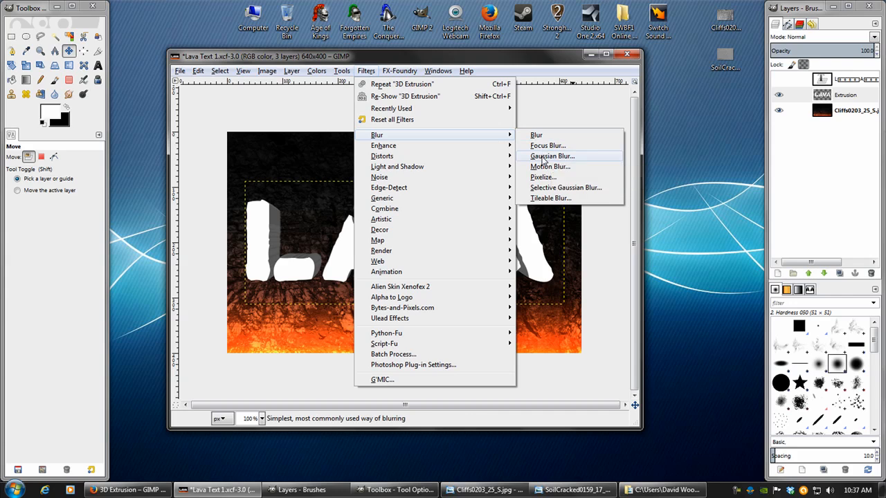
{"action": "left_click", "coordinate": [542, 156]}
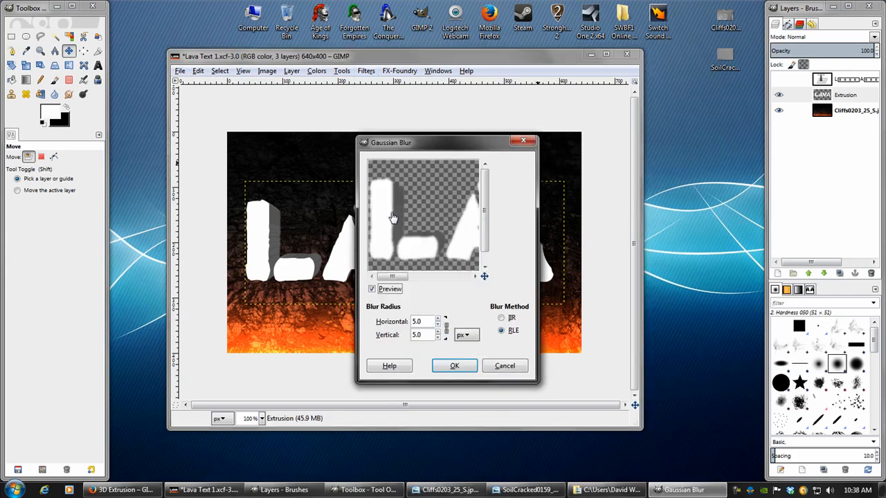
{"action": "left_click_drag", "start_coordinate": [404, 228], "coordinate": [407, 215]}
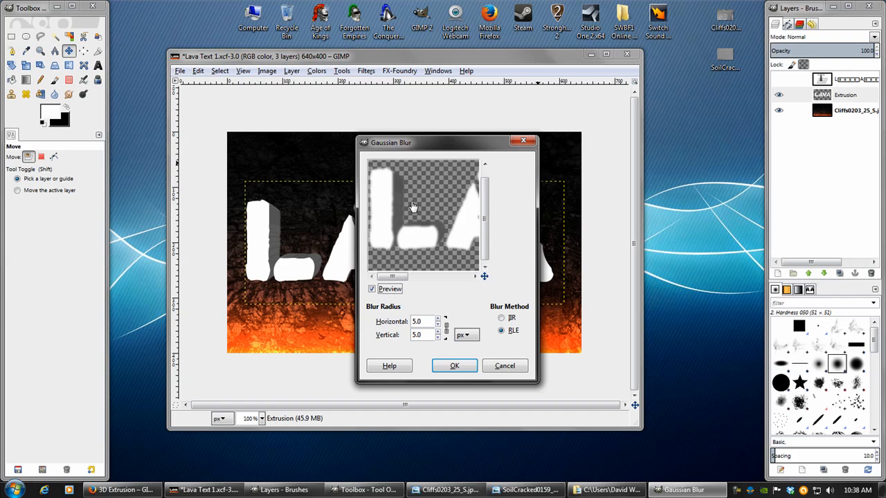
{"action": "left_click_drag", "start_coordinate": [401, 201], "coordinate": [401, 200]}
{"action": "scroll", "coordinate": [428, 323], "scroll_direction": "down", "scroll_amount": 5}
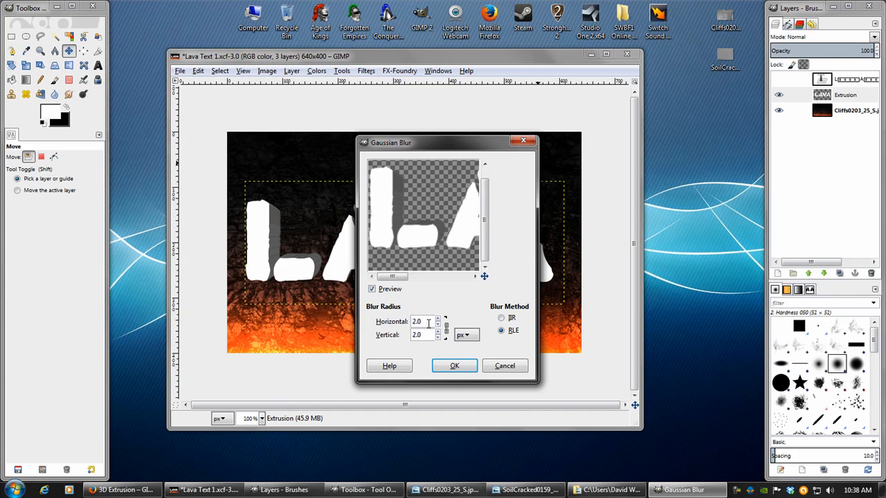
{"action": "left_click", "coordinate": [455, 367]}
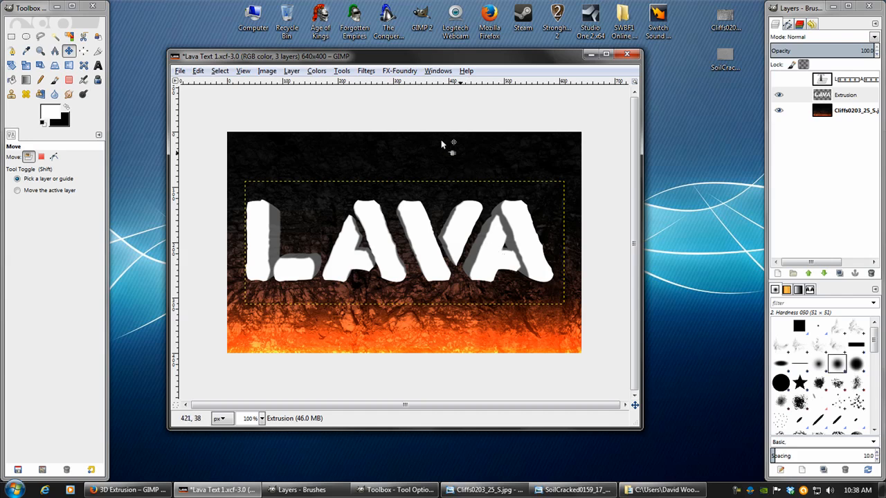
Step: Expand the Extrusion layer to the image size and compare it with the hidden text layer by toggling their visibility
{"action": "left_click", "coordinate": [293, 72]}
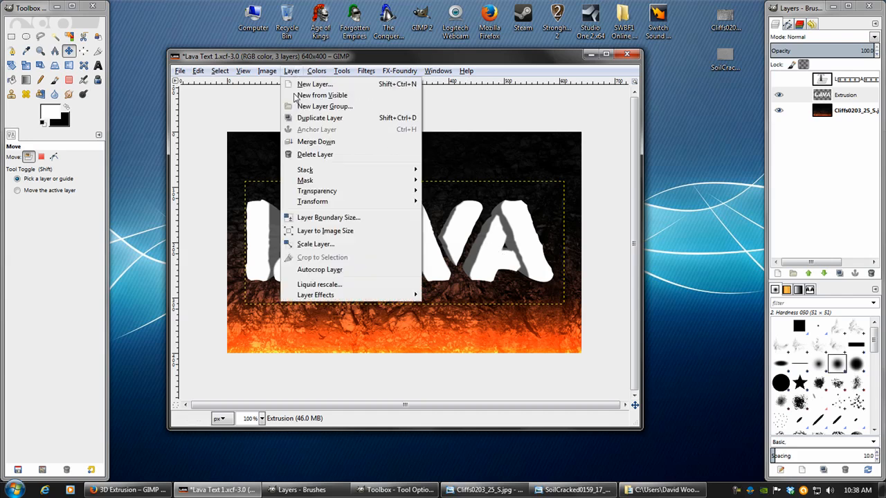
{"action": "left_click", "coordinate": [327, 232]}
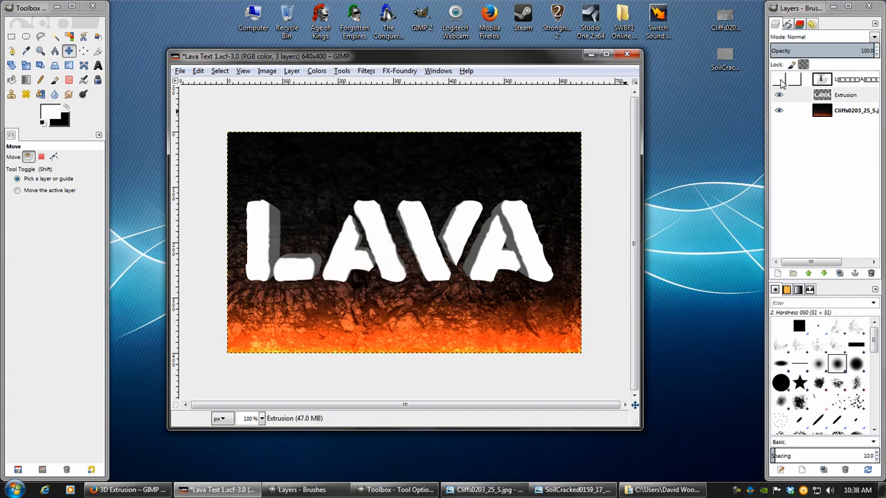
{"action": "left_click_drag", "start_coordinate": [778, 79], "coordinate": [778, 94]}
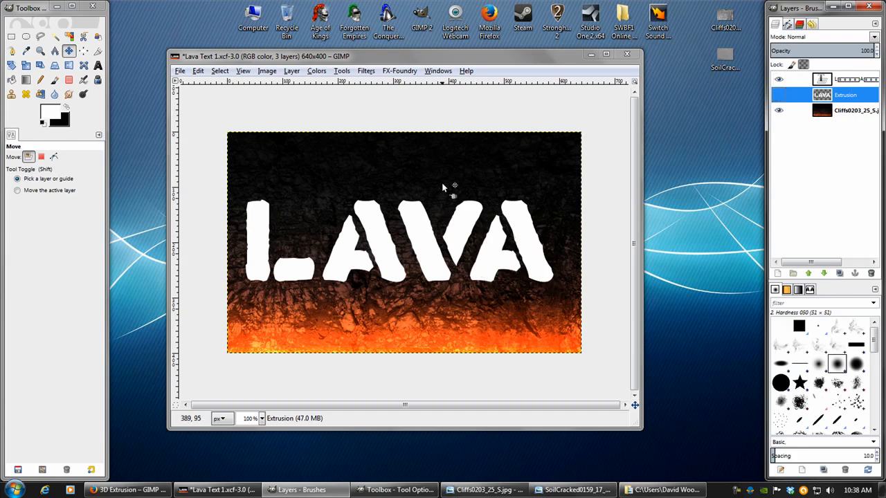
{"action": "left_click", "coordinate": [779, 80]}
{"action": "left_click", "coordinate": [779, 95]}
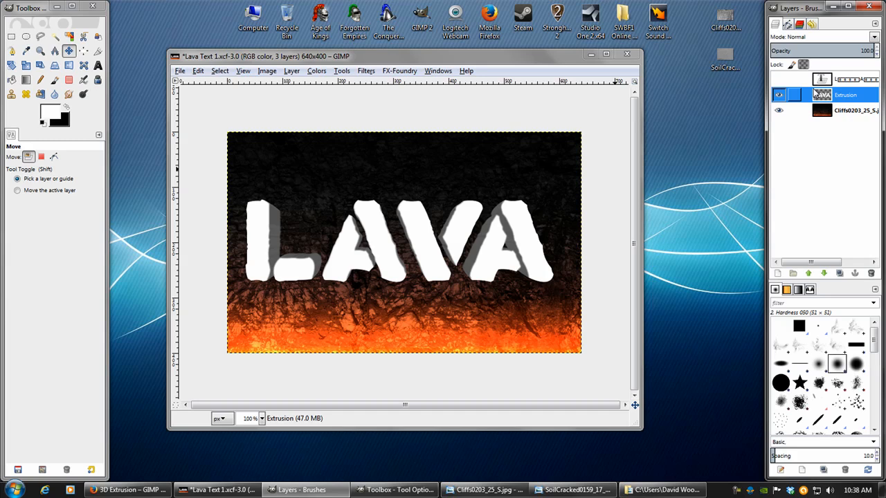
Step: Preview the Cliffs0203_25_S.jpg rock texture from the desktop, close it and add the file as the top layer
{"action": "double_click", "coordinate": [726, 24]}
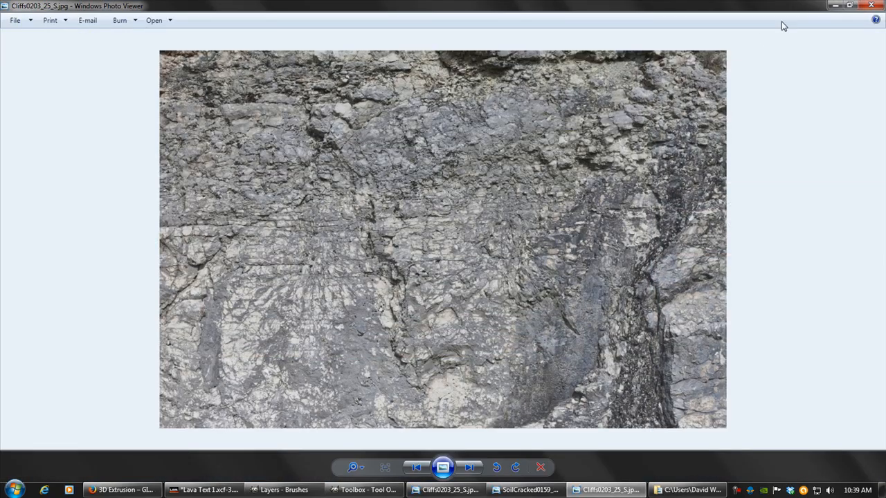
{"action": "left_click", "coordinate": [870, 6]}
{"action": "left_click_drag", "start_coordinate": [844, 94], "coordinate": [838, 77]}
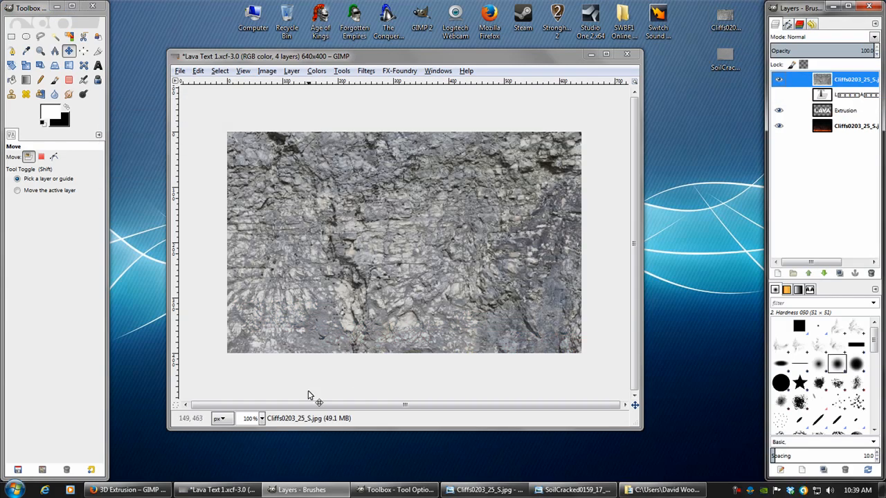
Step: Scale the grey cliff texture layer proportionally to 646 × 431 pixels so that it just covers the canvas
{"action": "scroll", "coordinate": [256, 418], "scroll_direction": "down", "scroll_amount": 4}
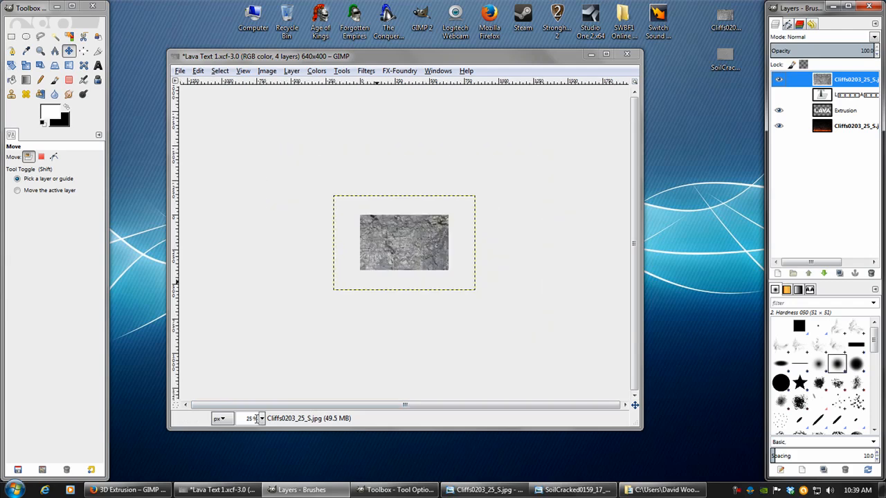
{"action": "left_click", "coordinate": [26, 65]}
{"action": "left_click", "coordinate": [388, 252]}
{"action": "left_click_drag", "start_coordinate": [337, 202], "coordinate": [363, 228]}
{"action": "left_click", "coordinate": [150, 166]}
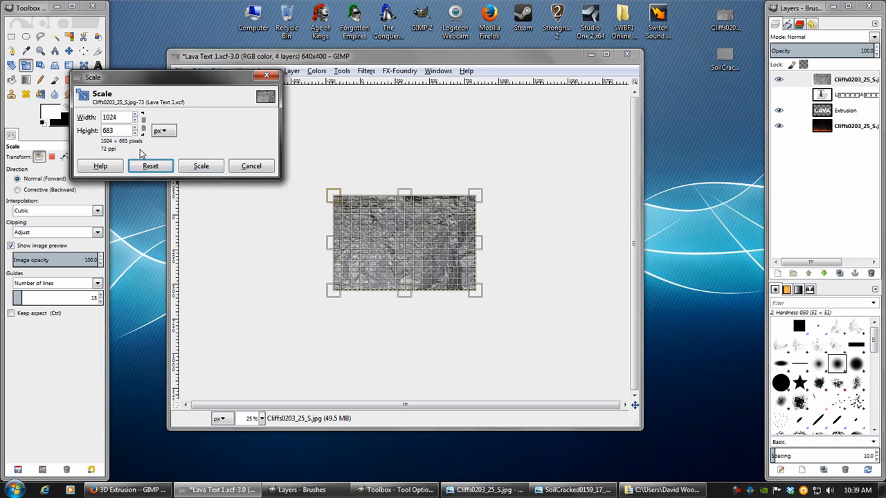
{"action": "left_click_drag", "start_coordinate": [338, 201], "coordinate": [361, 219]}
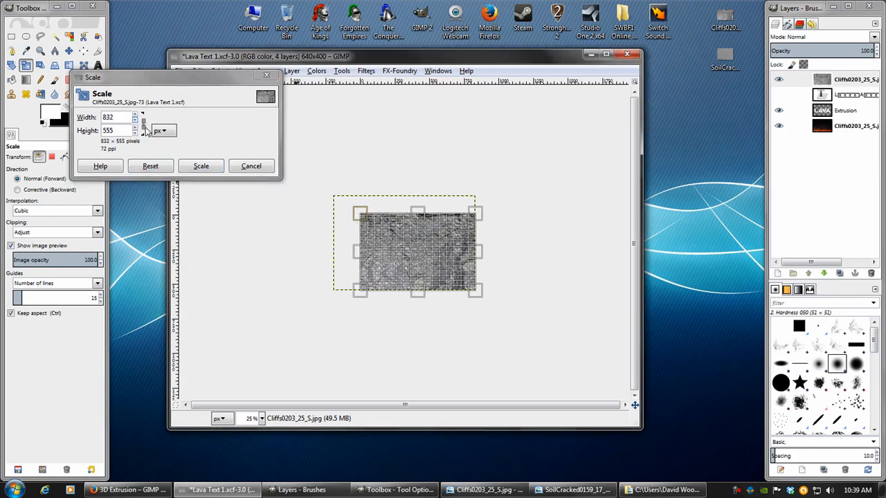
{"action": "left_click_drag", "start_coordinate": [481, 291], "coordinate": [463, 284]}
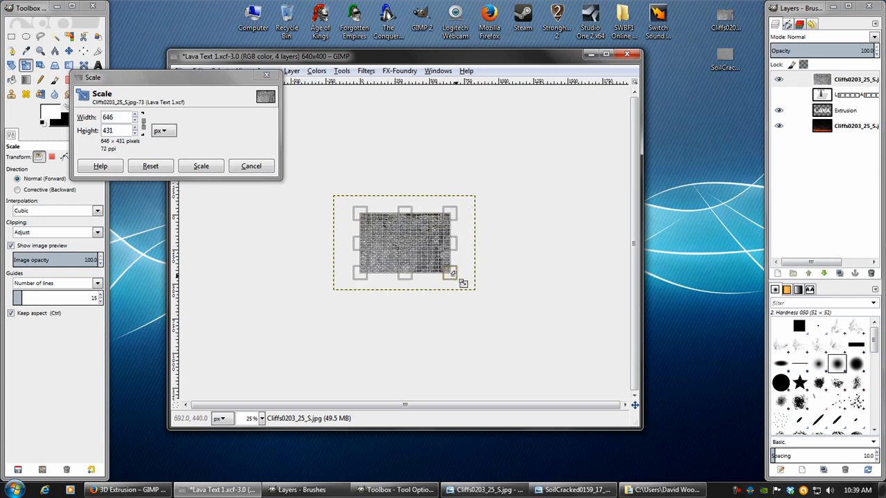
{"action": "left_click", "coordinate": [201, 167]}
{"action": "key", "text": "1"}
Step: Hide the cliff texture layer and create a selection from the Extrusion layer's alpha
{"action": "left_click", "coordinate": [779, 79]}
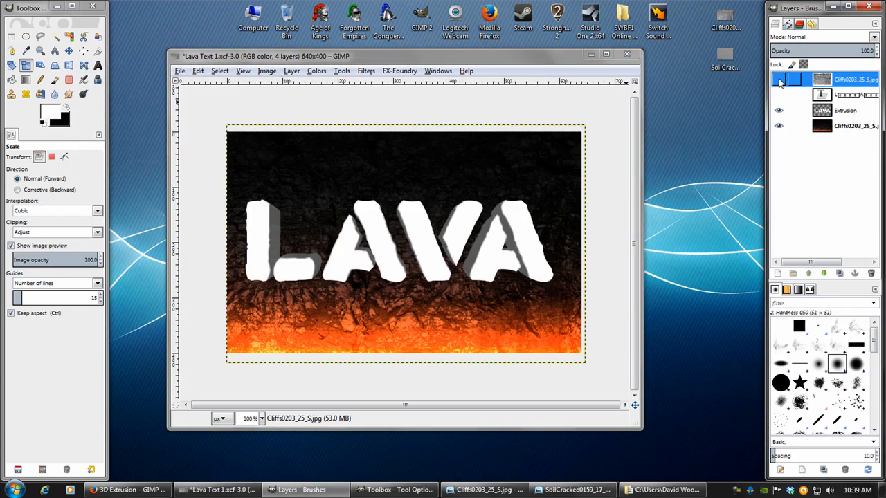
{"action": "left_click", "coordinate": [843, 112]}
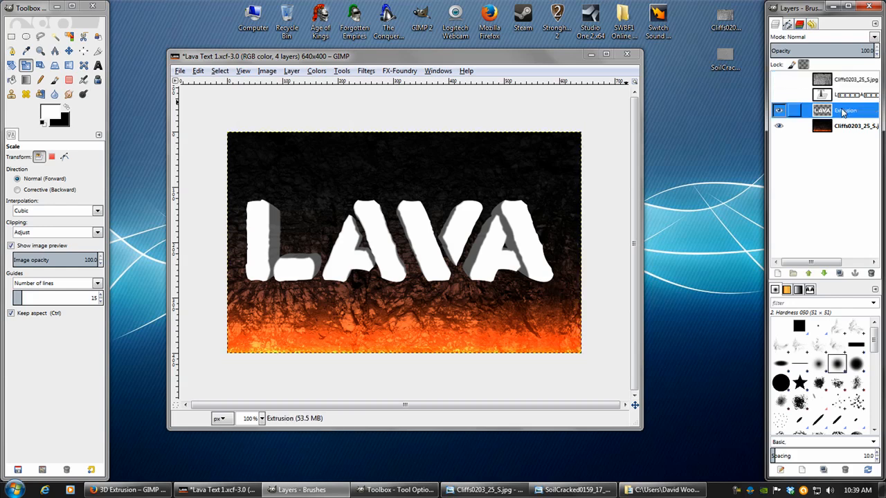
{"action": "right_click", "coordinate": [840, 113]}
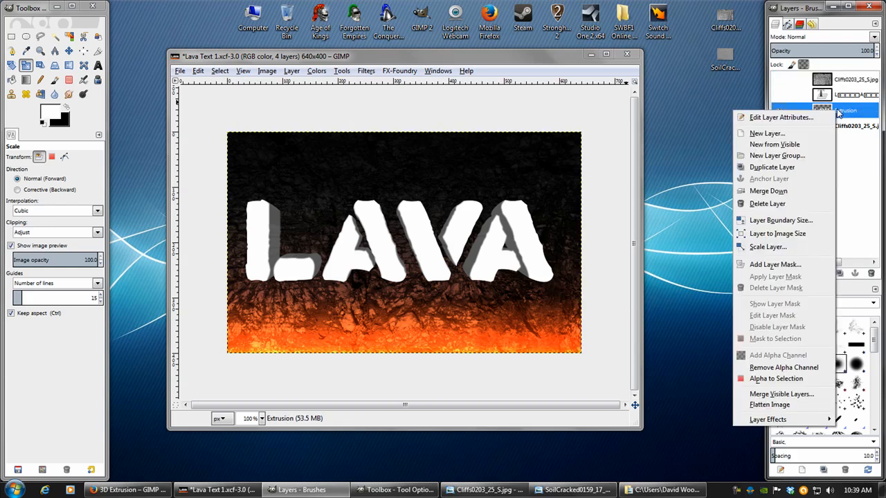
{"action": "left_click", "coordinate": [795, 378]}
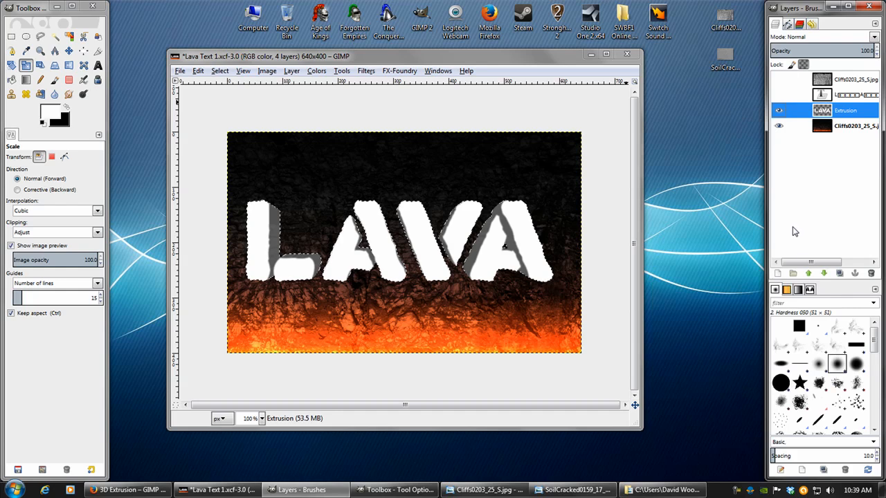
Step: Show the grey cliff texture layer and add a black (full transparency) layer mask to it
{"action": "left_click", "coordinate": [779, 79]}
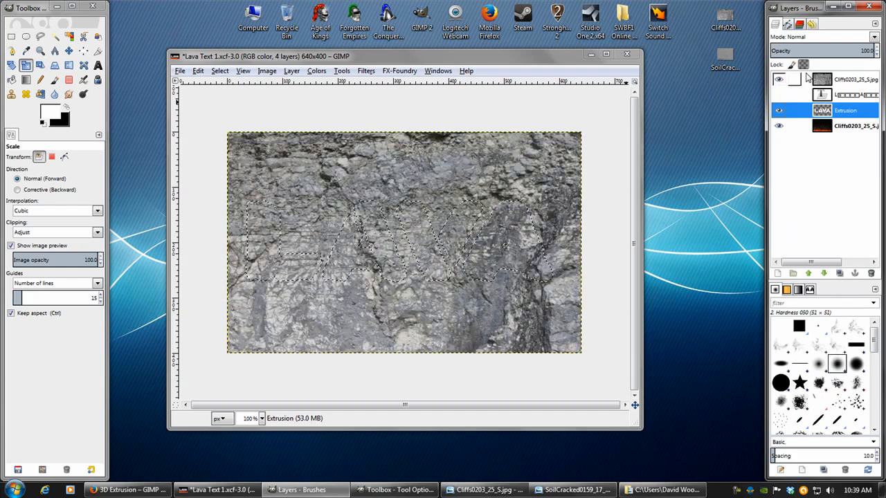
{"action": "left_click", "coordinate": [824, 81]}
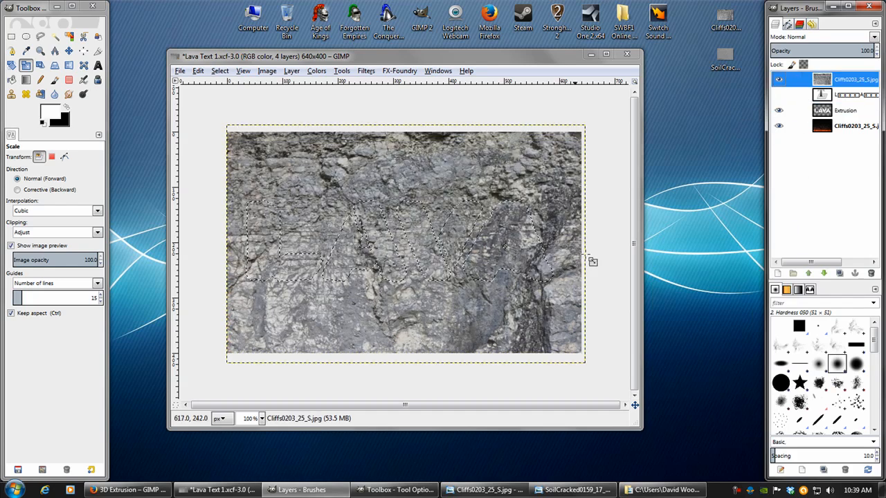
{"action": "right_click", "coordinate": [827, 81]}
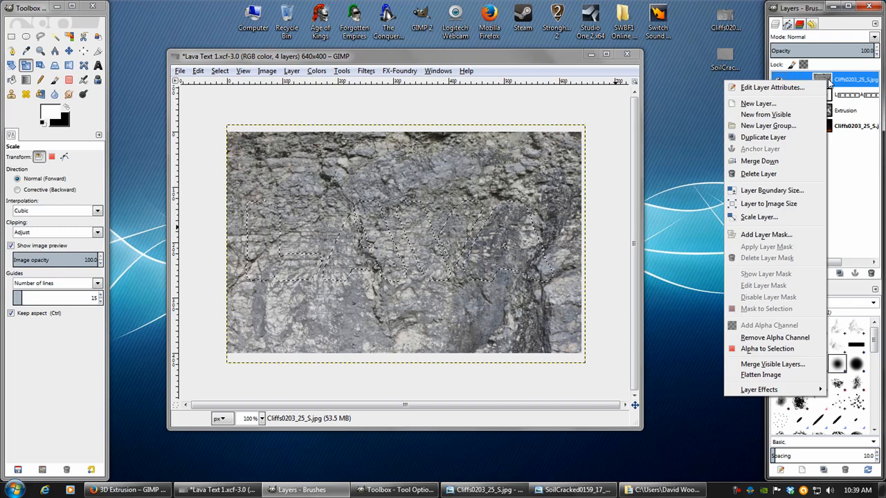
{"action": "left_click", "coordinate": [766, 234]}
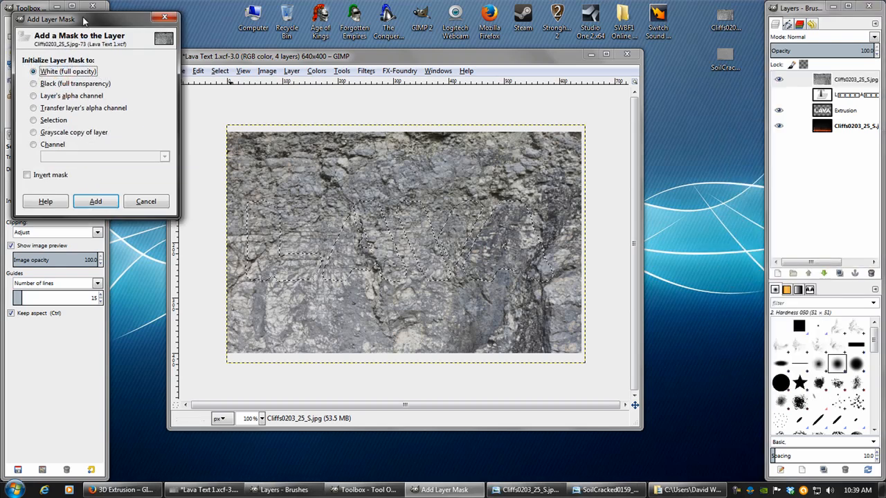
{"action": "left_click_drag", "start_coordinate": [86, 21], "coordinate": [244, 52]}
{"action": "left_click", "coordinate": [194, 116]}
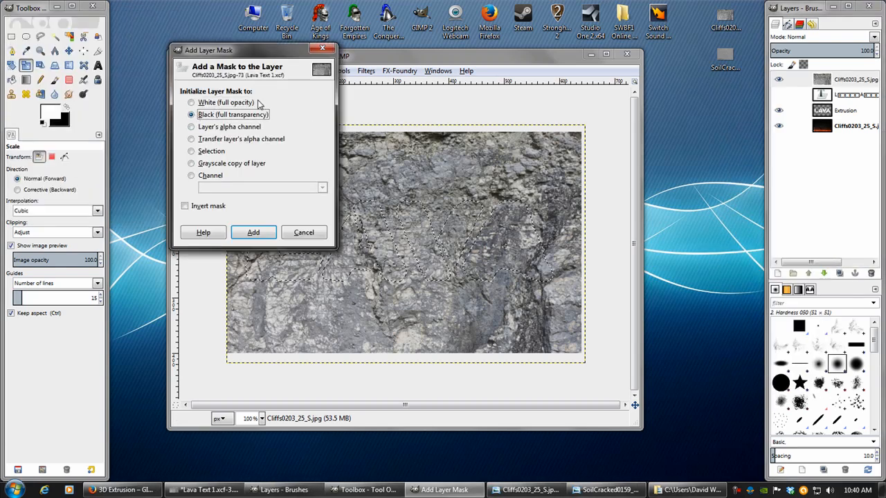
{"action": "left_click", "coordinate": [263, 235]}
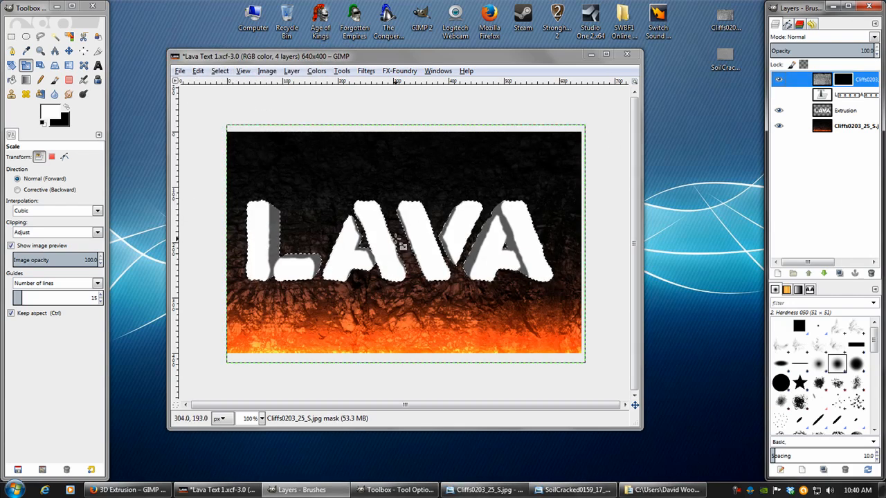
Step: Fill the lettering selection on the cliff layer's mask with the white foreground color and clear the selection
{"action": "left_click", "coordinate": [844, 83]}
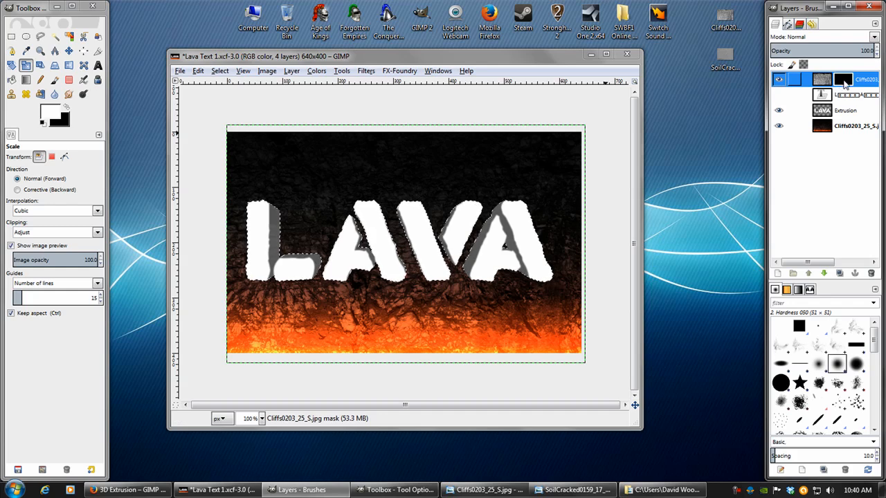
{"action": "left_click", "coordinate": [198, 70]}
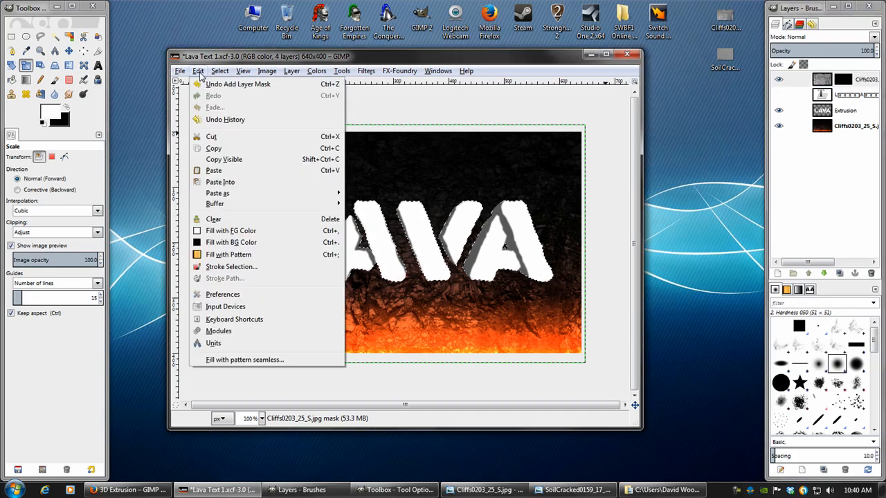
{"action": "left_click", "coordinate": [218, 232]}
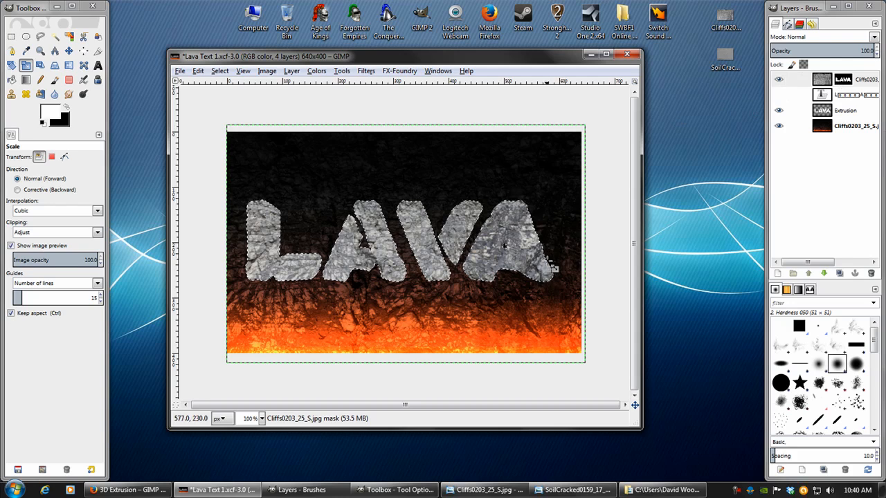
{"action": "left_click", "coordinate": [220, 70]}
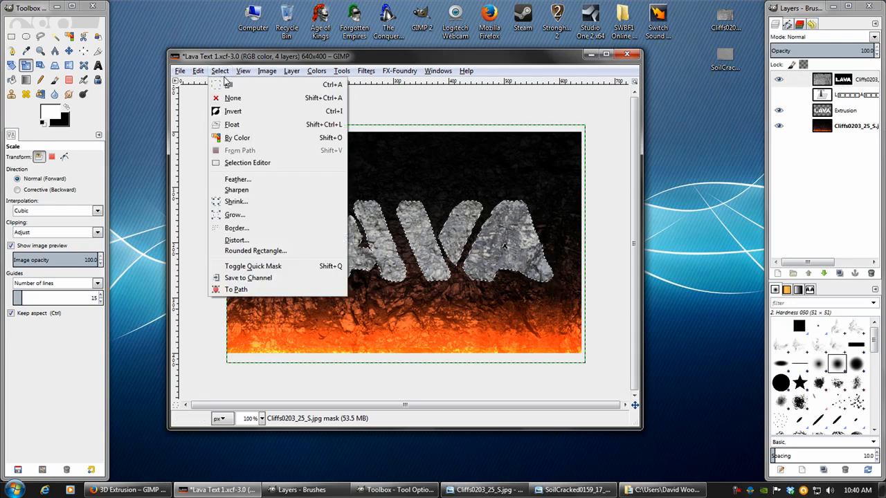
{"action": "left_click", "coordinate": [231, 99]}
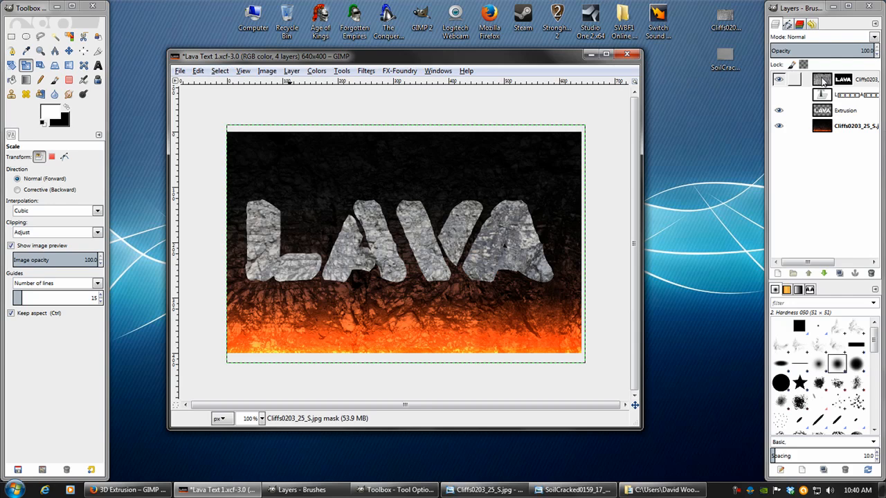
Step: Set the masked cliff texture layer's blend mode to Multiply and toggle its visibility to compare the effect
{"action": "key", "text": "p"}
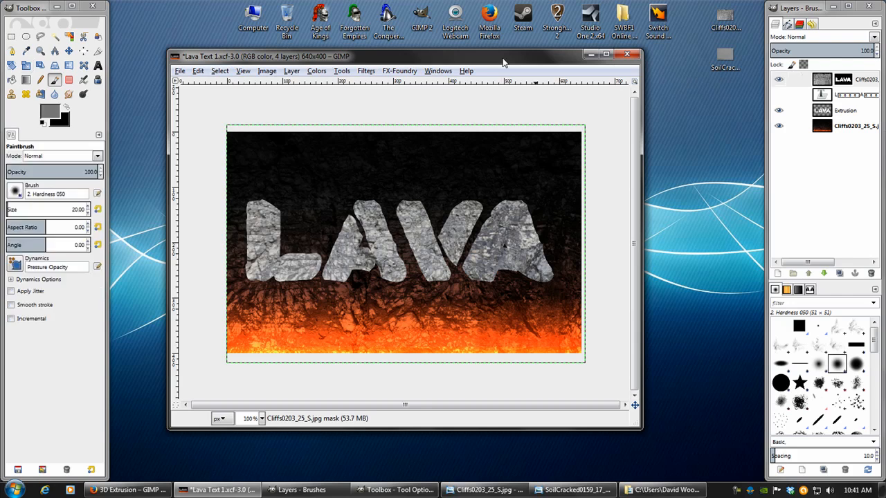
{"action": "left_click", "coordinate": [821, 37]}
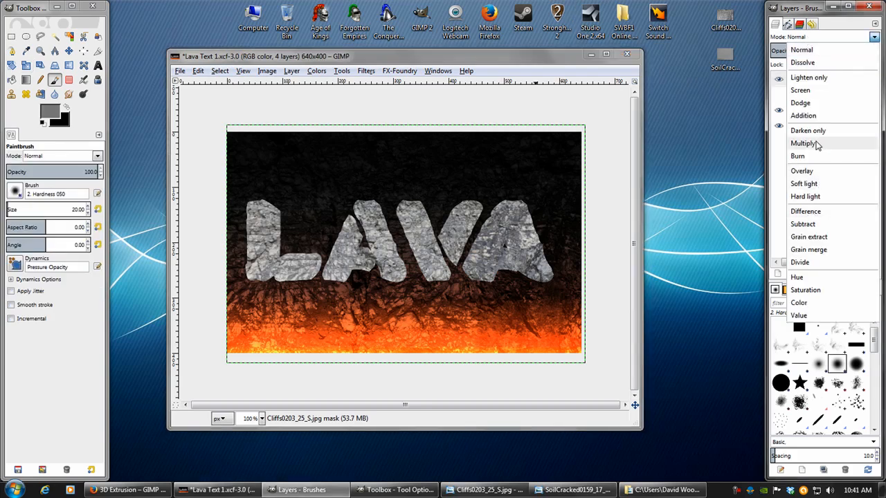
{"action": "left_click", "coordinate": [809, 143]}
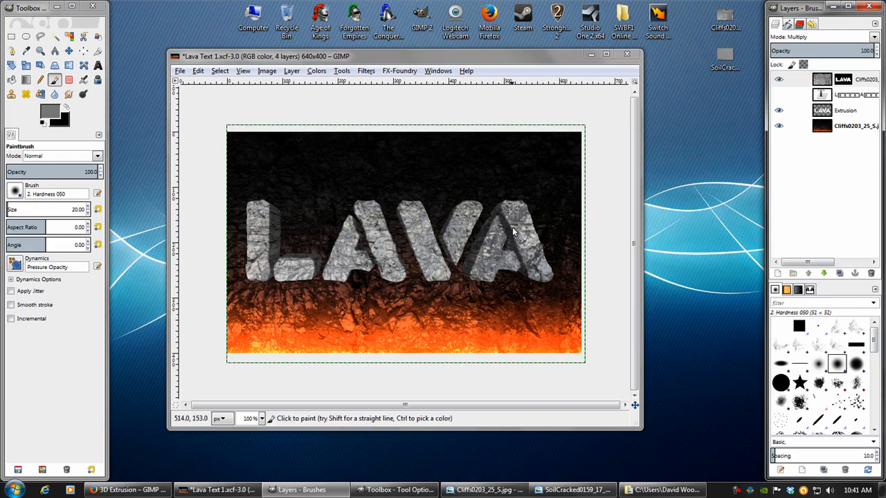
{"action": "left_click", "coordinate": [780, 80]}
{"action": "left_click", "coordinate": [779, 80]}
Step: Darken the cliff texture layer's image with Curves and fit the layer to the image size
{"action": "left_click", "coordinate": [821, 81]}
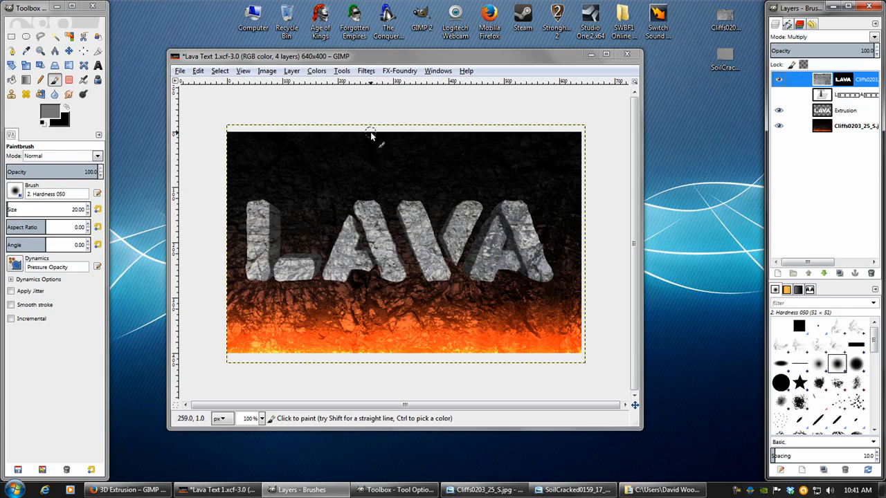
{"action": "left_click", "coordinate": [322, 72]}
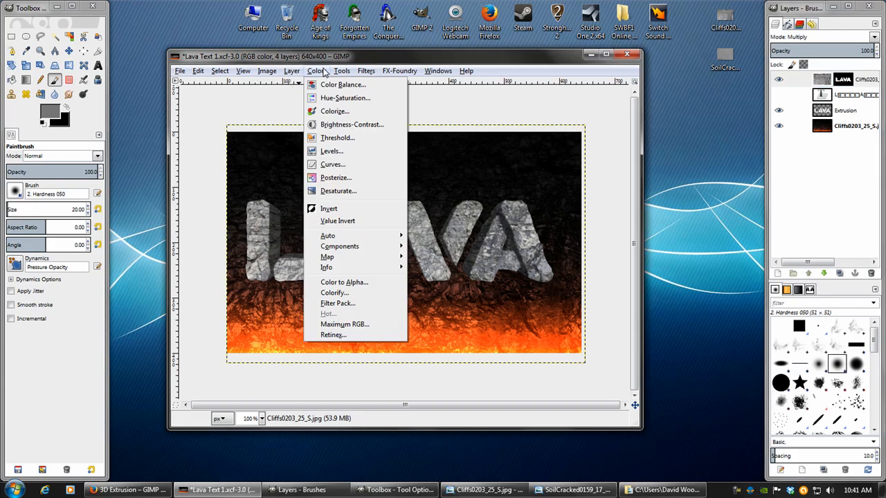
{"action": "left_click", "coordinate": [334, 166]}
{"action": "left_click_drag", "start_coordinate": [840, 158], "coordinate": [842, 198]}
{"action": "left_click", "coordinate": [768, 358]}
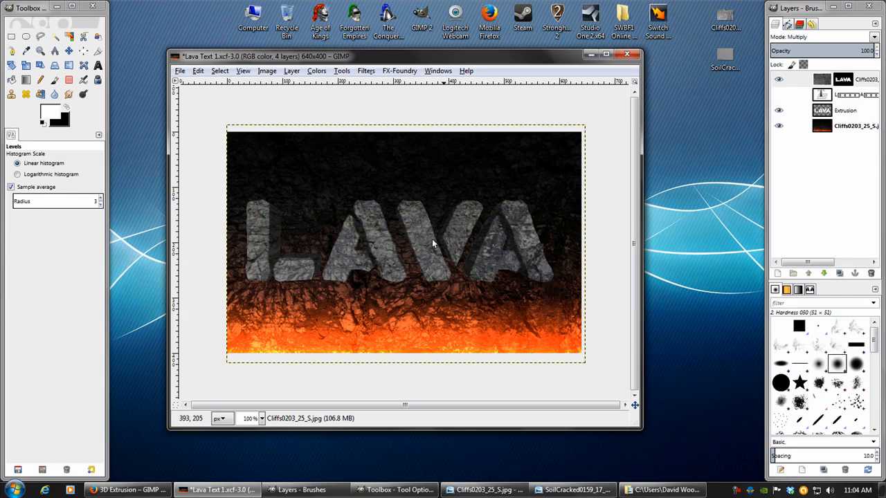
{"action": "left_click", "coordinate": [292, 70]}
{"action": "left_click", "coordinate": [315, 233]}
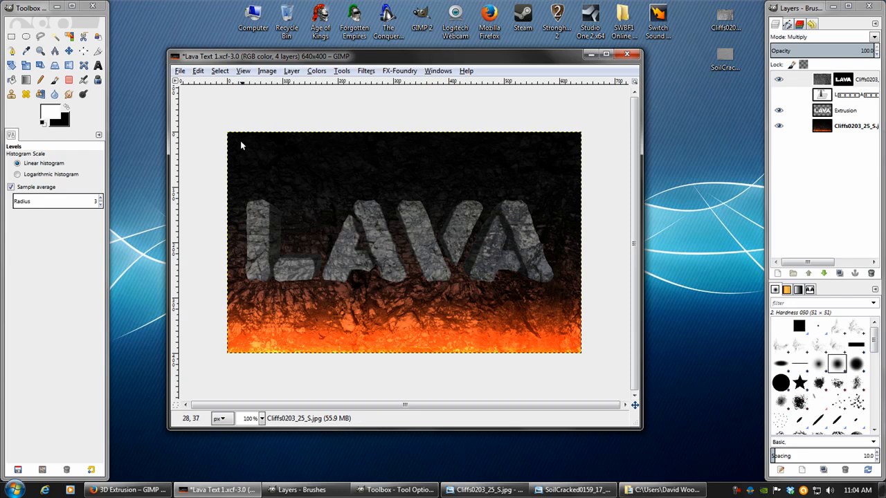
Step: Apply a Bump Map to the cliff texture layer using itself, with azimuth 270, elevation 45 and depth 3
{"action": "left_click", "coordinate": [821, 112]}
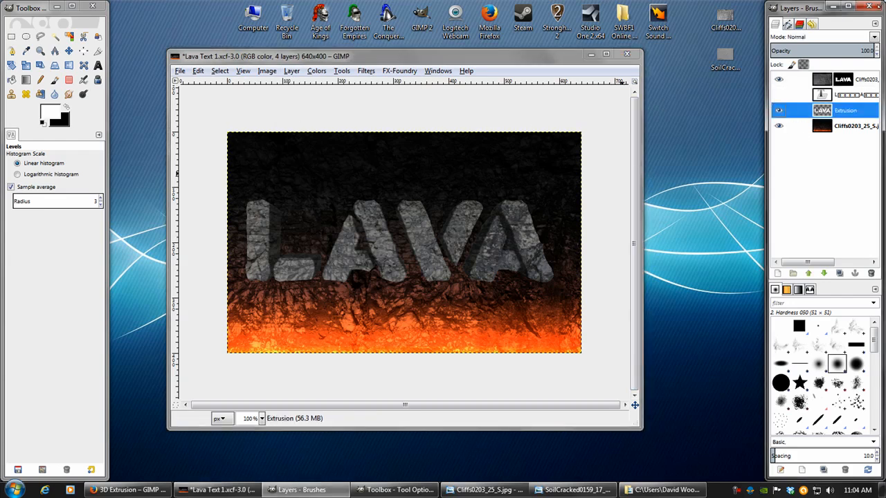
{"action": "left_click", "coordinate": [827, 80]}
{"action": "left_click", "coordinate": [366, 71]}
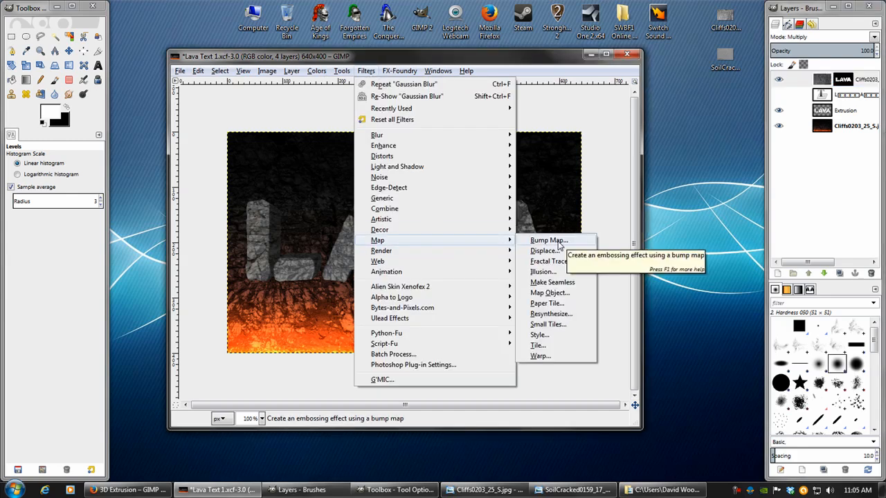
{"action": "left_click", "coordinate": [559, 234]}
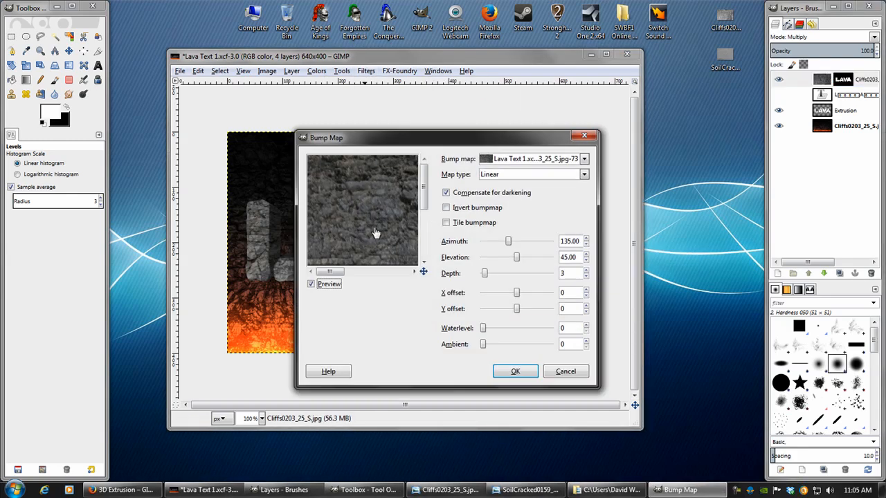
{"action": "left_click_drag", "start_coordinate": [368, 221], "coordinate": [382, 189]}
{"action": "left_click_drag", "start_coordinate": [428, 137], "coordinate": [545, 87]}
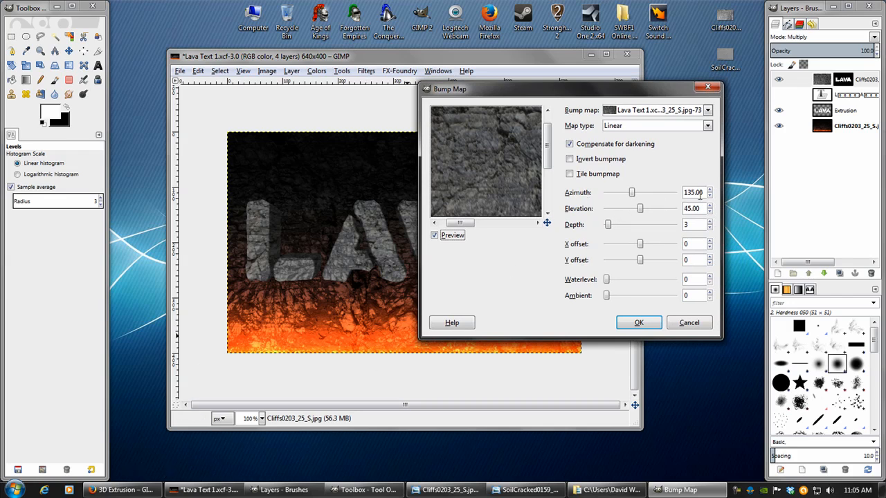
{"action": "left_click_drag", "start_coordinate": [704, 192], "coordinate": [673, 198]}
{"action": "left_click", "coordinate": [699, 209]}
{"action": "mouse_move", "coordinate": [481, 172]}
{"action": "left_mouse_down"}
{"action": "mouse_move", "coordinate": [469, 184]}
{"action": "mouse_move", "coordinate": [495, 188]}
{"action": "mouse_move", "coordinate": [481, 154]}
{"action": "mouse_move", "coordinate": [499, 169]}
{"action": "mouse_move", "coordinate": [539, 169]}
{"action": "mouse_move", "coordinate": [494, 188]}
{"action": "mouse_move", "coordinate": [479, 169]}
{"action": "mouse_move", "coordinate": [492, 184]}
{"action": "left_mouse_up"}
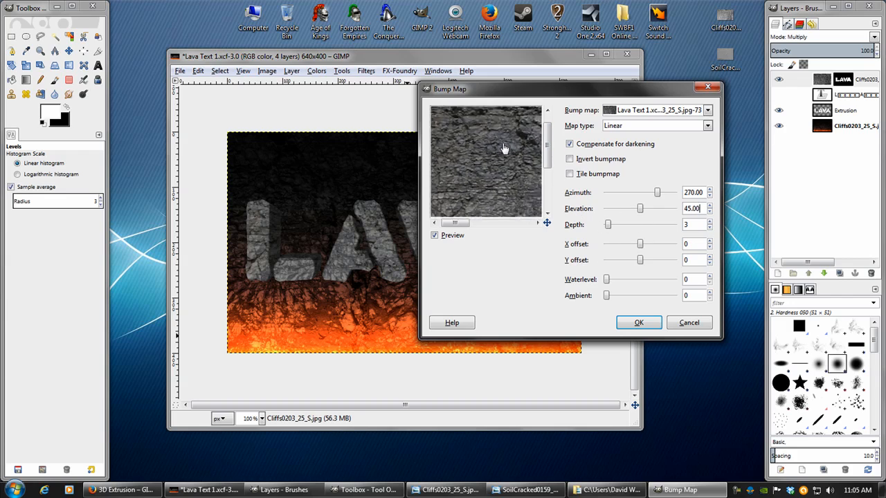
{"action": "left_click", "coordinate": [636, 324]}
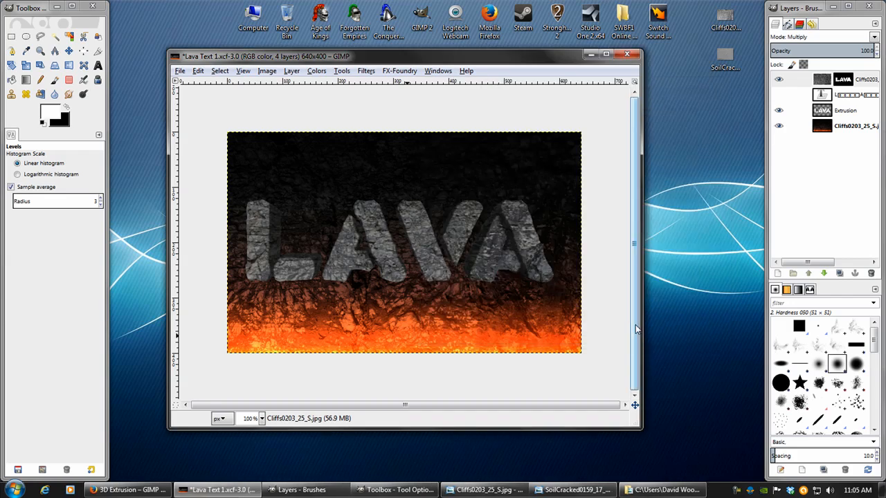
Step: Compare the image before and after the bump map in the undo history, and darken the cliff texture with Levels
{"action": "left_click", "coordinate": [812, 24]}
{"action": "left_click", "coordinate": [815, 213]}
{"action": "left_click", "coordinate": [813, 238]}
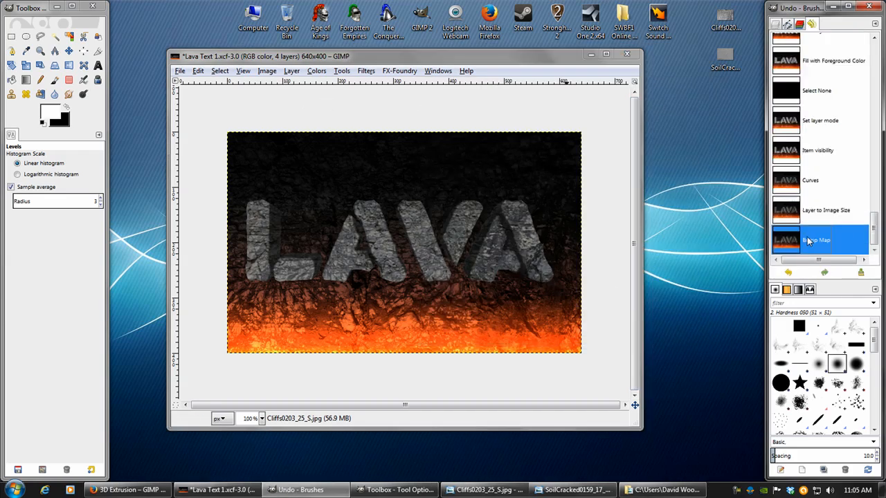
{"action": "left_click", "coordinate": [780, 24]}
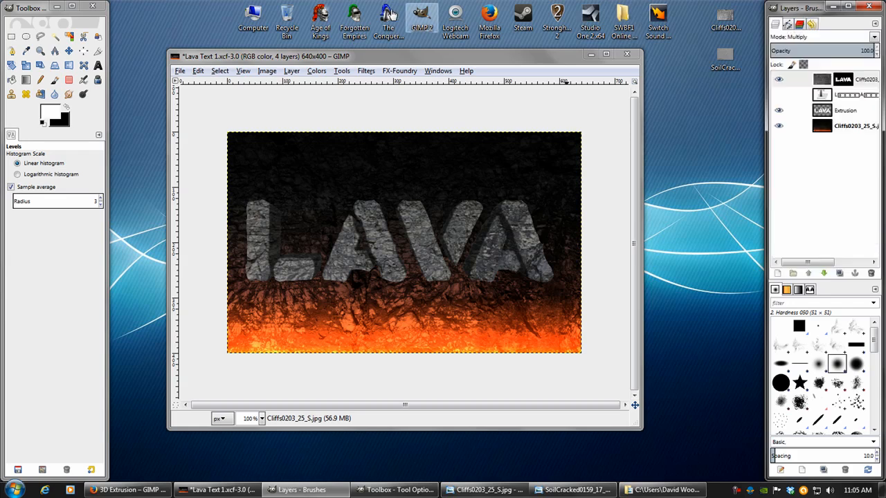
{"action": "left_click", "coordinate": [316, 71]}
{"action": "left_click", "coordinate": [328, 151]}
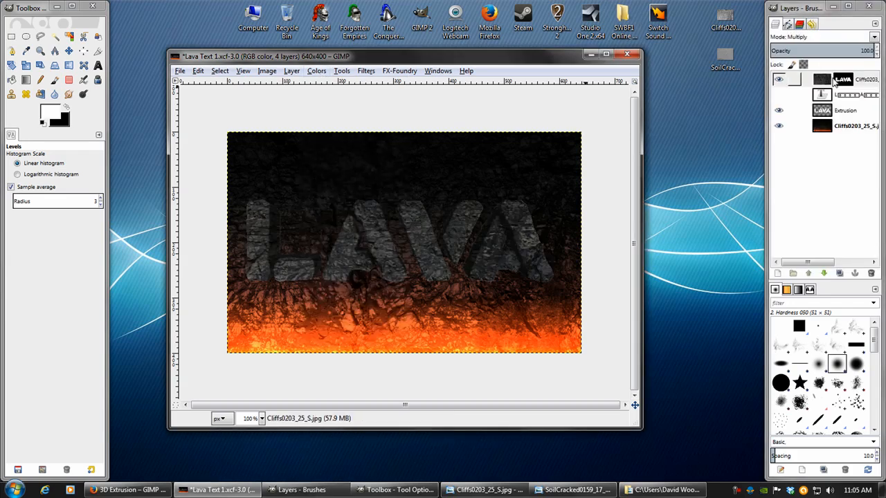
Step: Preview SoilCracked0159_17_S.jpg from the desktop, close it and add the file as the top layer
{"action": "double_click", "coordinate": [725, 57]}
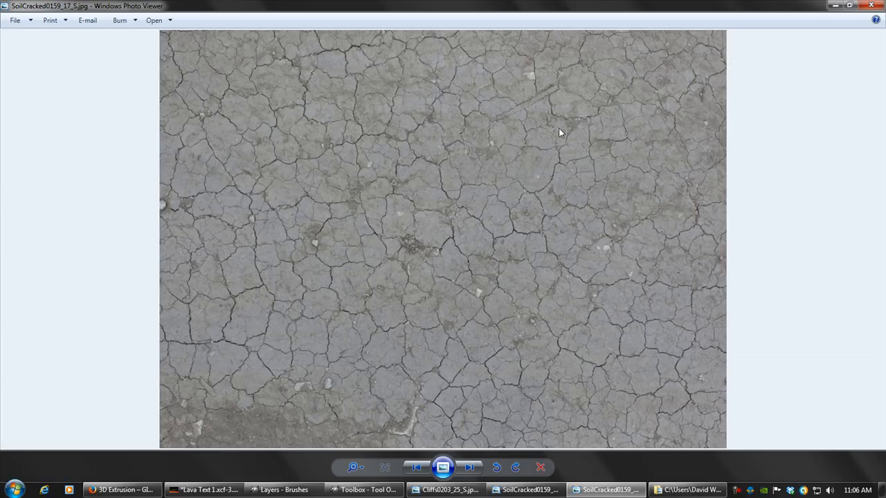
{"action": "left_click", "coordinate": [870, 5]}
{"action": "left_click_drag", "start_coordinate": [825, 80], "coordinate": [825, 80]}
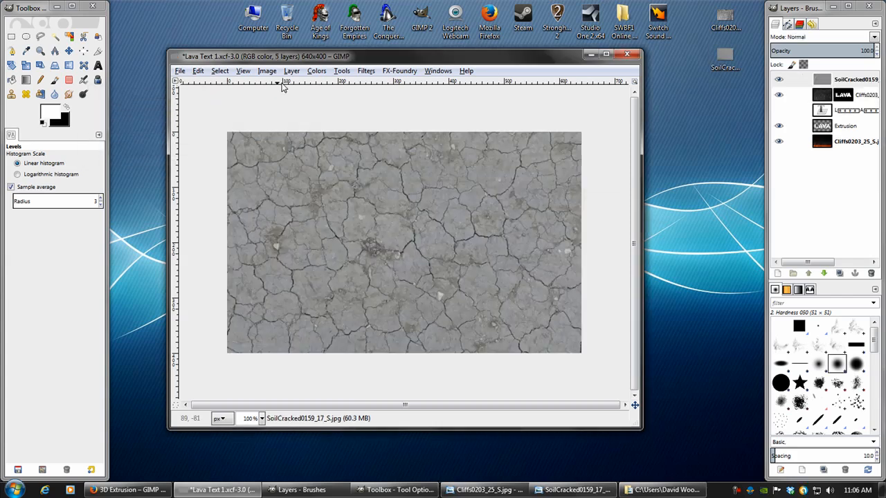
Step: Desaturate the cracked soil layer and invert its colors
{"action": "left_click", "coordinate": [317, 70]}
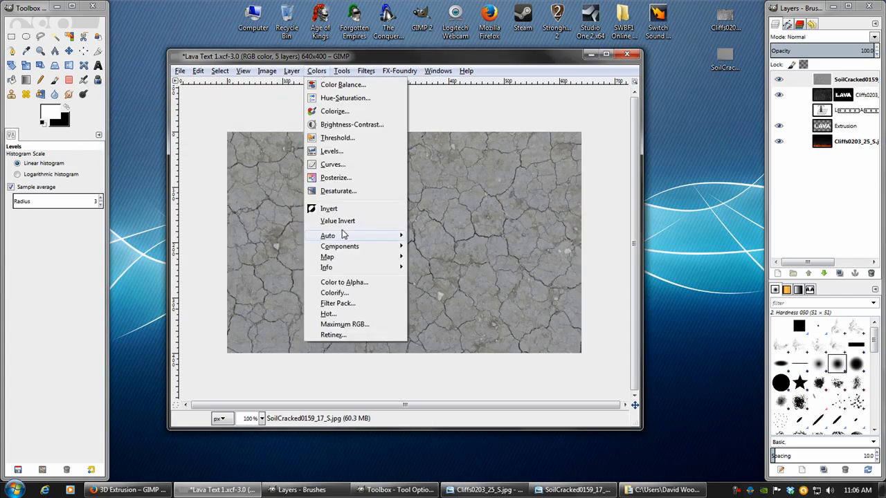
{"action": "left_click", "coordinate": [338, 191]}
{"action": "left_click", "coordinate": [188, 176]}
{"action": "left_click", "coordinate": [317, 70]}
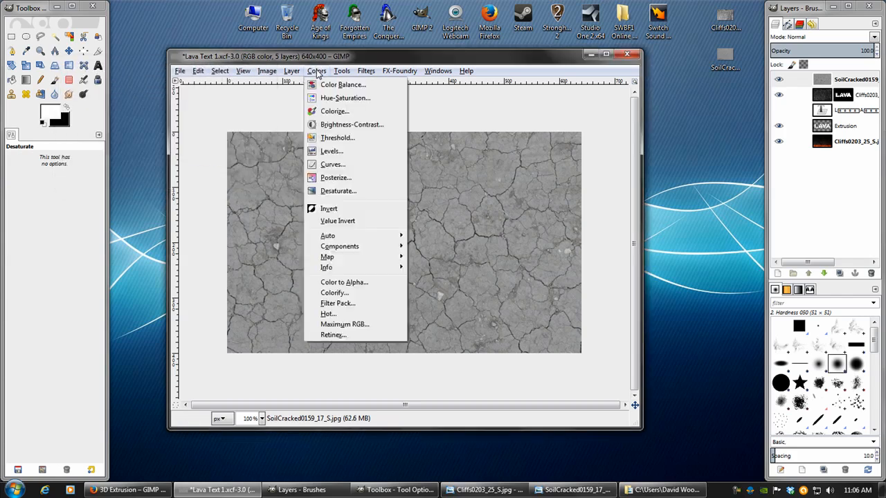
{"action": "left_click", "coordinate": [331, 212]}
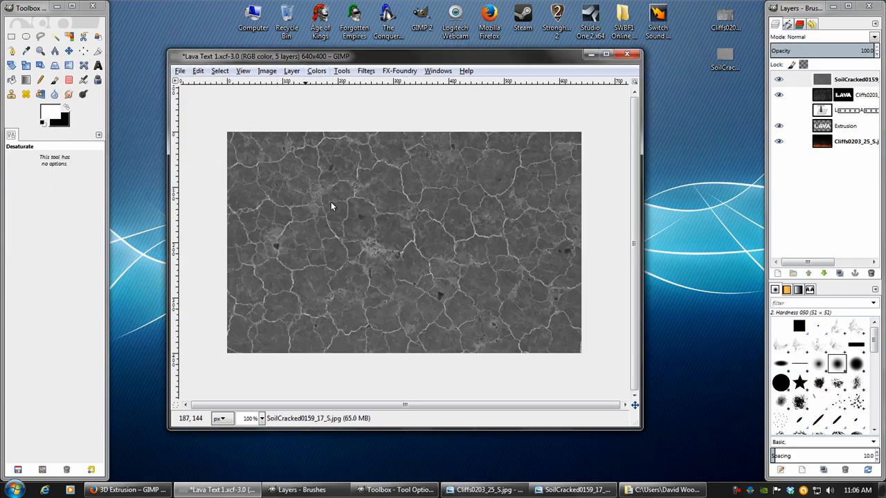
Step: Darken the cracked soil layer with Curves, pulling the value curve down to about input 105, output 9
{"action": "left_click", "coordinate": [317, 70]}
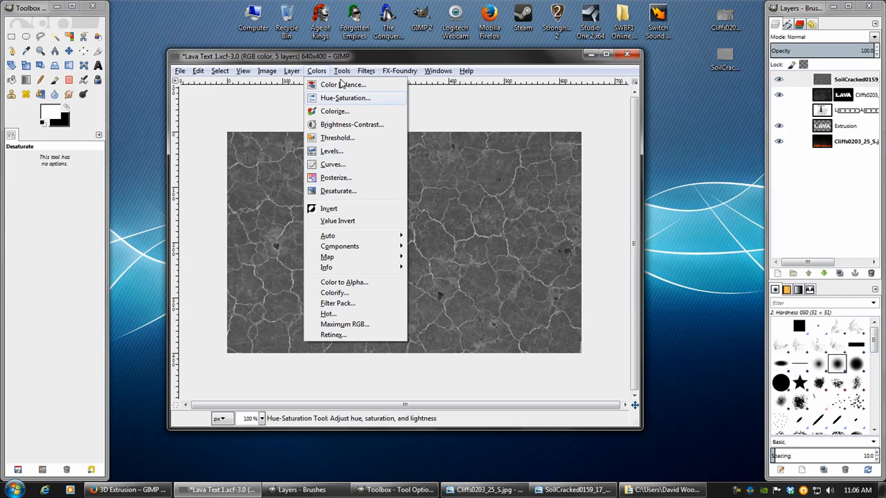
{"action": "left_click", "coordinate": [373, 57]}
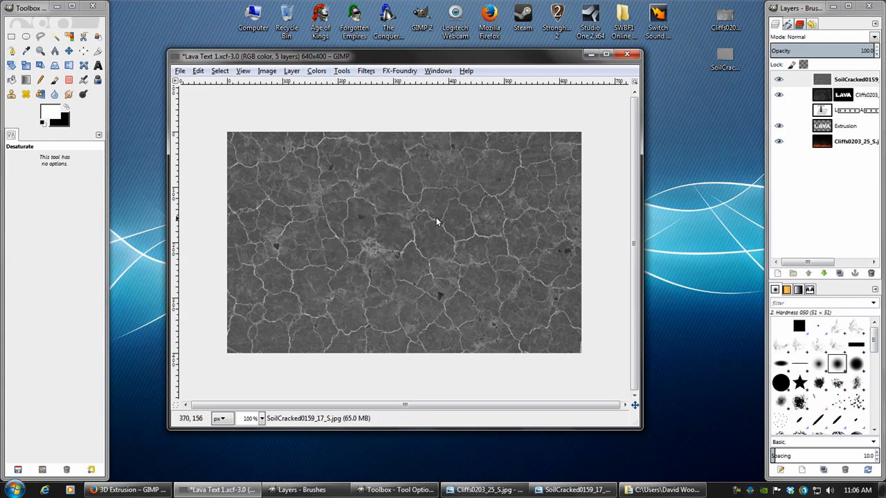
{"action": "left_click", "coordinate": [321, 72]}
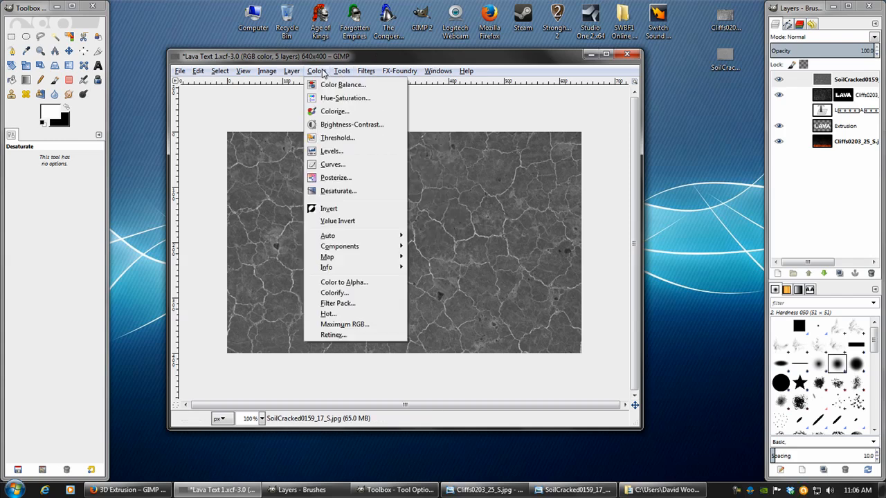
{"action": "left_click", "coordinate": [335, 166]}
{"action": "left_click_drag", "start_coordinate": [696, 89], "coordinate": [629, 69]}
{"action": "left_click_drag", "start_coordinate": [618, 257], "coordinate": [668, 275]}
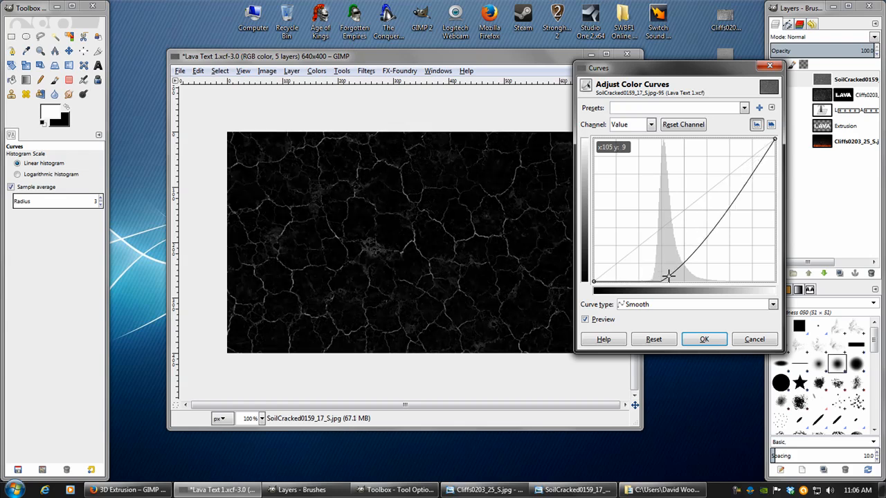
{"action": "left_click", "coordinate": [704, 339]}
Step: Set the cracked soil layer's blend mode to Screen and move the layer to reposition its cracks over the lettering
{"action": "left_click", "coordinate": [822, 37]}
{"action": "left_click", "coordinate": [796, 144]}
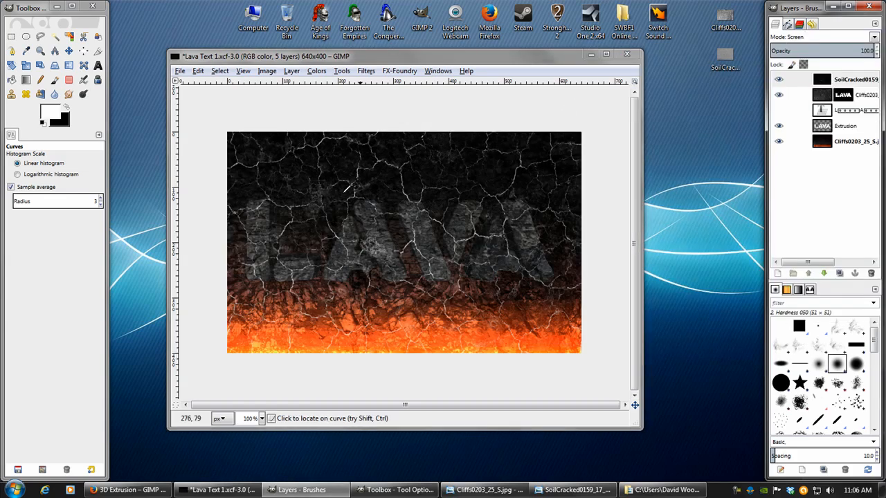
{"action": "left_click", "coordinate": [68, 51]}
{"action": "mouse_move", "coordinate": [367, 236]}
{"action": "left_mouse_down"}
{"action": "mouse_move", "coordinate": [358, 289]}
{"action": "mouse_move", "coordinate": [372, 305]}
{"action": "mouse_move", "coordinate": [370, 374]}
{"action": "mouse_move", "coordinate": [377, 221]}
{"action": "left_mouse_up"}
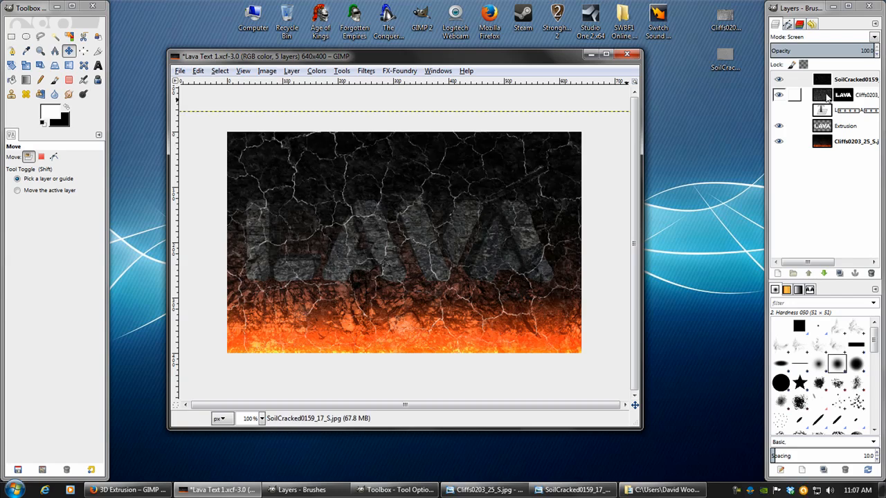
Step: Create a selection from the Extrusion layer's alpha and add a black, full-transparency layer mask to the cracked soil layer
{"action": "right_click", "coordinate": [829, 127]}
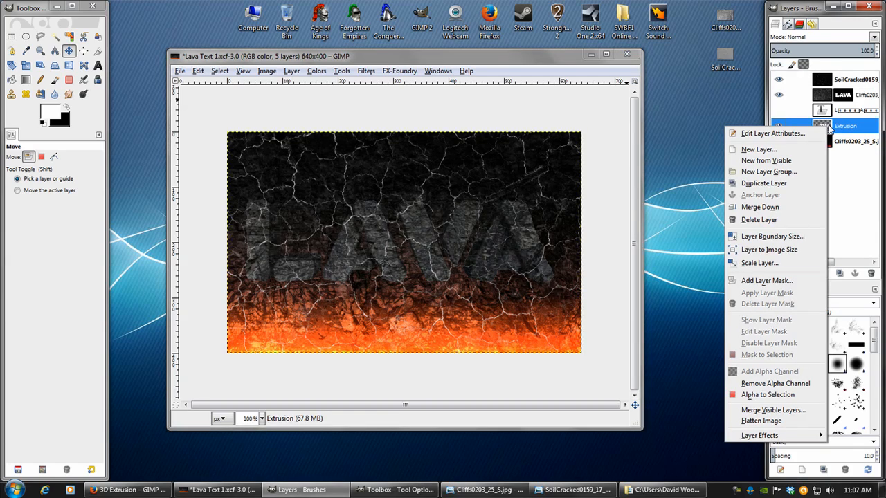
{"action": "left_click", "coordinate": [762, 395]}
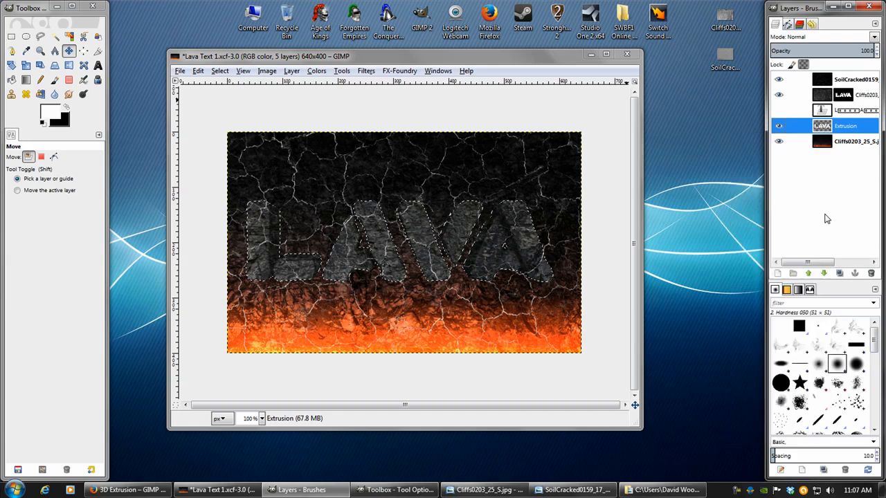
{"action": "left_click", "coordinate": [833, 80]}
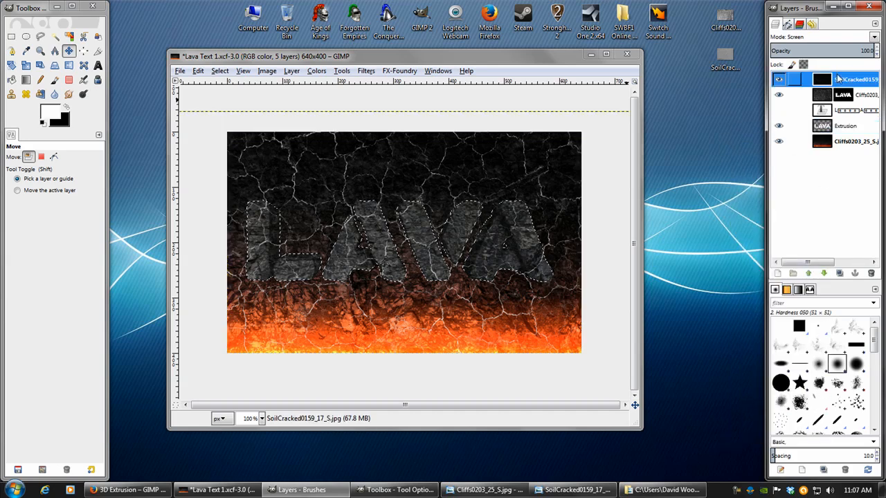
{"action": "right_click", "coordinate": [833, 80]}
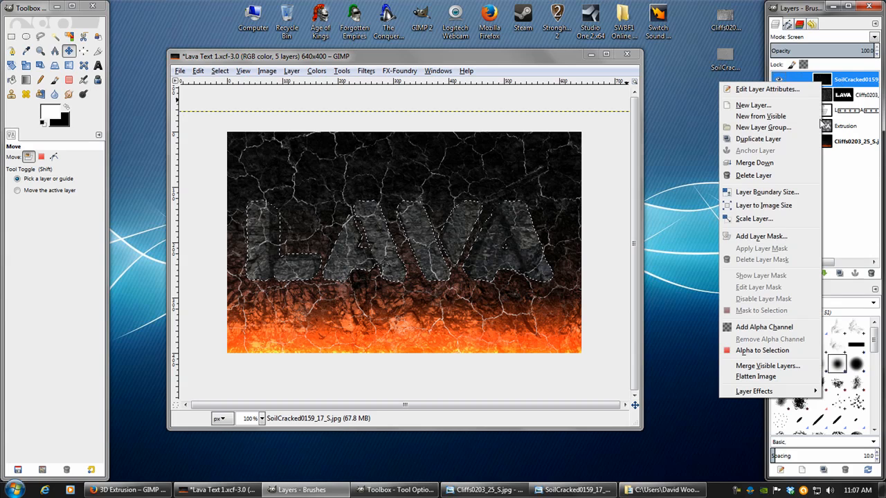
{"action": "left_click", "coordinate": [757, 237]}
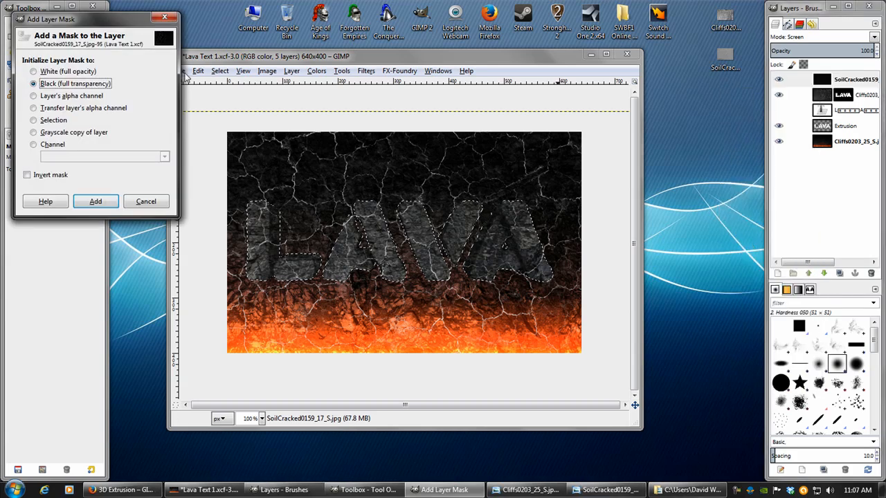
{"action": "left_click", "coordinate": [95, 202]}
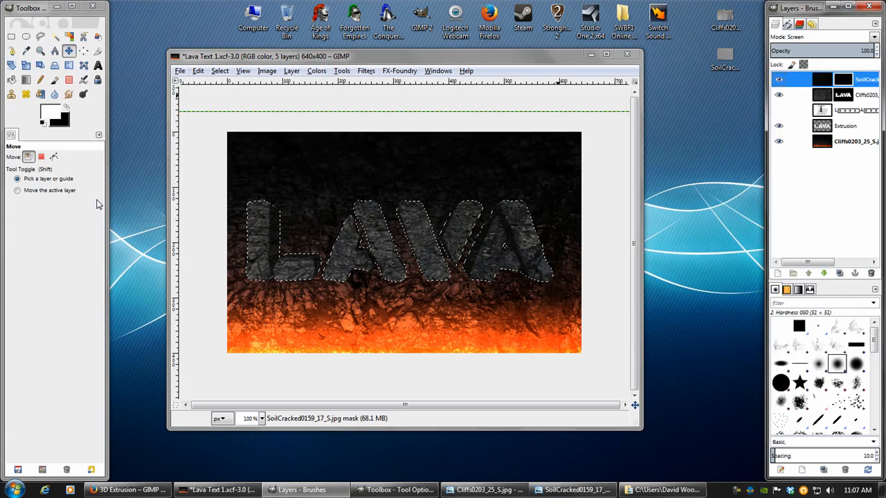
Step: Fill the lettering selection on the cracked soil mask with white, deselect, and inspect the cracks on the letters
{"action": "left_click", "coordinate": [198, 70]}
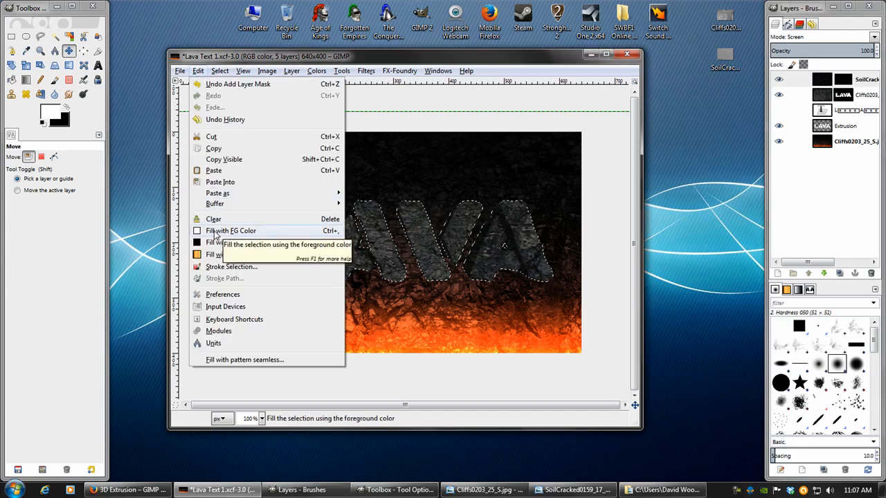
{"action": "left_click", "coordinate": [215, 231]}
{"action": "key", "text": "ctrl+shift+a"}
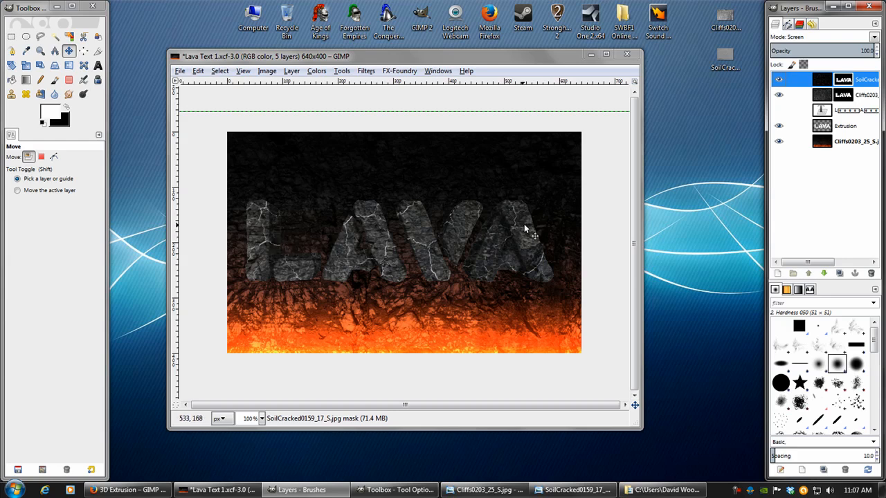
{"action": "scroll", "coordinate": [246, 419], "scroll_direction": "up", "scroll_amount": 1}
{"action": "left_click_drag", "start_coordinate": [435, 295], "coordinate": [329, 285]}
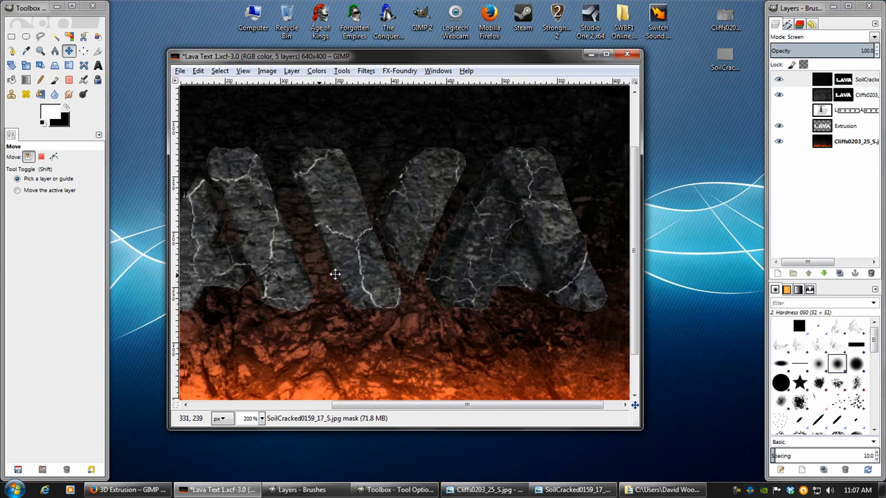
{"action": "scroll", "coordinate": [248, 419], "scroll_direction": "down", "scroll_amount": 1}
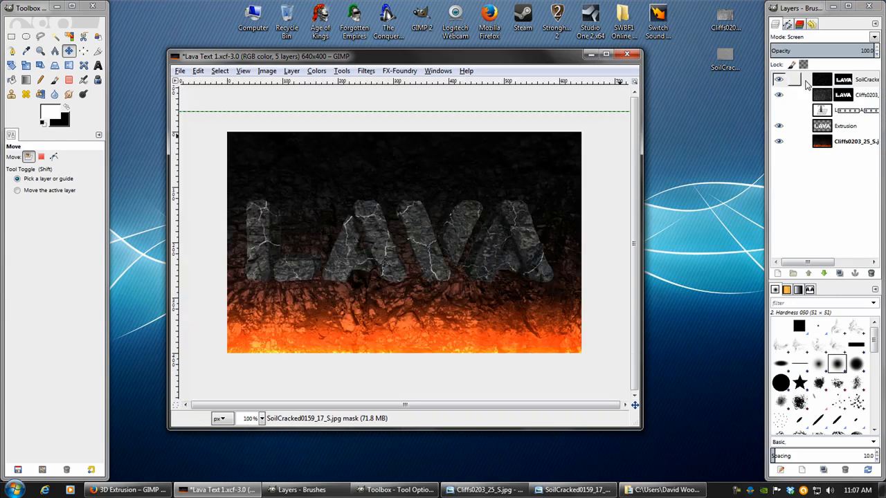
Step: Resize the cracked soil layer's boundary to the image size
{"action": "left_click", "coordinate": [824, 97]}
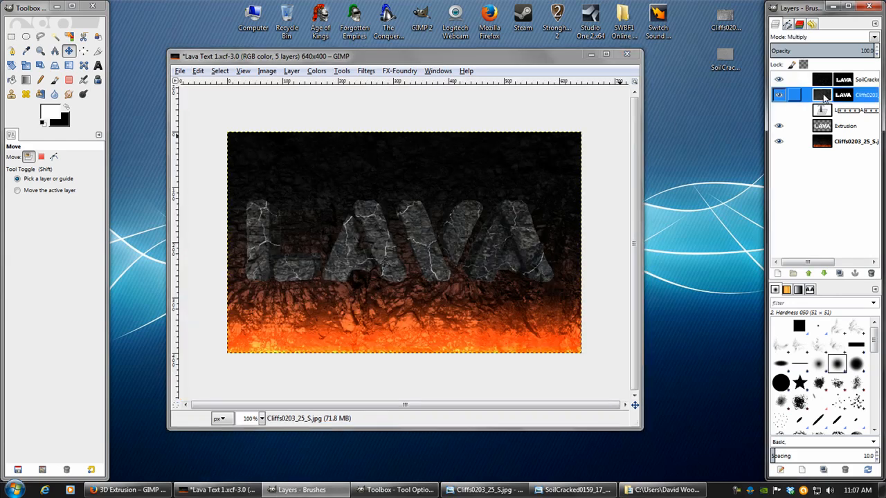
{"action": "left_click", "coordinate": [369, 72]}
{"action": "left_click", "coordinate": [371, 65]}
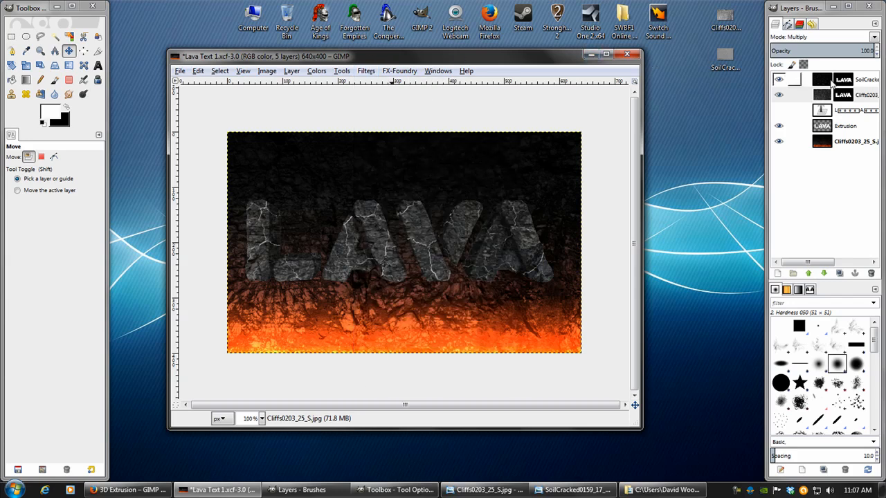
{"action": "left_click", "coordinate": [824, 81]}
{"action": "left_click", "coordinate": [291, 71]}
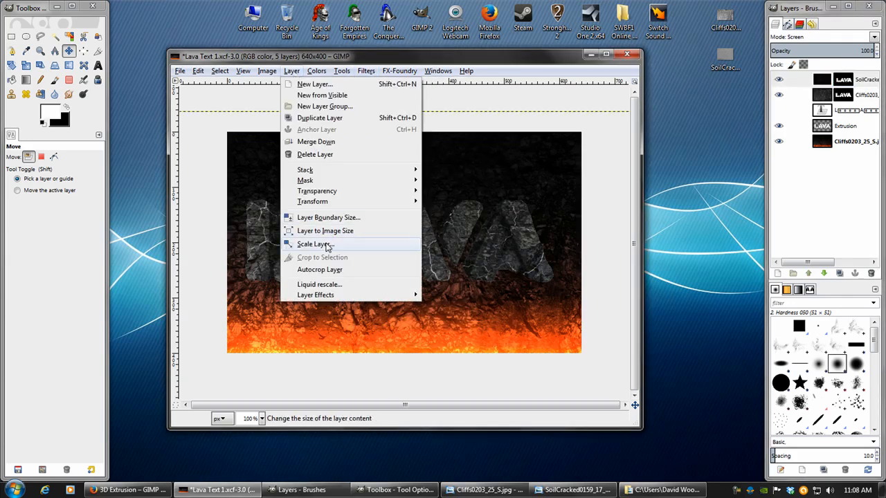
{"action": "left_click", "coordinate": [320, 232]}
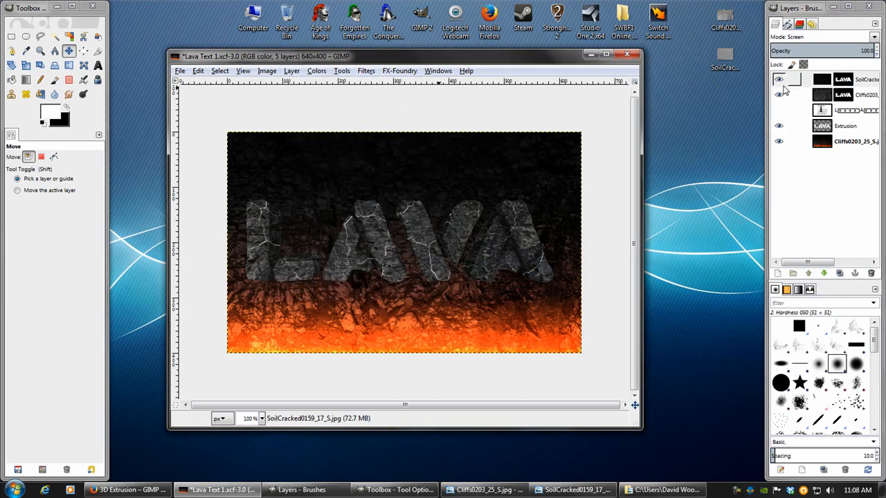
Step: Reopen the Bump Map filter on the cliff texture layer above the lettering and choose the cracked soil layer as its map
{"action": "left_click", "coordinate": [821, 96]}
{"action": "left_click", "coordinate": [365, 71]}
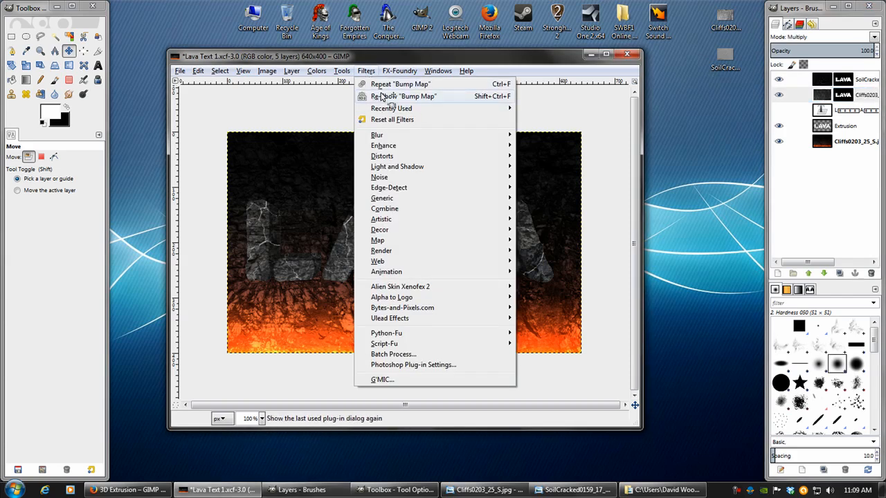
{"action": "left_click", "coordinate": [380, 96]}
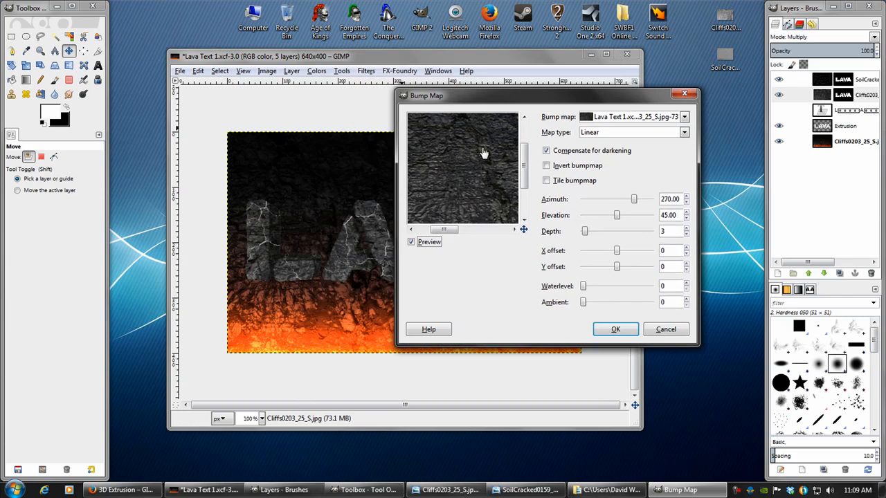
{"action": "left_click", "coordinate": [612, 116]}
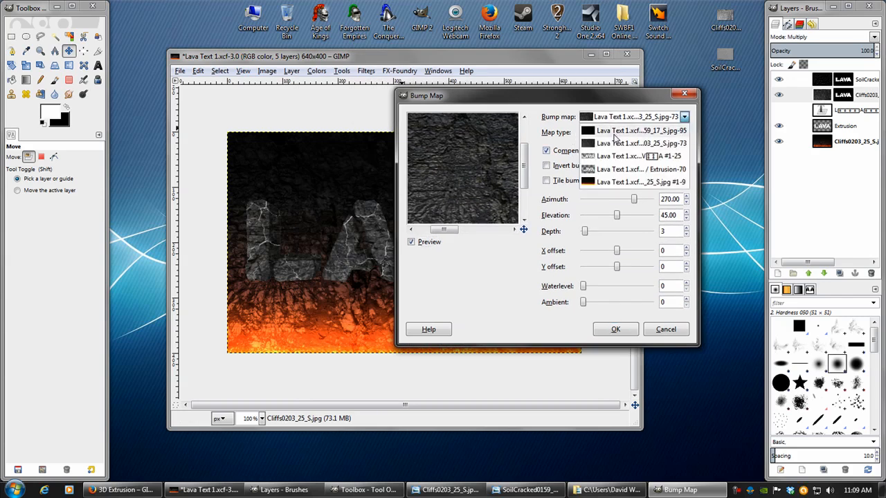
{"action": "left_click", "coordinate": [613, 132]}
{"action": "left_click_drag", "start_coordinate": [450, 196], "coordinate": [475, 184]}
{"action": "left_click_drag", "start_coordinate": [509, 99], "coordinate": [520, 100]}
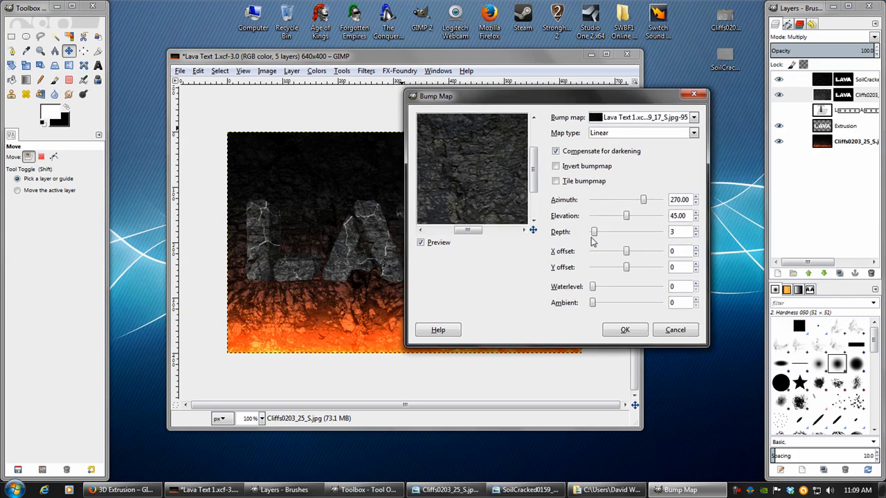
Step: Set the bump map's depth to 11 and elevation to 35.43, invert the bumpmap, and apply it
{"action": "left_click_drag", "start_coordinate": [595, 235], "coordinate": [602, 235]}
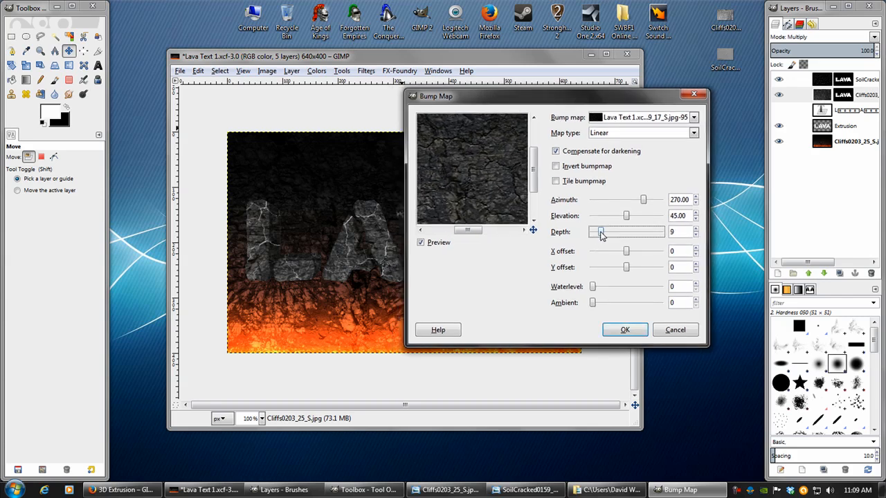
{"action": "mouse_move", "coordinate": [468, 209]}
{"action": "left_mouse_down"}
{"action": "mouse_move", "coordinate": [453, 196]}
{"action": "mouse_move", "coordinate": [485, 209]}
{"action": "left_mouse_up"}
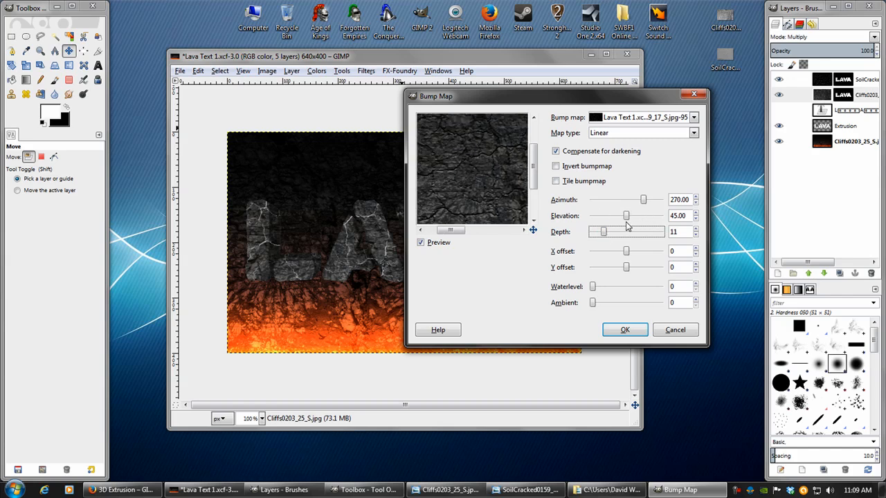
{"action": "left_click_drag", "start_coordinate": [626, 219], "coordinate": [621, 221]}
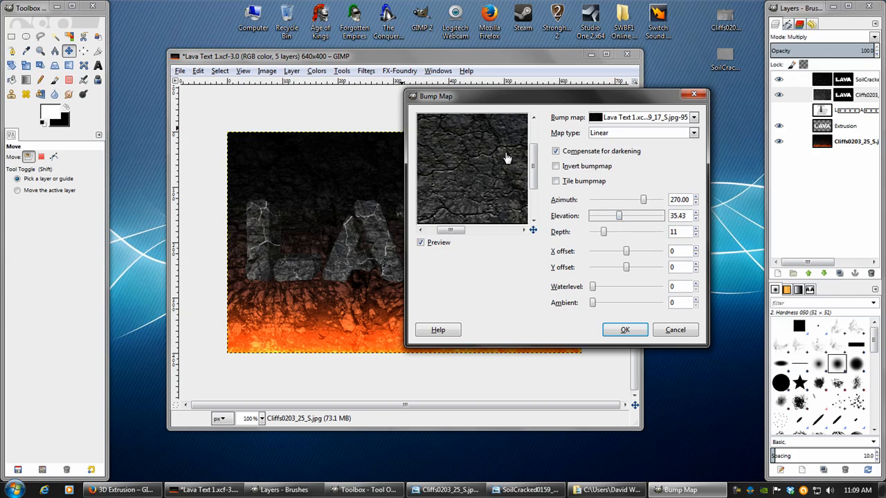
{"action": "left_click_drag", "start_coordinate": [475, 182], "coordinate": [493, 188]}
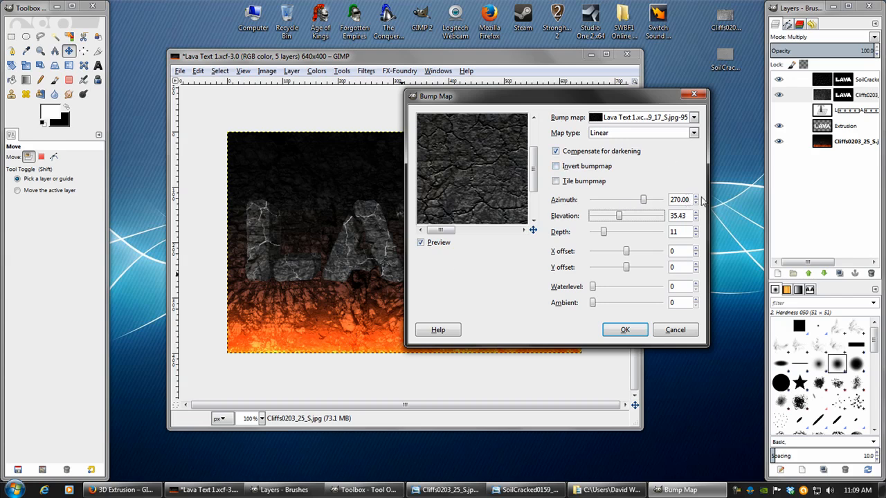
{"action": "left_click", "coordinate": [555, 167]}
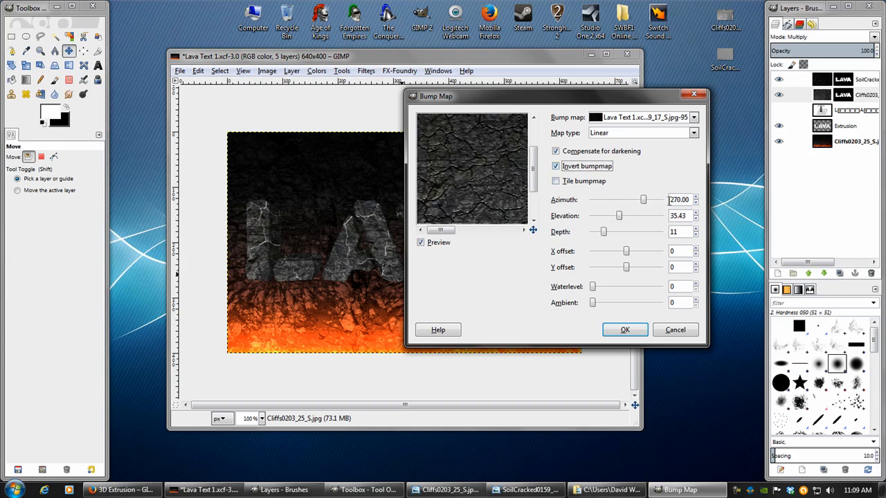
{"action": "left_click_drag", "start_coordinate": [494, 190], "coordinate": [486, 192]}
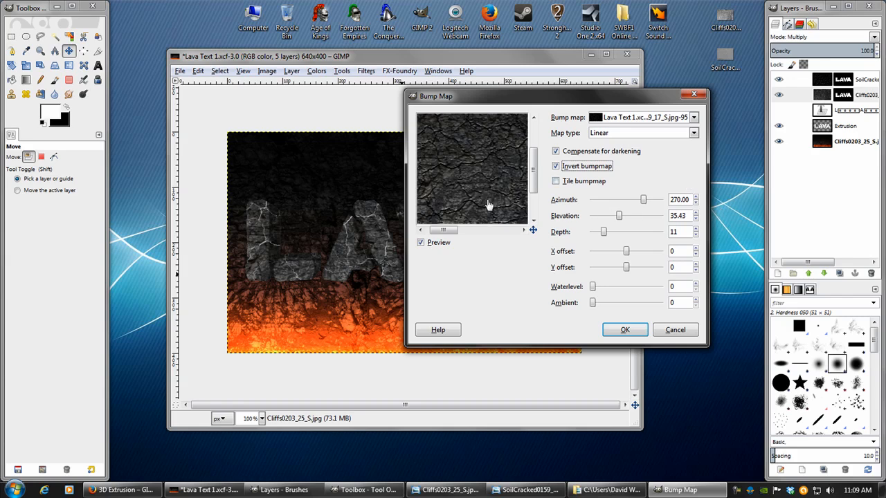
{"action": "left_click_drag", "start_coordinate": [493, 194], "coordinate": [499, 196]}
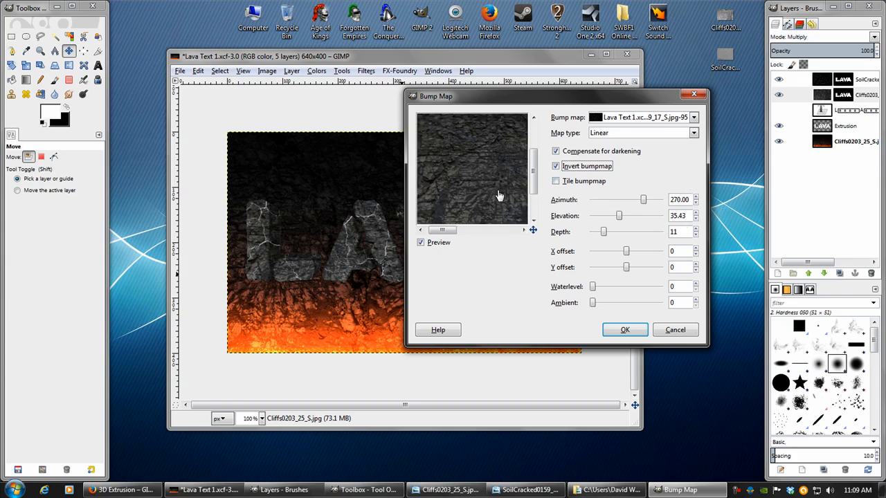
{"action": "left_click", "coordinate": [626, 331]}
Step: Examine the bump-mapped lettering with the cracked soil layer hidden, restore the layer's visibility and select it
{"action": "key", "text": "2"}
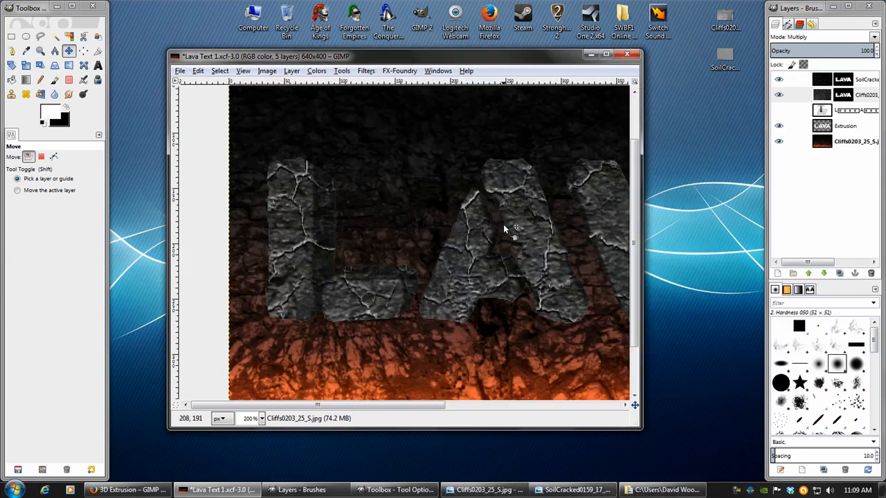
{"action": "left_click", "coordinate": [779, 80]}
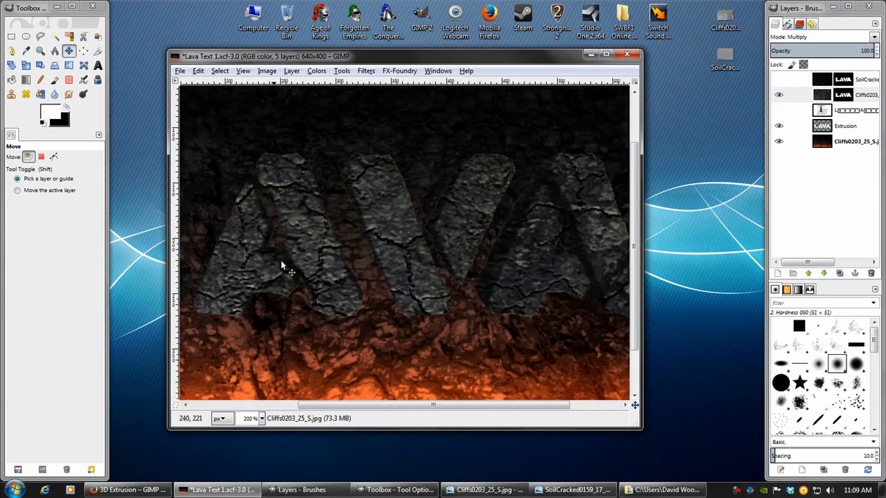
{"action": "key", "text": "1"}
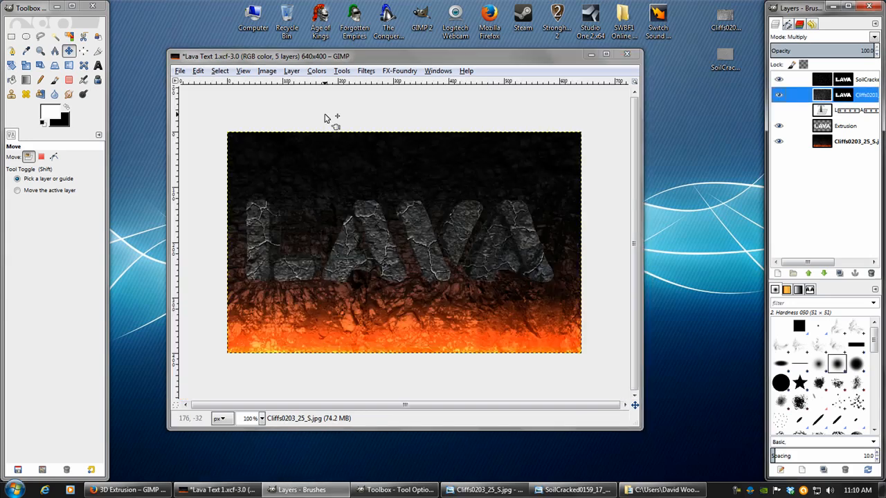
{"action": "left_click", "coordinate": [828, 82]}
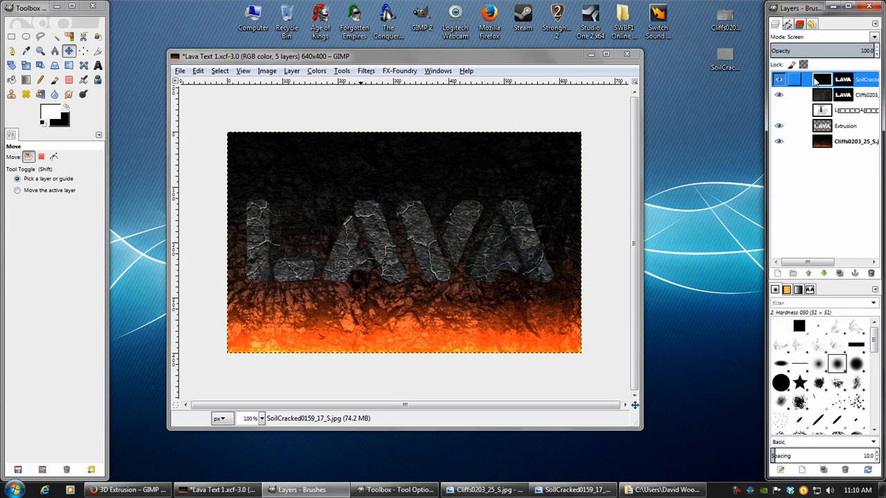
Step: Set the top cracked soil layer's blend mode to Dodge and raise its midtones in the Value channel of Curves
{"action": "left_click", "coordinate": [793, 37]}
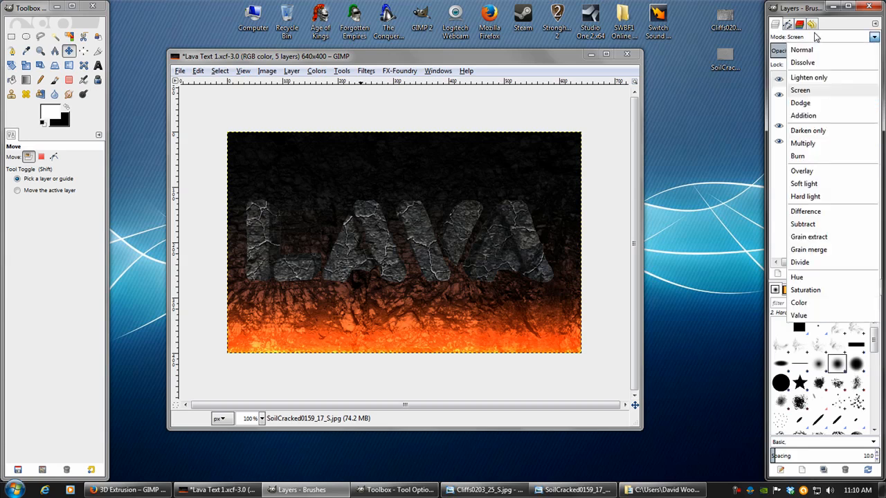
{"action": "left_click", "coordinate": [801, 103]}
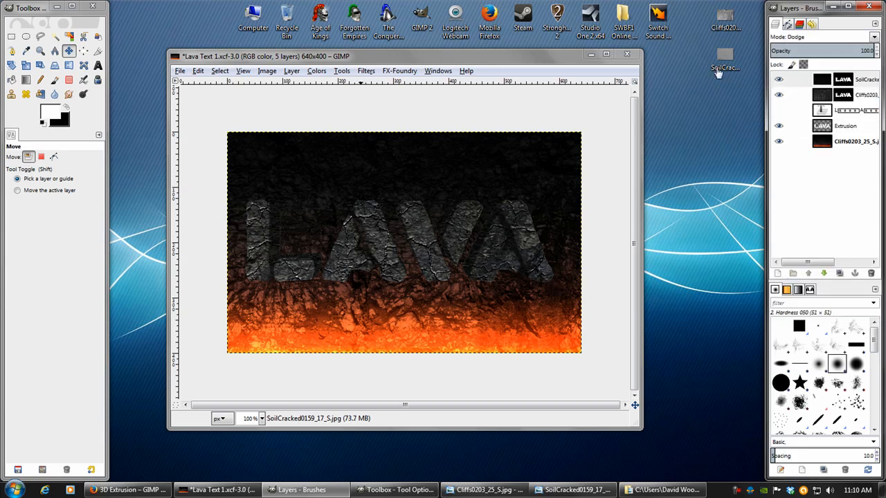
{"action": "left_click", "coordinate": [315, 71]}
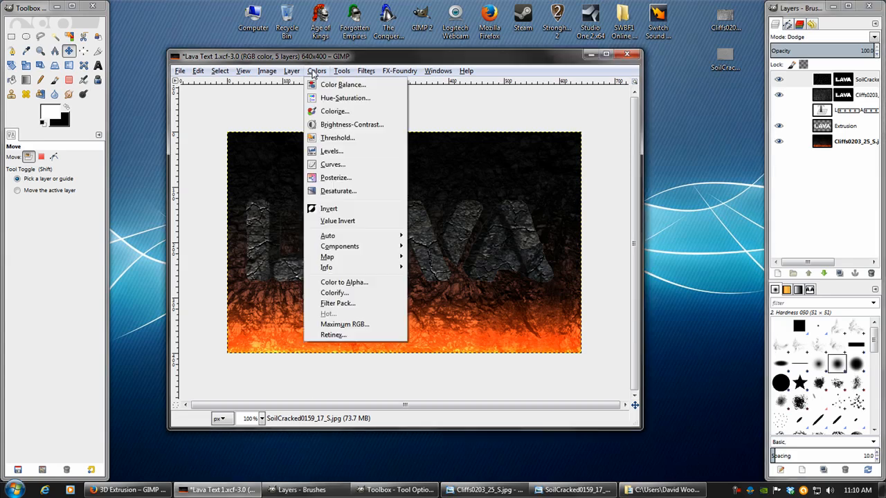
{"action": "left_click", "coordinate": [332, 165]}
{"action": "left_click_drag", "start_coordinate": [688, 205], "coordinate": [663, 184]}
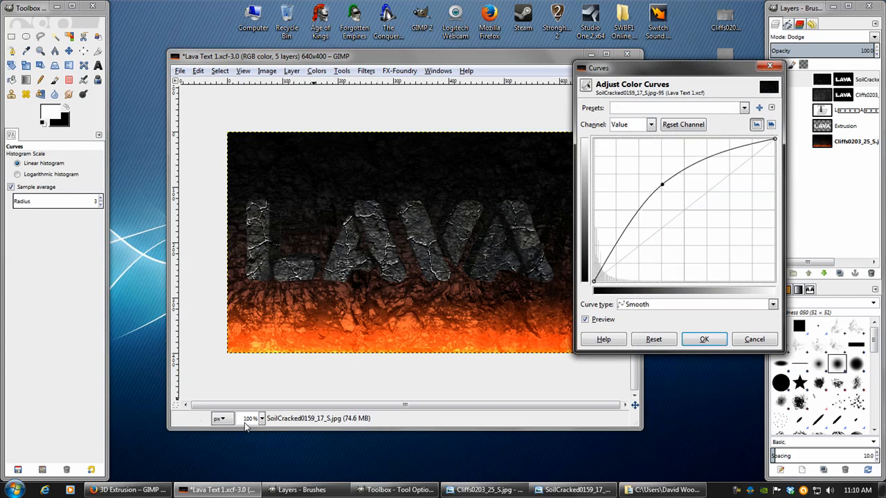
{"action": "scroll", "coordinate": [246, 424], "scroll_direction": "up", "scroll_amount": 1}
{"action": "left_click_drag", "start_coordinate": [429, 303], "coordinate": [229, 301]}
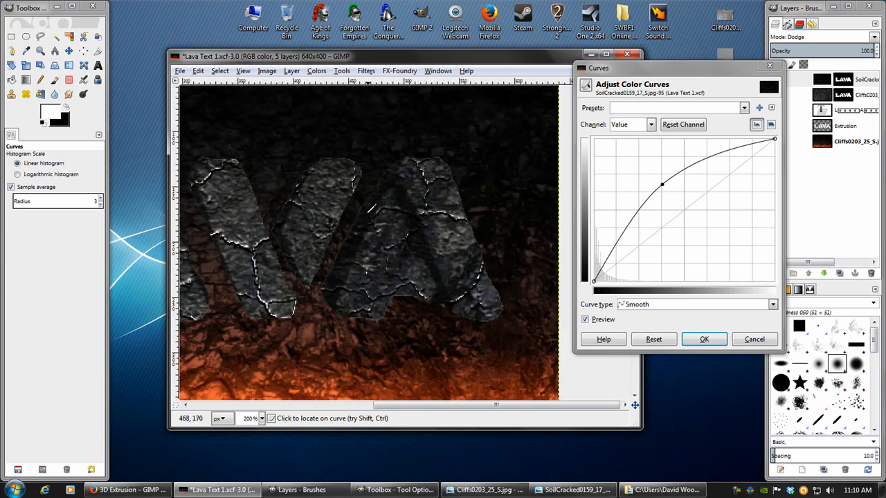
{"action": "left_click_drag", "start_coordinate": [251, 263], "coordinate": [457, 261]}
{"action": "left_click_drag", "start_coordinate": [281, 253], "coordinate": [350, 270]}
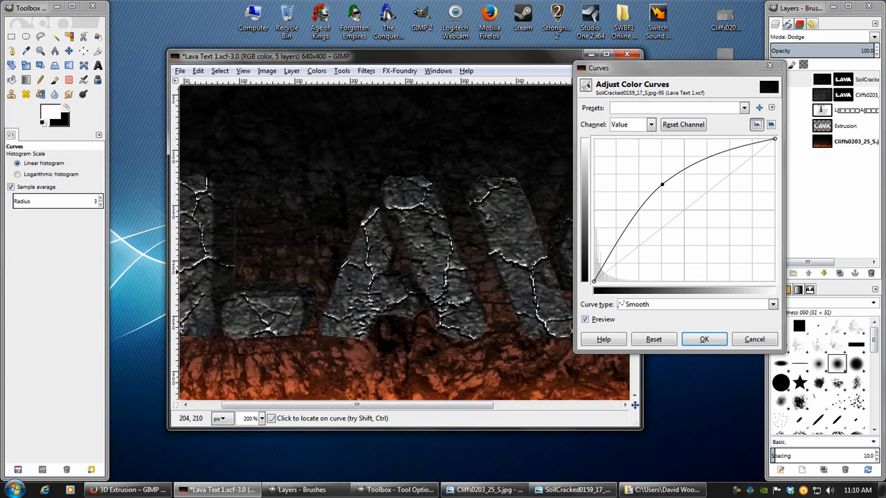
Step: Brighten the cracked soil layer further by moving the Value curve point to about x 113, y 213
{"action": "left_click", "coordinate": [662, 166]}
{"action": "mouse_move", "coordinate": [661, 166]}
{"action": "left_mouse_down"}
{"action": "mouse_move", "coordinate": [663, 193]}
{"action": "mouse_move", "coordinate": [665, 181]}
{"action": "mouse_move", "coordinate": [663, 192]}
{"action": "mouse_move", "coordinate": [650, 175]}
{"action": "left_mouse_up"}
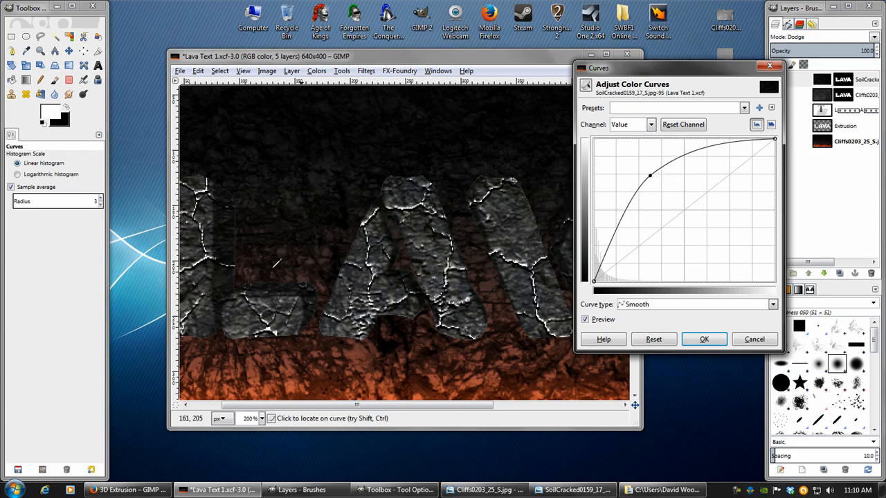
{"action": "left_click_drag", "start_coordinate": [219, 263], "coordinate": [273, 263]}
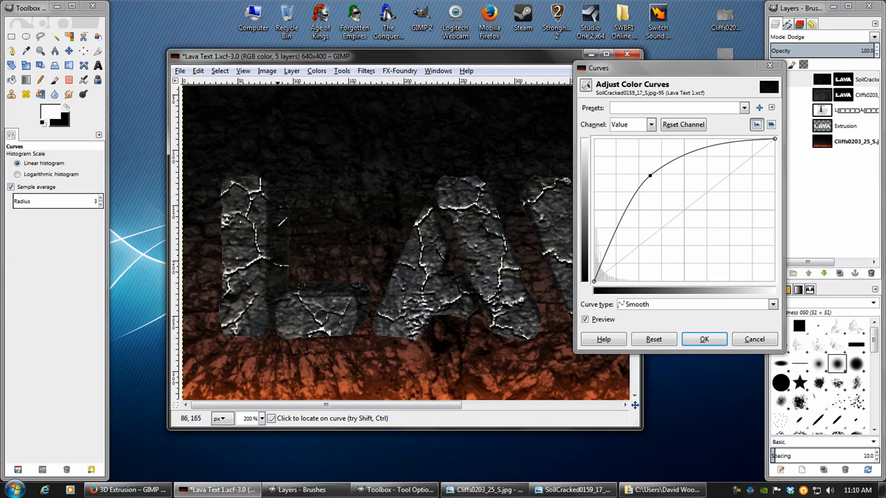
{"action": "scroll", "coordinate": [280, 237], "scroll_direction": "right", "scroll_amount": 5}
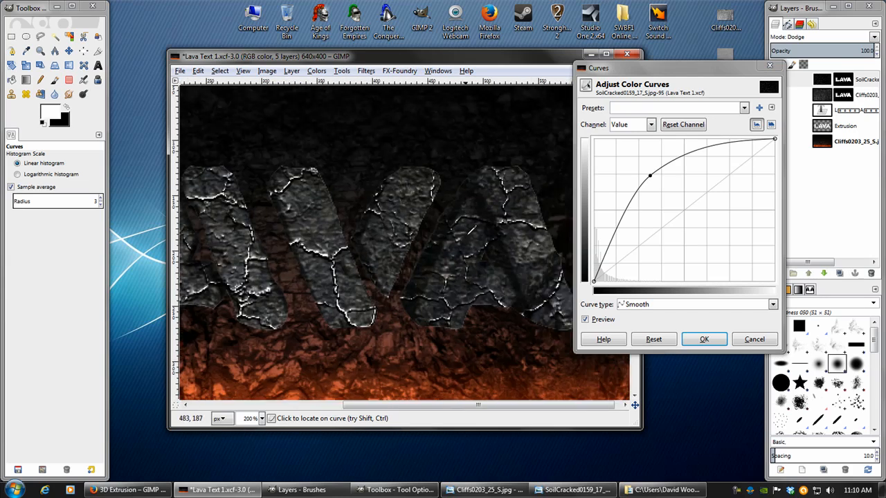
{"action": "left_click_drag", "start_coordinate": [650, 175], "coordinate": [674, 162]}
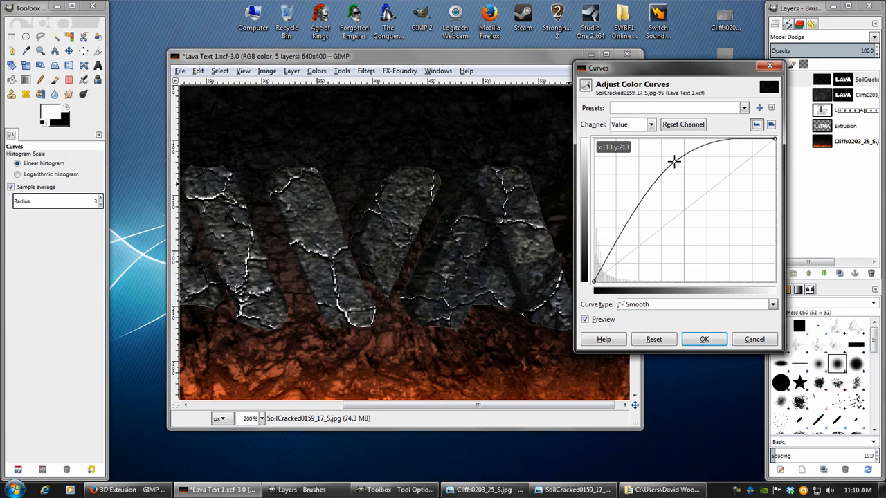
Step: Raise the Red curve at about x 97, y 181, pull the Blue curve down, and apply the Curves adjustment
{"action": "left_click", "coordinate": [649, 125]}
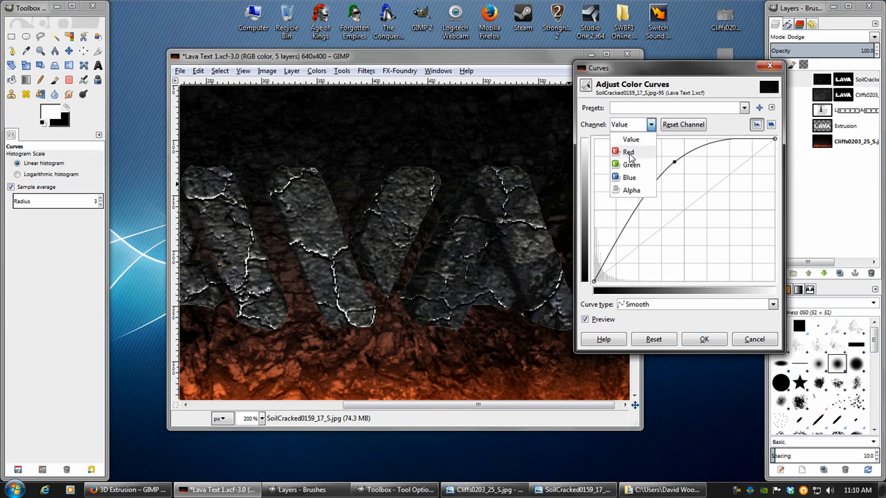
{"action": "left_click", "coordinate": [630, 154]}
{"action": "left_click_drag", "start_coordinate": [678, 209], "coordinate": [663, 179]}
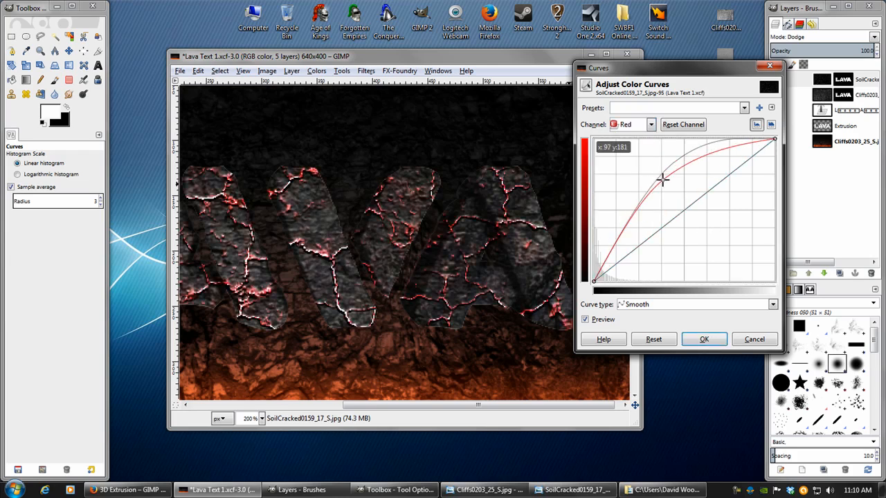
{"action": "left_click", "coordinate": [650, 124]}
{"action": "left_click", "coordinate": [631, 180]}
{"action": "left_click_drag", "start_coordinate": [678, 215], "coordinate": [727, 250]}
{"action": "left_click_drag", "start_coordinate": [738, 267], "coordinate": [734, 265]}
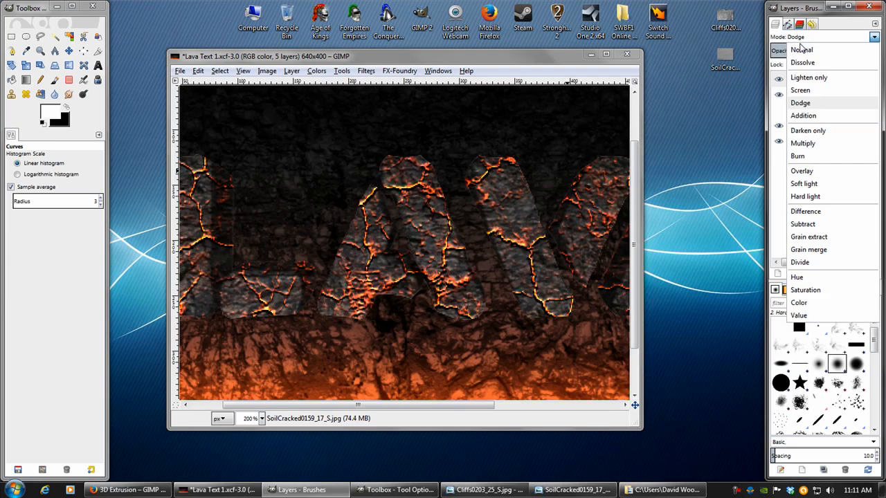
Step: Try Normal mode on the recolored cracked soil layer, switch it to Screen, and duplicate the layer
{"action": "left_click", "coordinate": [794, 50]}
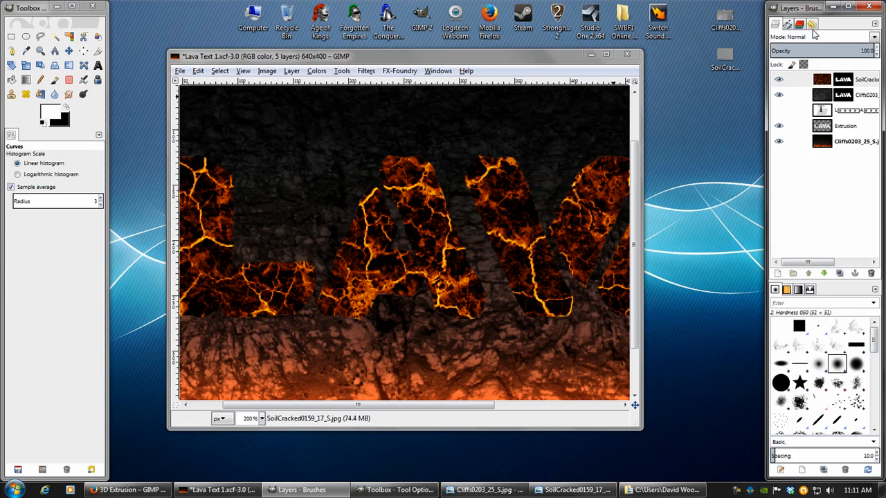
{"action": "left_click", "coordinate": [813, 38]}
{"action": "left_click", "coordinate": [810, 94]}
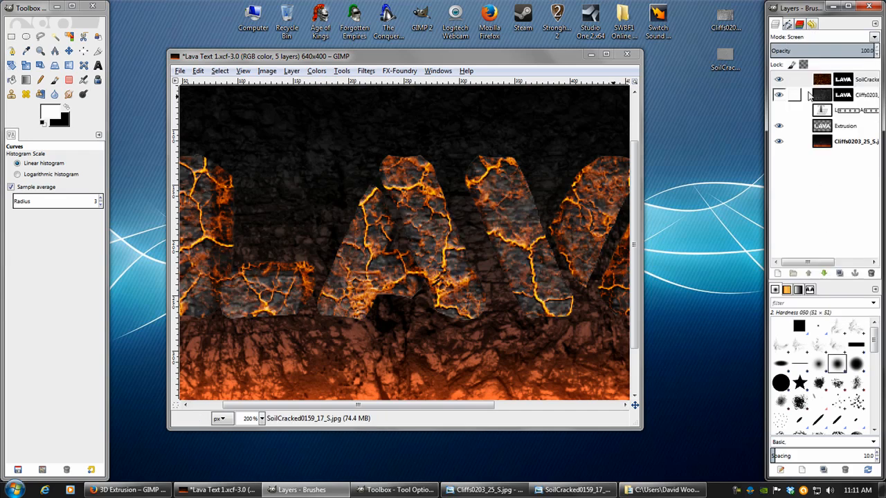
{"action": "left_click", "coordinate": [839, 274]}
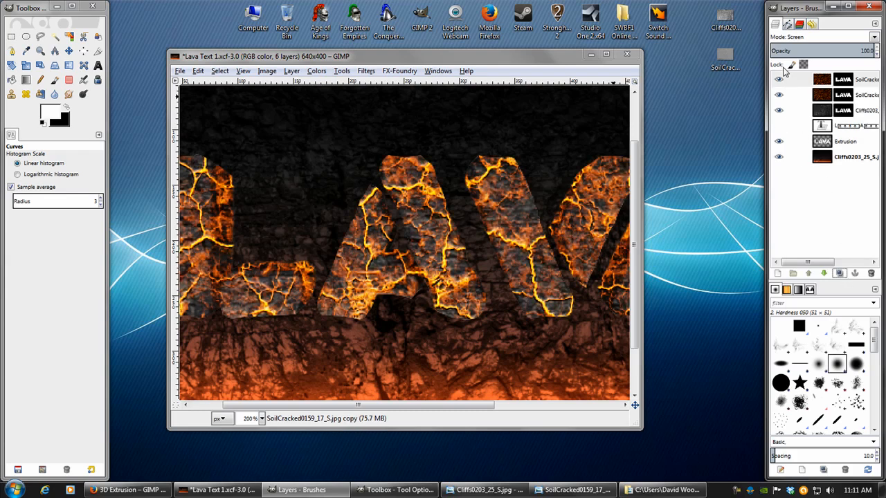
Step: Set the original cracked soil layer's opacity to 32.4 with the duplicate hidden, and show the duplicate in Dodge mode
{"action": "left_click", "coordinate": [778, 80]}
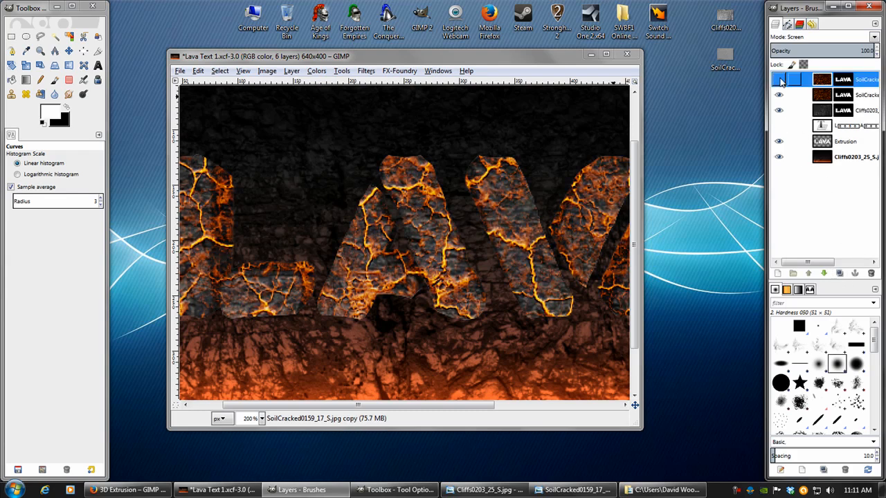
{"action": "left_click", "coordinate": [825, 96]}
{"action": "left_click_drag", "start_coordinate": [822, 48], "coordinate": [803, 49]}
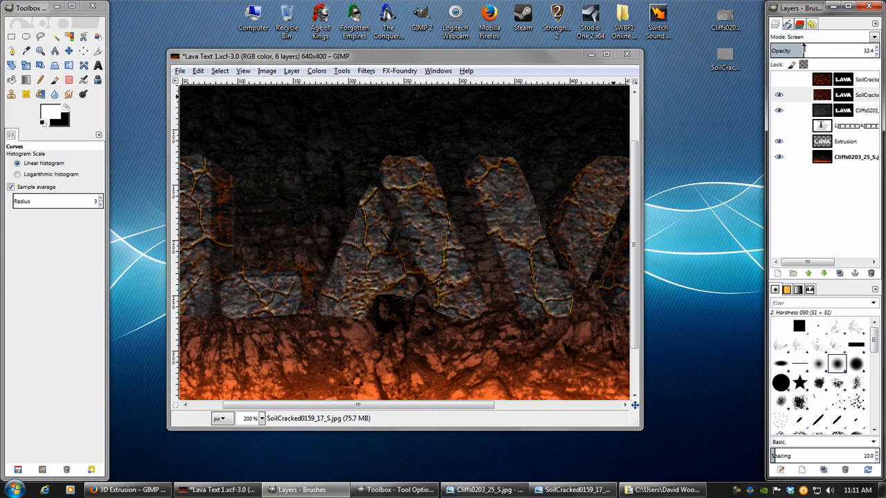
{"action": "left_click", "coordinate": [779, 80]}
{"action": "left_click", "coordinate": [825, 79]}
{"action": "left_click", "coordinate": [805, 38]}
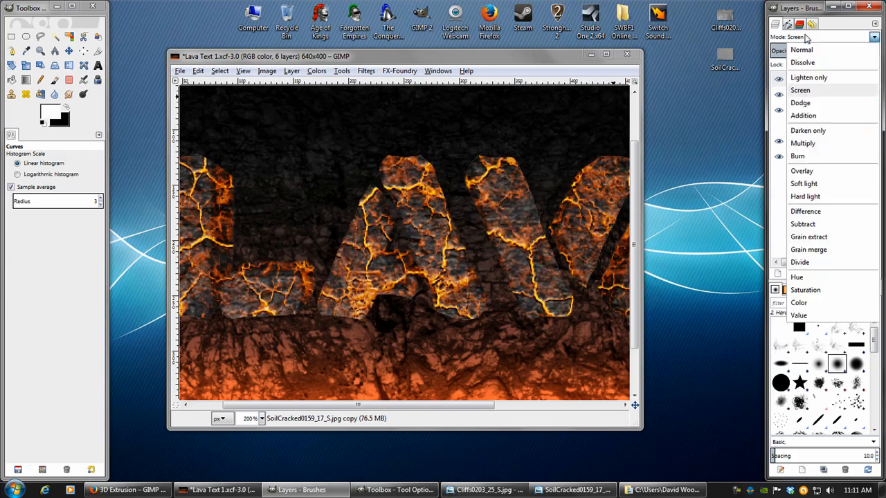
{"action": "left_click", "coordinate": [808, 103]}
Step: Compare the lettering with the Screen-mode cracked soil layer hidden and shown, and set that layer's opacity to 16
{"action": "left_click", "coordinate": [779, 96]}
{"action": "left_click", "coordinate": [778, 95]}
{"action": "left_click", "coordinate": [778, 96]}
{"action": "left_click", "coordinate": [778, 95]}
{"action": "left_click", "coordinate": [823, 95]}
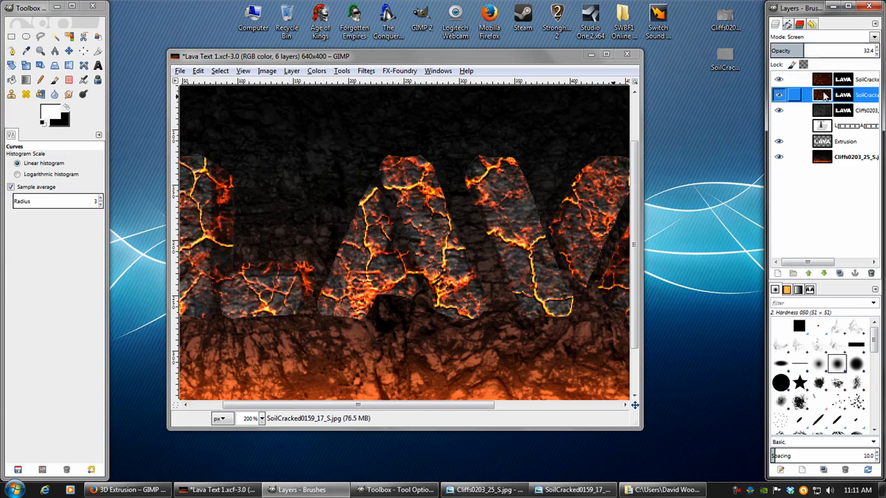
{"action": "mouse_move", "coordinate": [801, 50]}
{"action": "left_mouse_down"}
{"action": "mouse_move", "coordinate": [773, 51]}
{"action": "mouse_move", "coordinate": [787, 51]}
{"action": "left_mouse_up"}
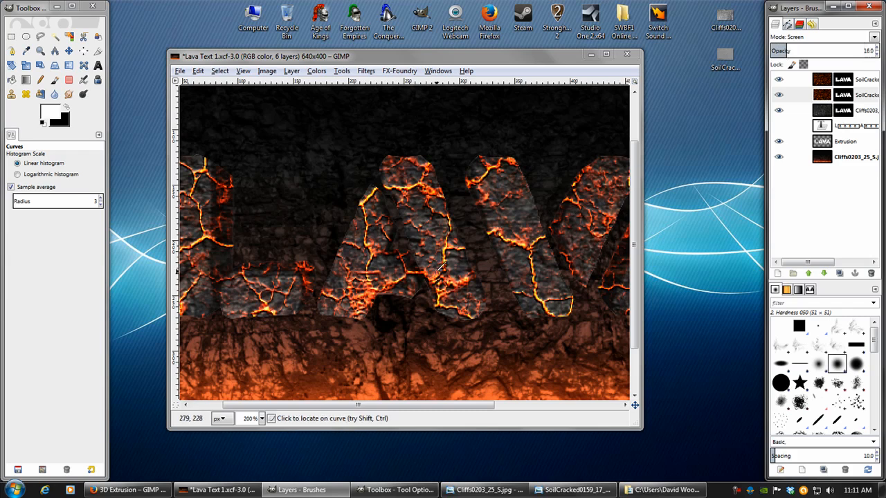
Step: Examine how each of the two cracked soil layers affects the lettering by hiding and showing them
{"action": "left_click_drag", "start_coordinate": [437, 266], "coordinate": [502, 265]}
{"action": "left_click", "coordinate": [778, 79]}
{"action": "left_click", "coordinate": [779, 95]}
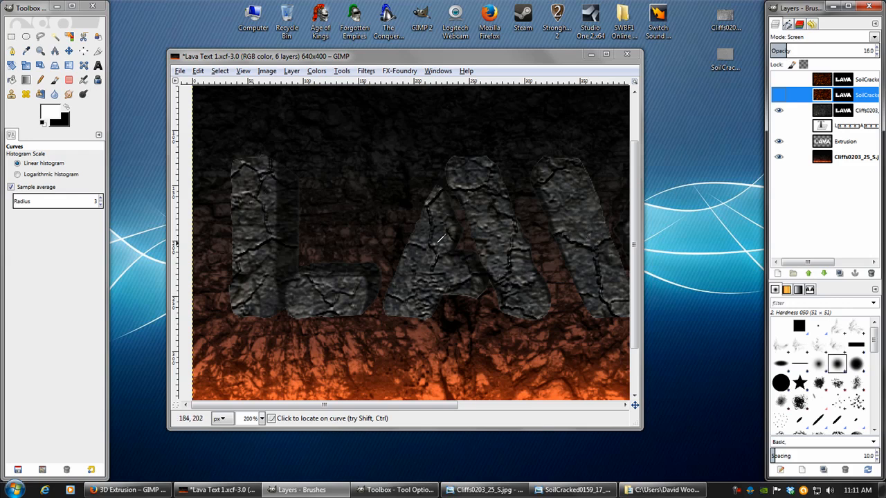
{"action": "left_click", "coordinate": [779, 80]}
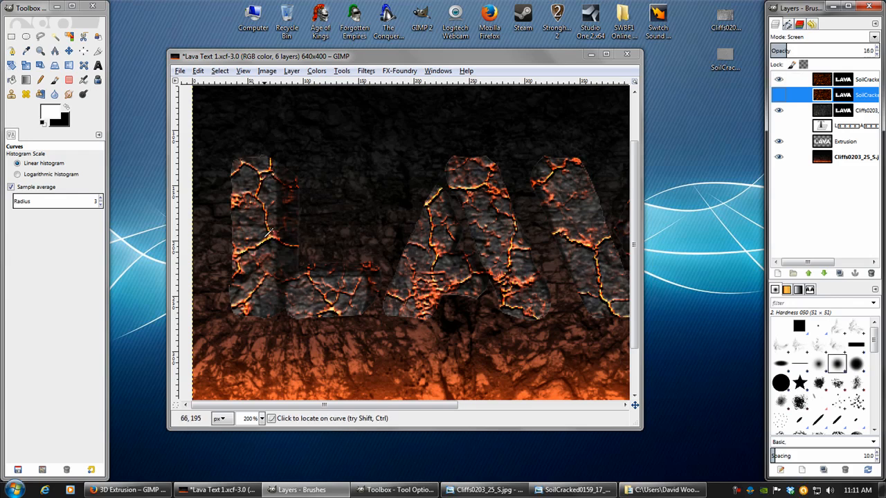
{"action": "left_click", "coordinate": [779, 94]}
{"action": "left_click", "coordinate": [778, 79]}
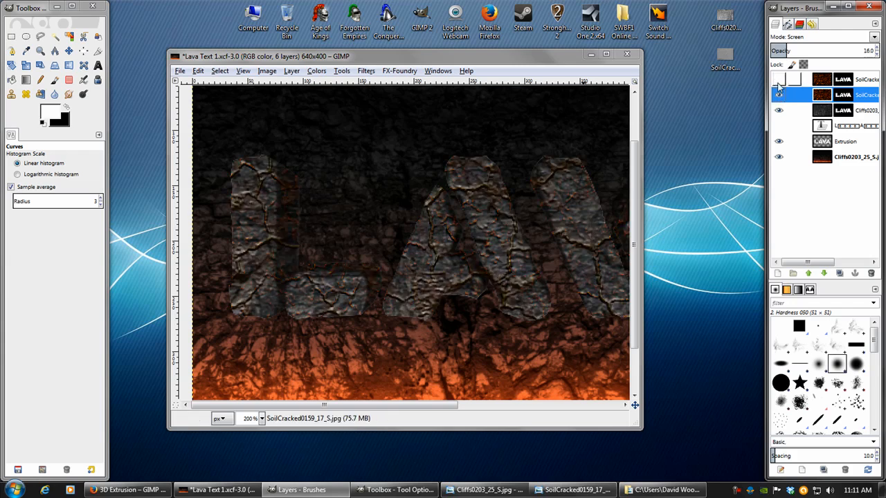
{"action": "left_click", "coordinate": [779, 95]}
{"action": "left_click", "coordinate": [779, 94]}
{"action": "left_click", "coordinate": [779, 79]}
{"action": "left_click", "coordinate": [778, 95]}
{"action": "left_click", "coordinate": [778, 94]}
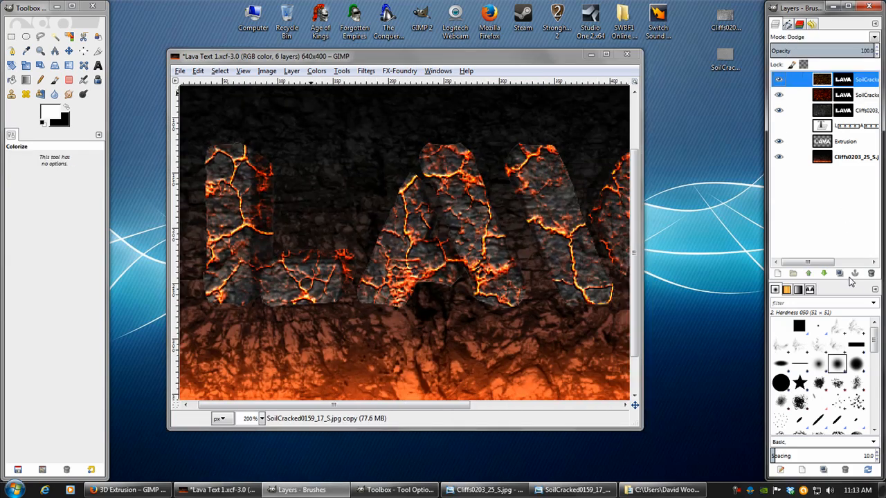
Step: Duplicate the top Dodge-mode cracked soil layer and give the copy a 5.0 px Gaussian Blur and a hue of -15
{"action": "left_click", "coordinate": [838, 273]}
{"action": "left_click_drag", "start_coordinate": [564, 199], "coordinate": [428, 178]}
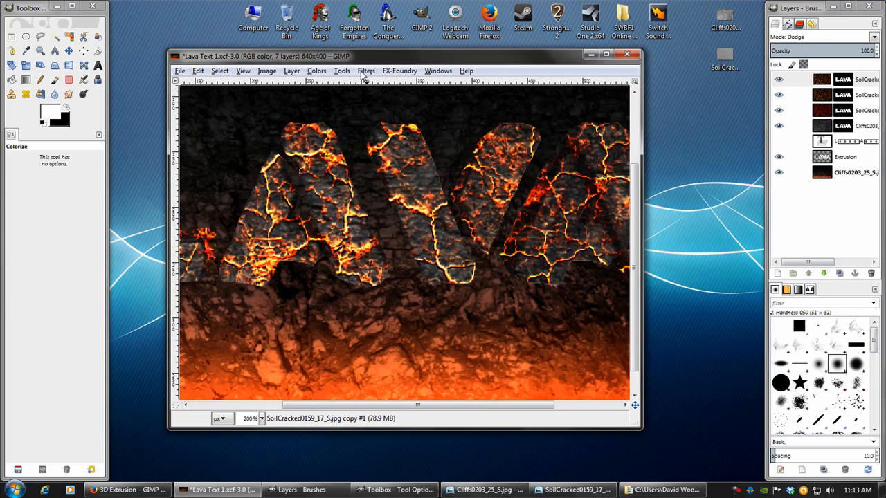
{"action": "left_click", "coordinate": [366, 71]}
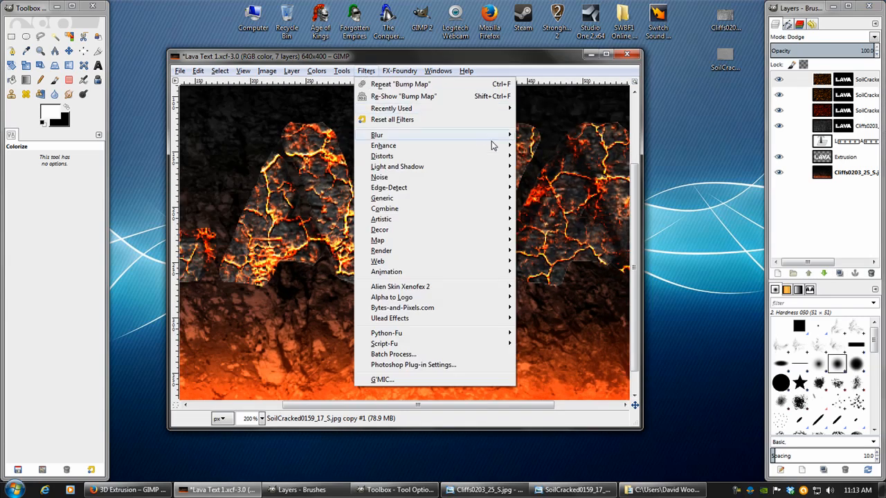
{"action": "mouse_move", "coordinate": [485, 135]}
{"action": "left_click", "coordinate": [540, 158]}
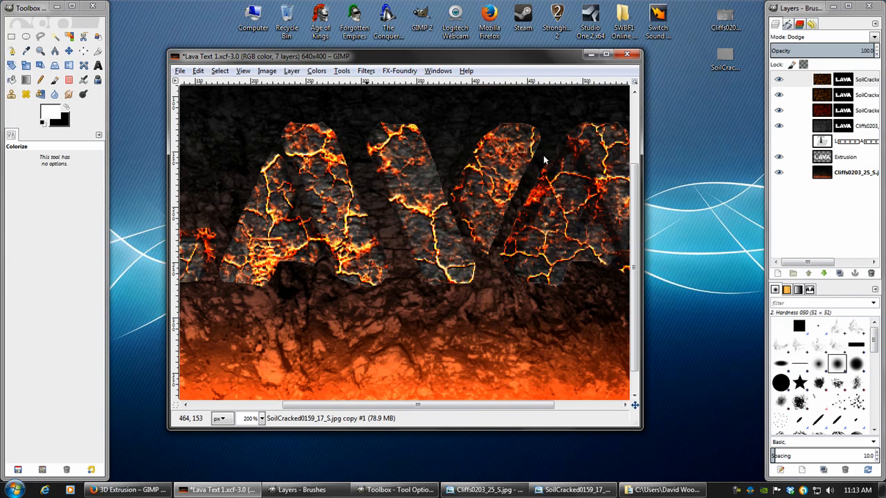
{"action": "left_click_drag", "start_coordinate": [438, 220], "coordinate": [406, 196]}
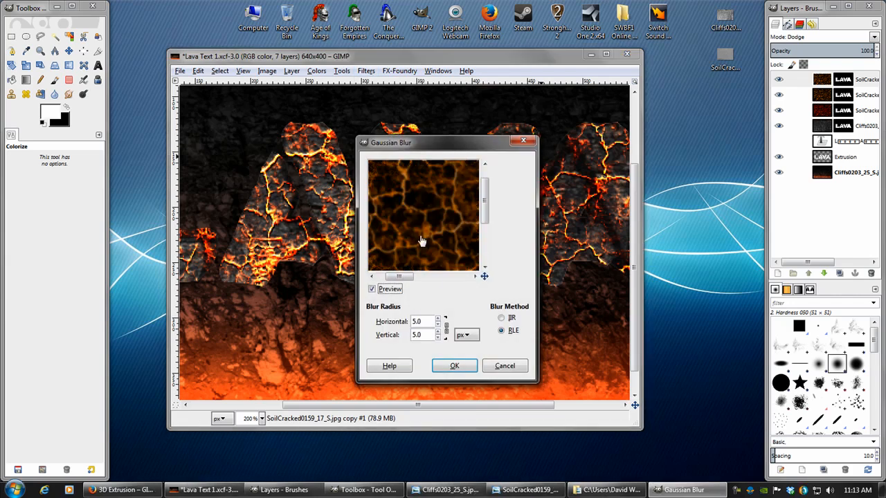
{"action": "left_click", "coordinate": [456, 366]}
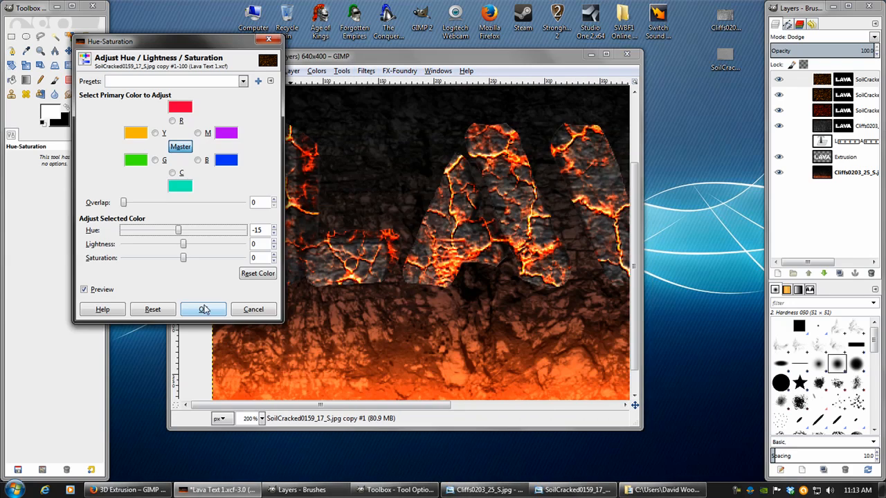
{"action": "left_click", "coordinate": [204, 310]}
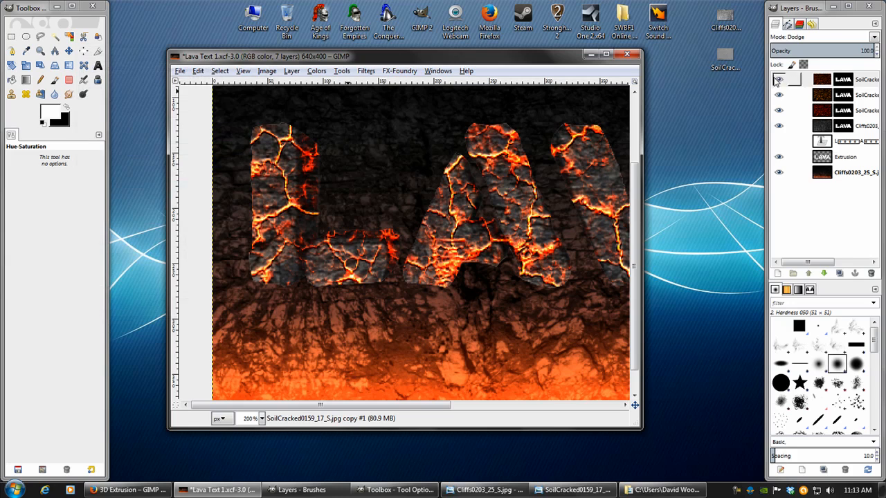
Step: Compare the lettering with the blurred copy hidden and shown, and examine the lava cracks at 200% zoom
{"action": "left_click", "coordinate": [779, 79]}
{"action": "left_click", "coordinate": [778, 79]}
{"action": "left_click", "coordinate": [777, 79]}
{"action": "left_click", "coordinate": [776, 79]}
{"action": "left_click", "coordinate": [776, 80]}
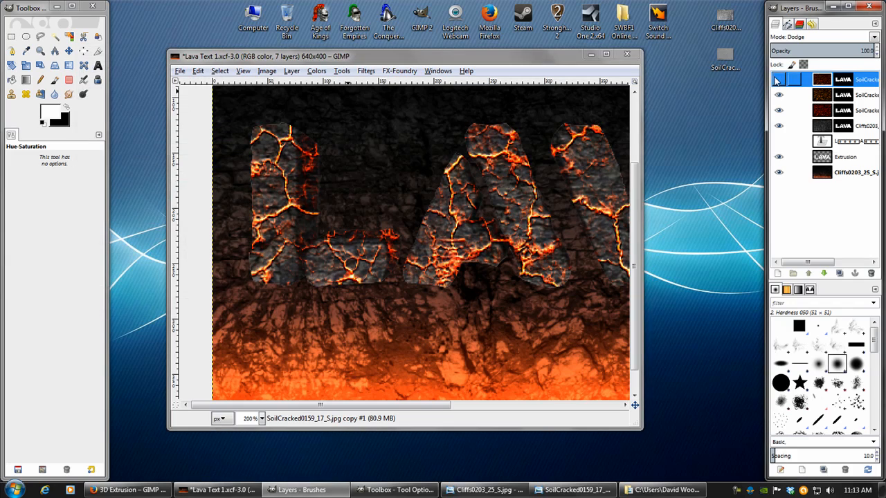
{"action": "left_click", "coordinate": [777, 80]}
{"action": "left_click", "coordinate": [778, 80]}
{"action": "left_click", "coordinate": [777, 79]}
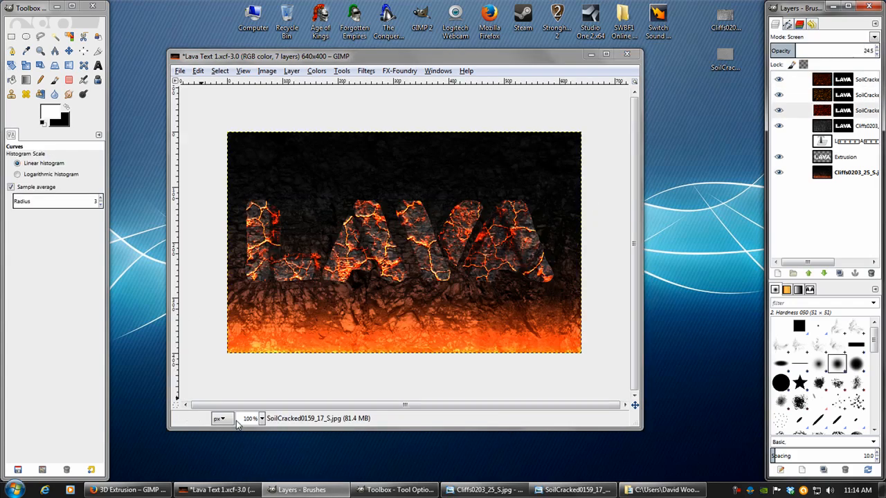
{"action": "key", "text": "2"}
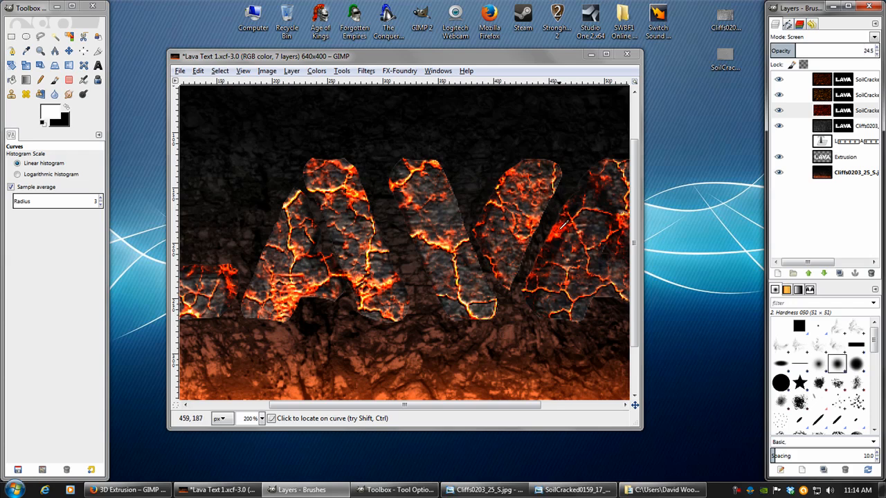
{"action": "left_click_drag", "start_coordinate": [347, 295], "coordinate": [493, 302]}
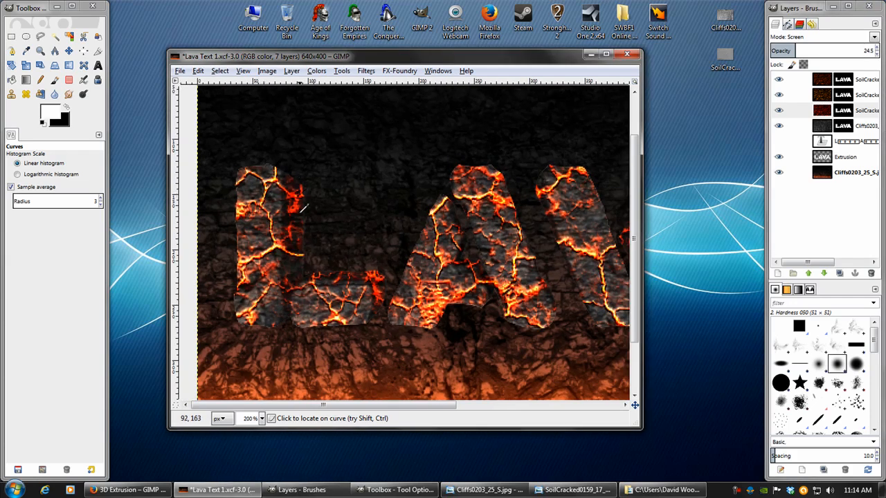
Step: Move the original LAVA text layer to the top of the layer stack, make it visible, duplicate it and hide the upper copy
{"action": "left_click_drag", "start_coordinate": [385, 258], "coordinate": [343, 227]}
{"action": "key", "text": "1"}
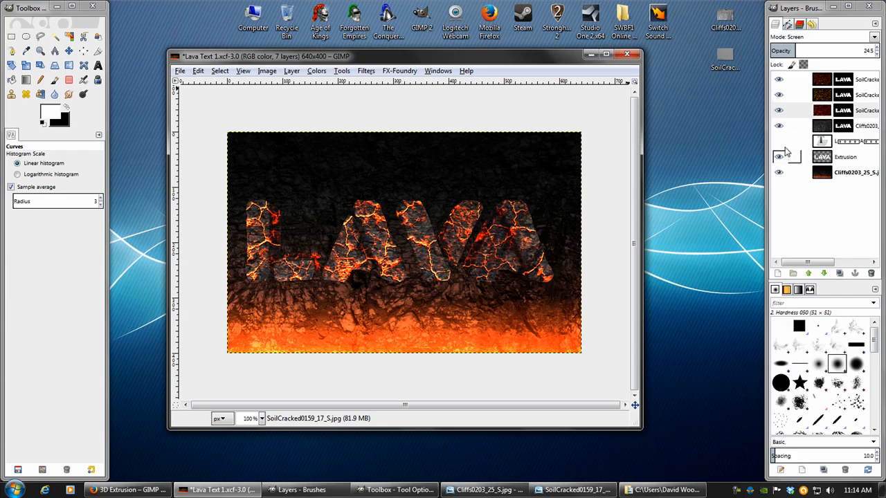
{"action": "left_click", "coordinate": [821, 142]}
{"action": "left_click_drag", "start_coordinate": [821, 143], "coordinate": [825, 78]}
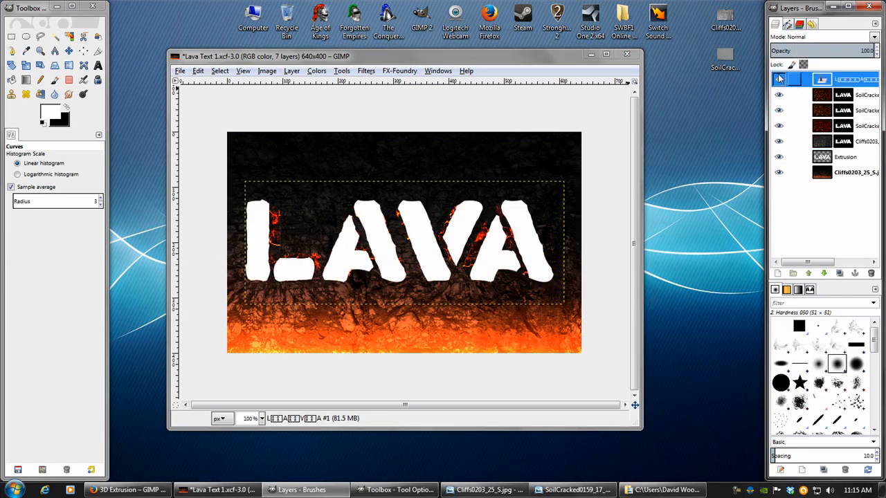
{"action": "left_click", "coordinate": [840, 276]}
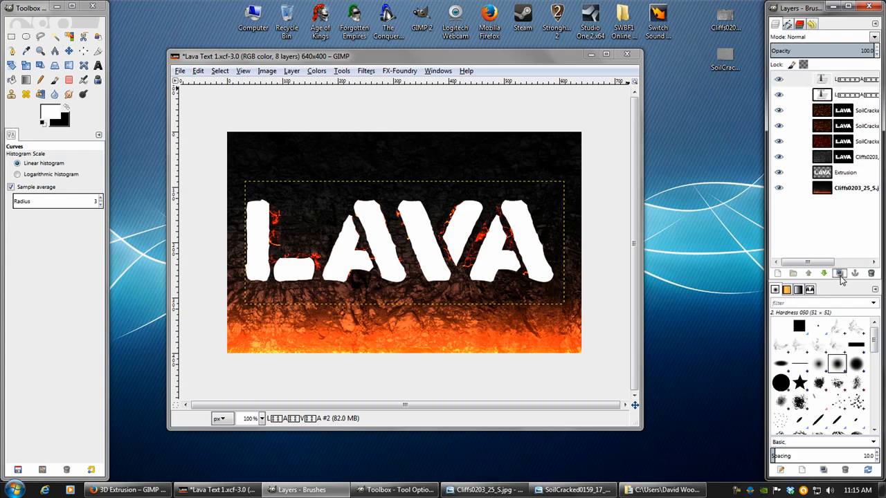
{"action": "left_click", "coordinate": [779, 80]}
Step: Add a black-filled layer directly below the visible white LAVA text layer and merge the text down onto it
{"action": "left_click", "coordinate": [824, 113]}
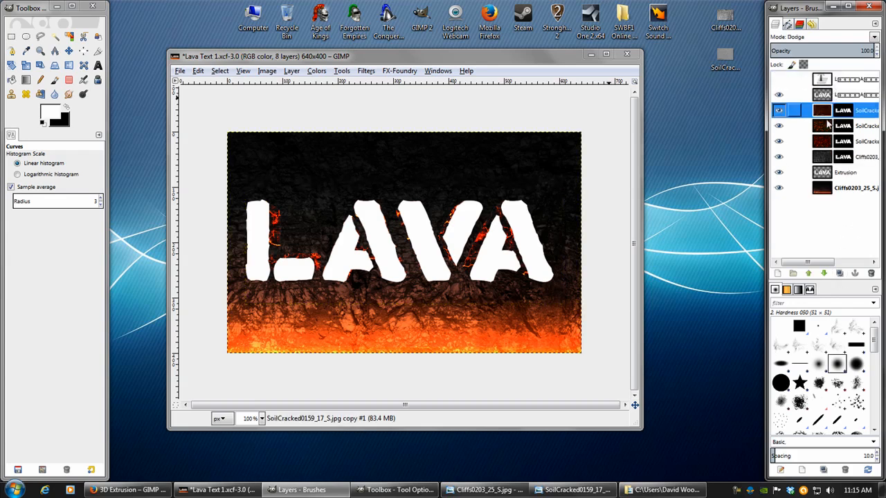
{"action": "left_click", "coordinate": [776, 273]}
{"action": "left_click", "coordinate": [82, 136]}
{"action": "left_click", "coordinate": [97, 188]}
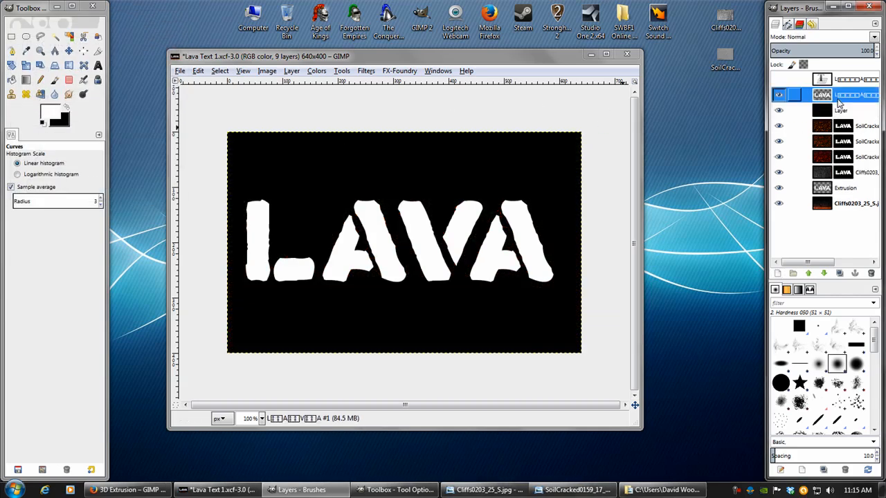
{"action": "right_click", "coordinate": [840, 102]}
{"action": "left_click", "coordinate": [770, 175]}
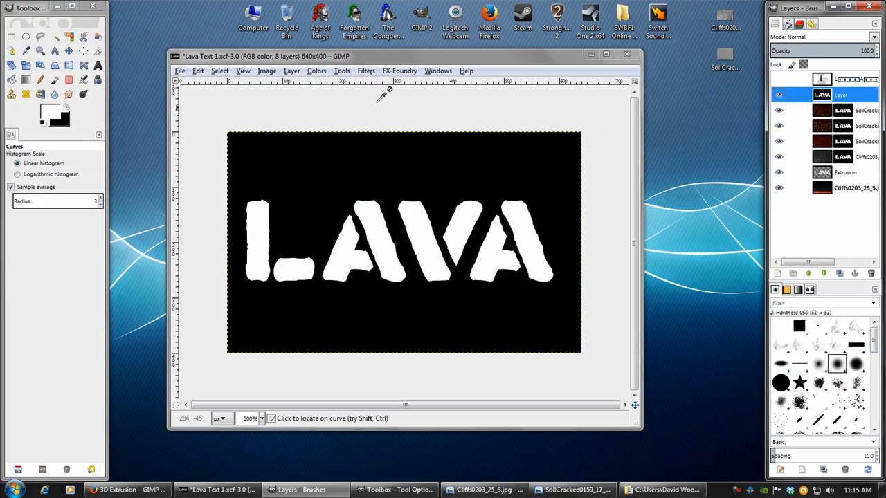
Step: Soften the merged white-on-black lettering with a Gaussian Blur
{"action": "left_click", "coordinate": [366, 71]}
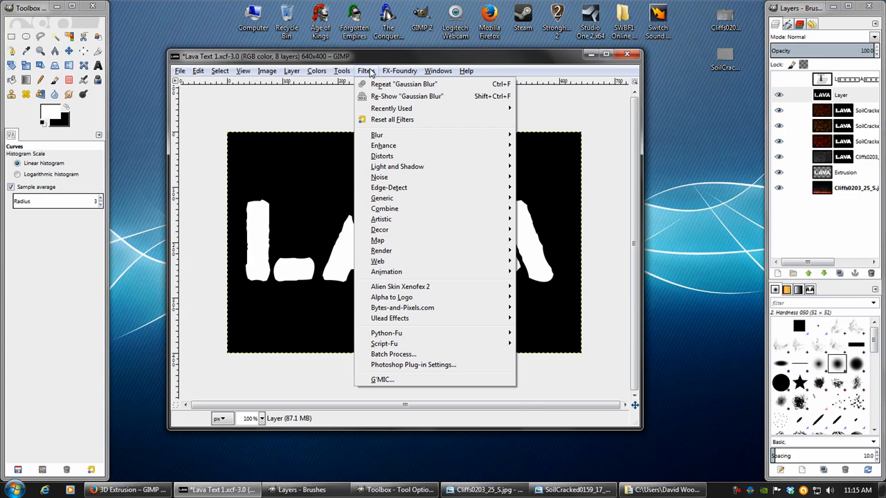
{"action": "left_click", "coordinate": [407, 96]}
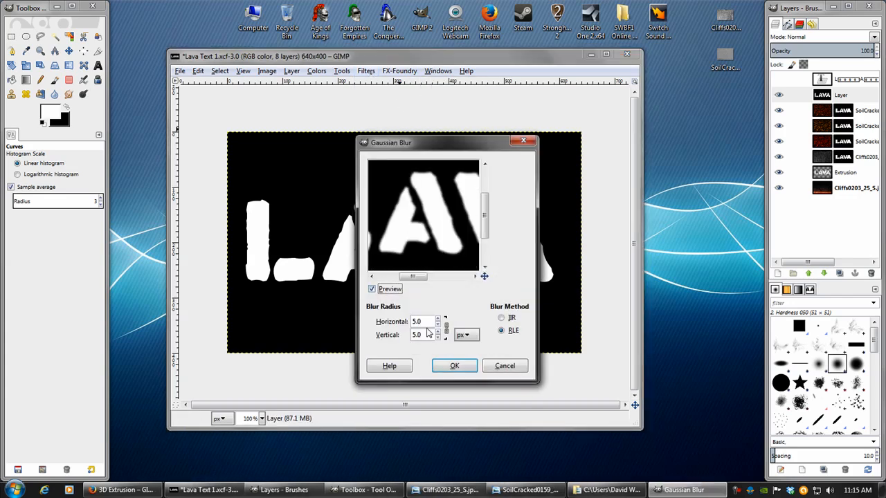
{"action": "scroll", "coordinate": [428, 321], "scroll_direction": "up", "scroll_amount": 5}
{"action": "scroll", "coordinate": [427, 321], "scroll_direction": "down", "scroll_amount": 2}
{"action": "scroll", "coordinate": [428, 322], "scroll_direction": "up", "scroll_amount": 3}
{"action": "left_click", "coordinate": [457, 365]}
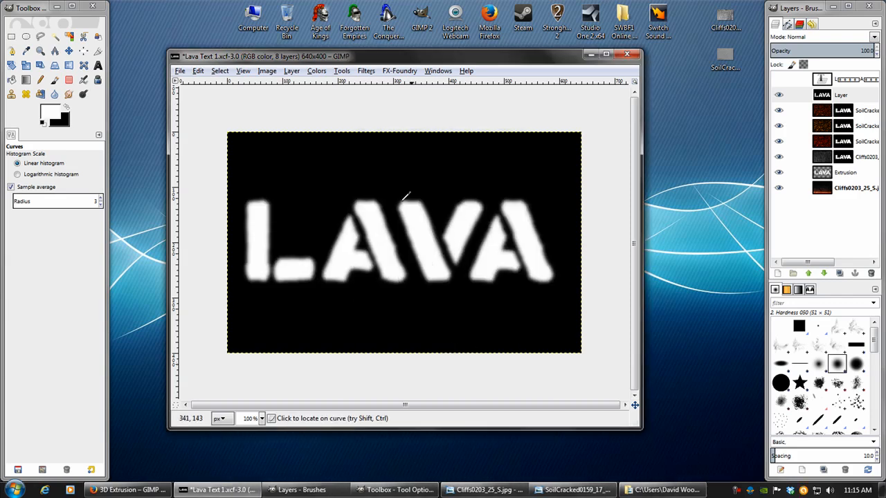
Step: Fade the upper part of the blurred lettering with a linear black FG to Transparent gradient from the letters' tops to their bases
{"action": "left_click", "coordinate": [40, 80]}
{"action": "left_click", "coordinate": [26, 79]}
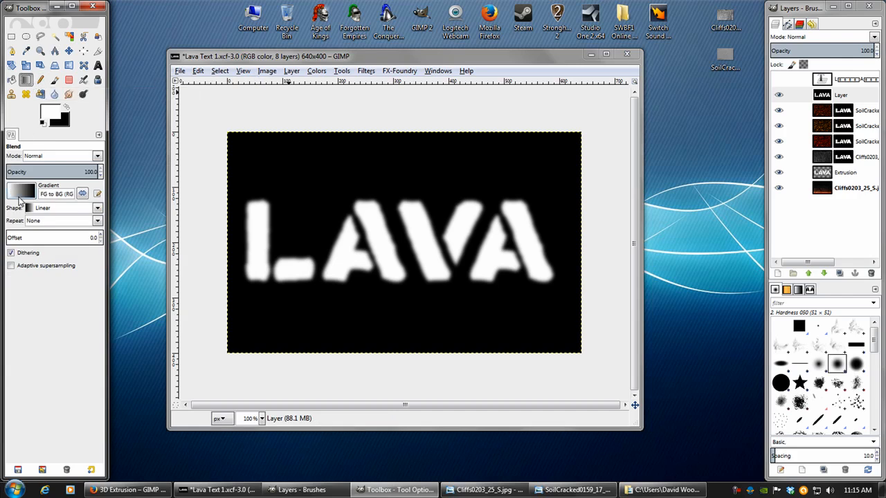
{"action": "left_click", "coordinate": [18, 197]}
{"action": "left_click", "coordinate": [34, 278]}
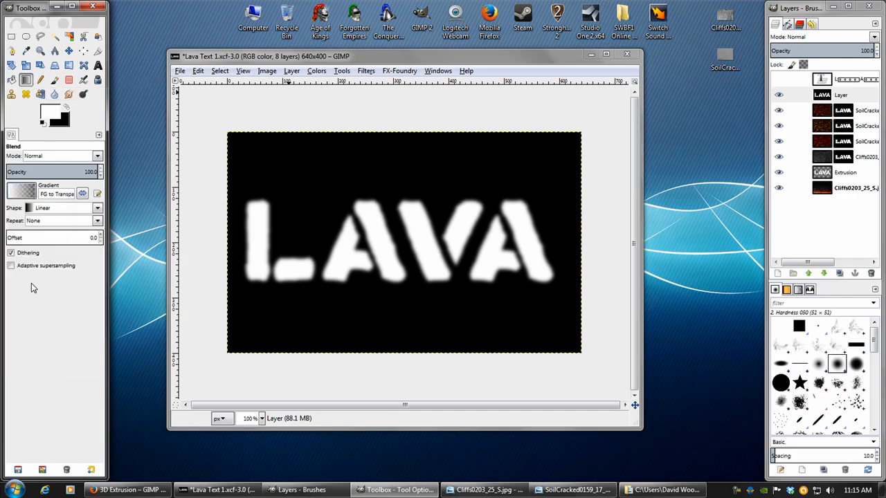
{"action": "left_click", "coordinate": [22, 192]}
{"action": "left_click", "coordinate": [87, 127]}
{"action": "left_click", "coordinate": [65, 109]}
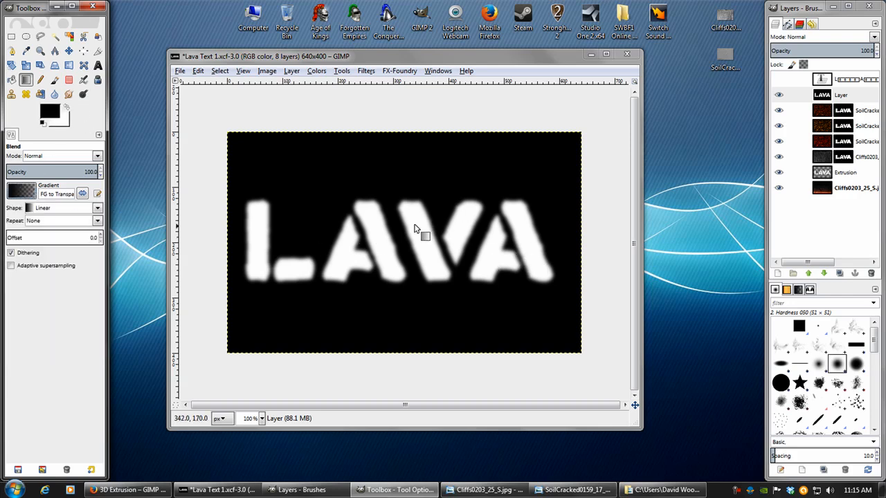
{"action": "left_click_drag", "start_coordinate": [416, 201], "coordinate": [425, 270]}
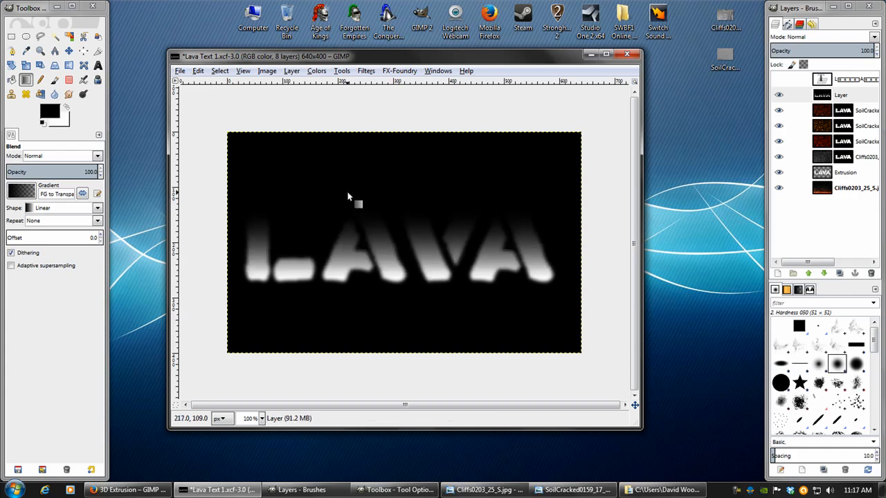
Step: Bump-map the faded lettering layer with itself using a linear map, azimuth 270 and elevation 8.50, and adjust the depth
{"action": "left_click", "coordinate": [362, 73]}
{"action": "mouse_move", "coordinate": [452, 111]}
{"action": "left_click", "coordinate": [545, 110]}
{"action": "left_click_drag", "start_coordinate": [454, 143], "coordinate": [603, 70]}
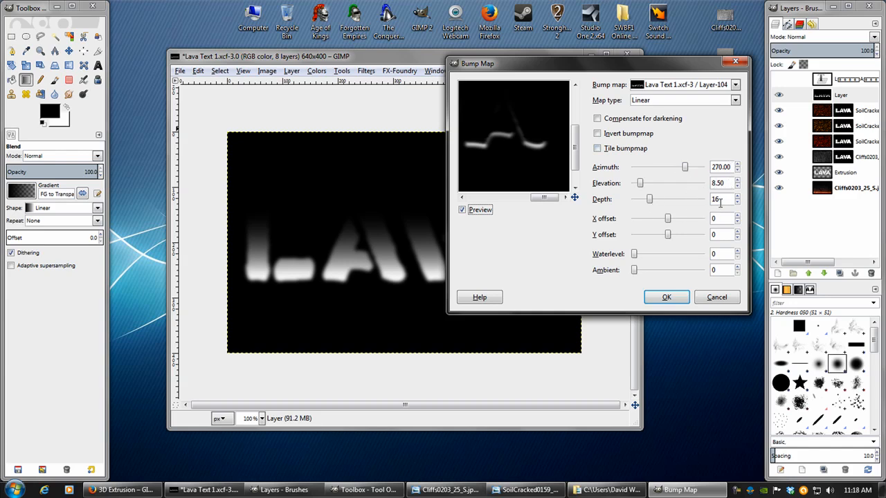
{"action": "scroll", "coordinate": [722, 201], "scroll_direction": "down", "scroll_amount": 2}
{"action": "mouse_move", "coordinate": [647, 199]}
{"action": "left_mouse_down"}
{"action": "mouse_move", "coordinate": [676, 201]}
{"action": "mouse_move", "coordinate": [655, 201]}
{"action": "left_mouse_up"}
{"action": "left_click_drag", "start_coordinate": [505, 129], "coordinate": [517, 145]}
{"action": "left_click", "coordinate": [666, 297]}
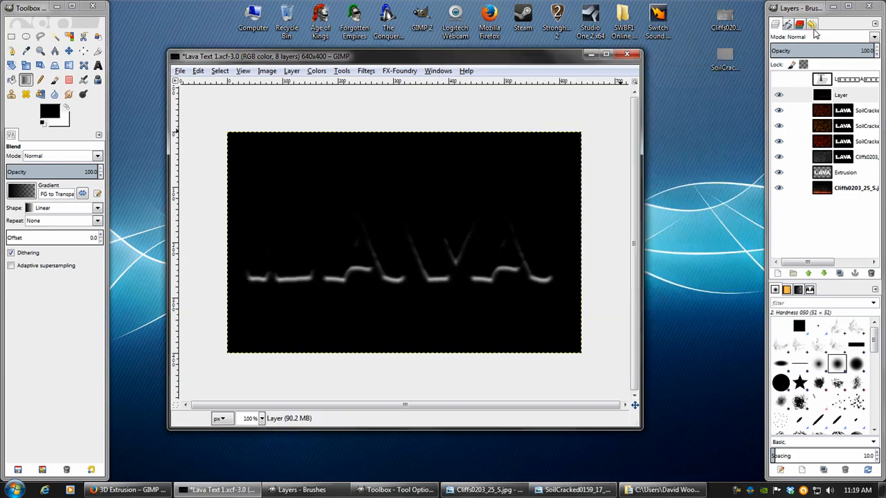
Step: Set the bump-mapped layer to Screen mode and inspect the highlights along the letters' lower edges up close
{"action": "left_click", "coordinate": [819, 39]}
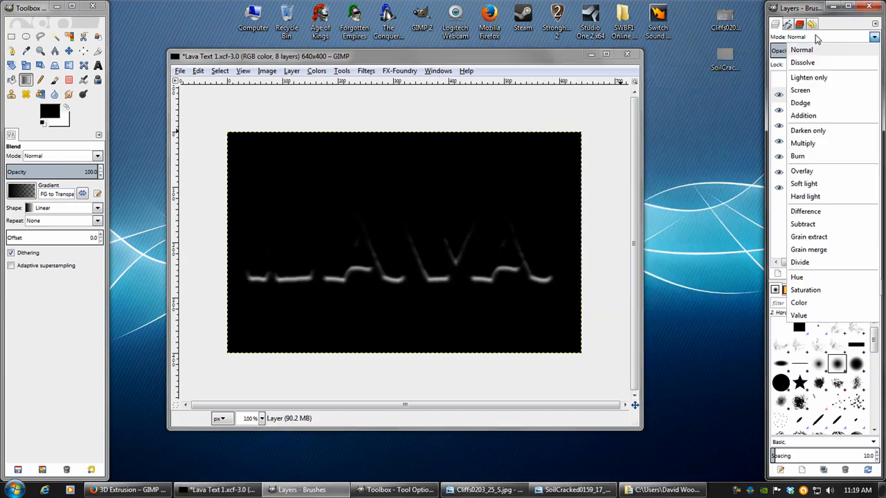
{"action": "left_click", "coordinate": [811, 92]}
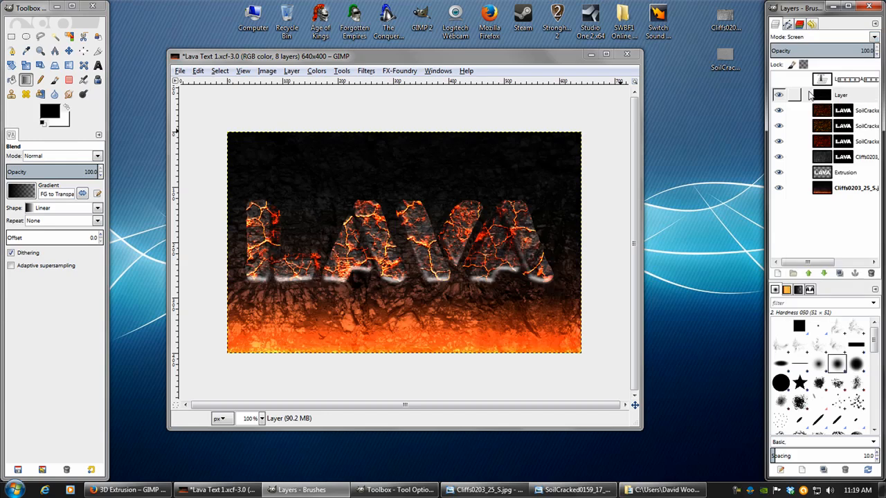
{"action": "scroll", "coordinate": [256, 418], "scroll_direction": "up", "scroll_amount": 2}
{"action": "left_click_drag", "start_coordinate": [385, 318], "coordinate": [362, 183]}
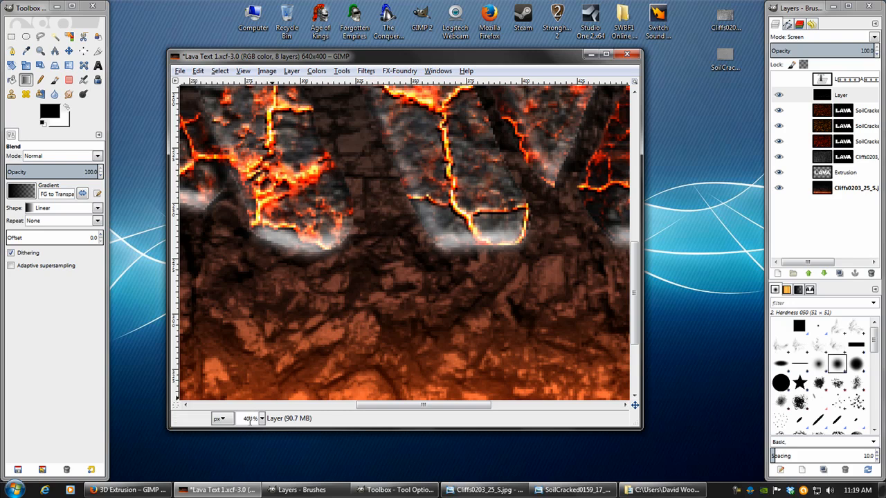
{"action": "scroll", "coordinate": [249, 419], "scroll_direction": "down", "scroll_amount": 2}
Step: Select the area outside the extruded letters from the Extrusion layer's alpha, with the highlight layer active
{"action": "right_click", "coordinate": [835, 172]}
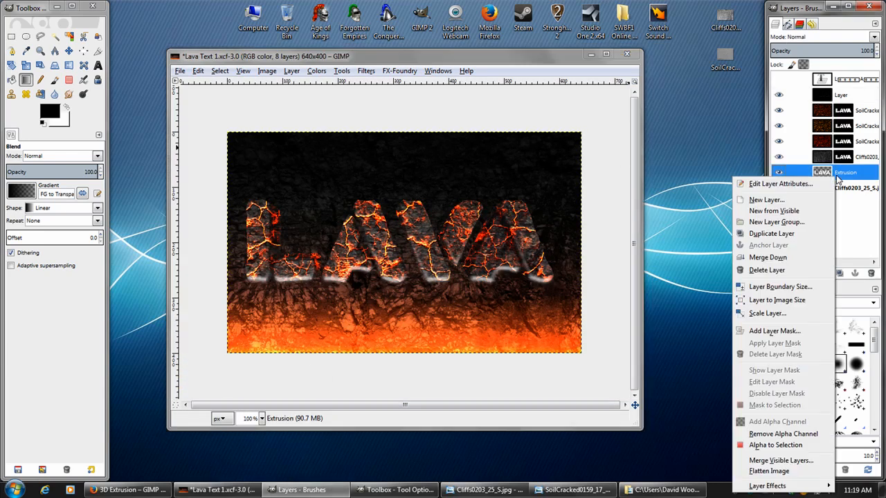
{"action": "left_click", "coordinate": [770, 445]}
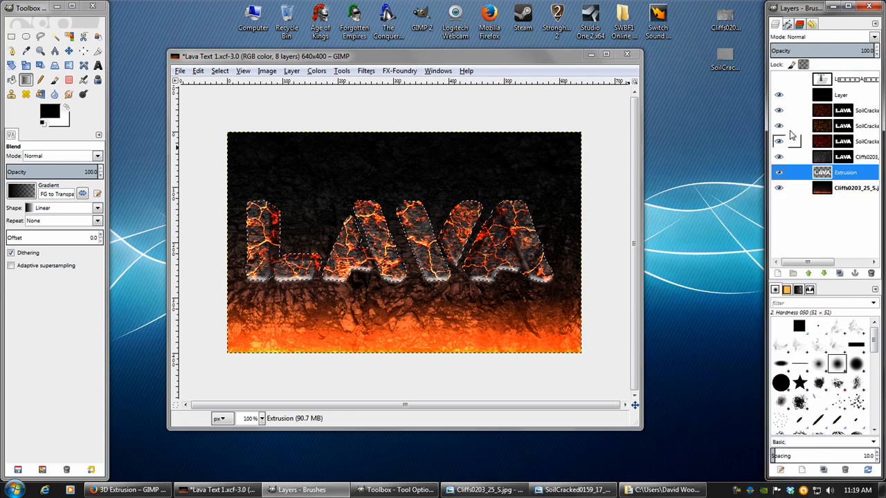
{"action": "left_click", "coordinate": [834, 94]}
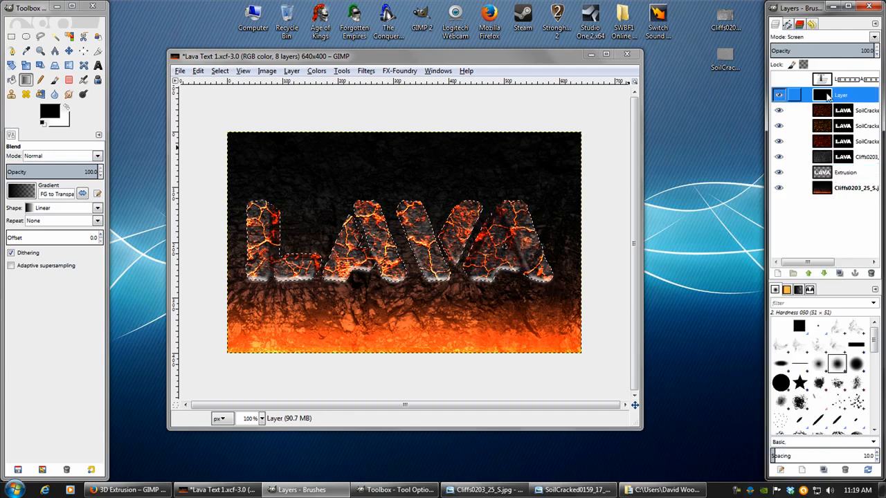
{"action": "right_click", "coordinate": [828, 99]}
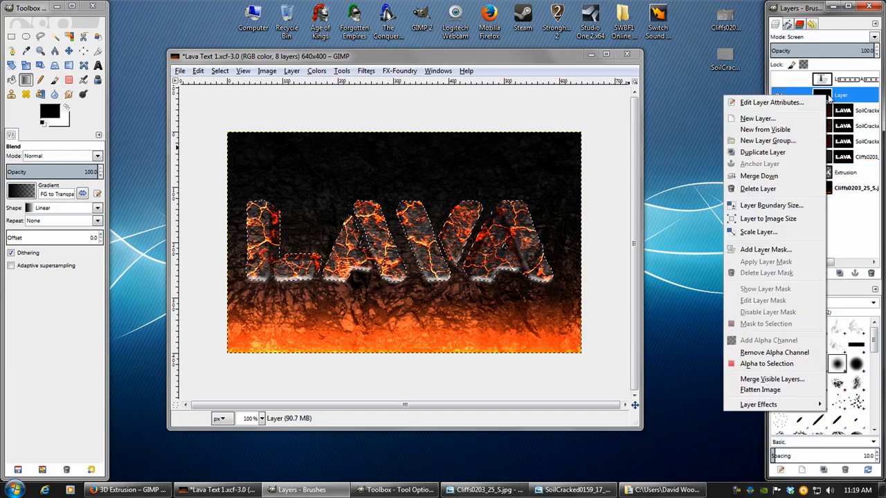
{"action": "left_click", "coordinate": [223, 78]}
{"action": "left_click", "coordinate": [220, 71]}
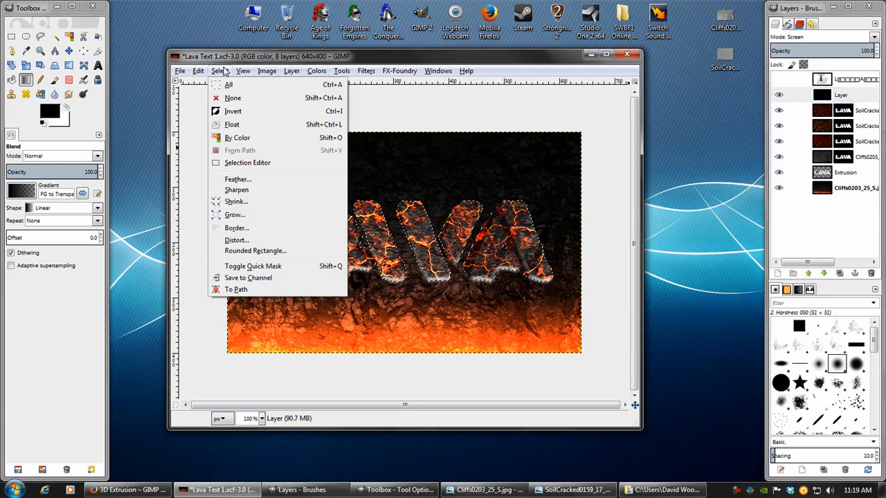
{"action": "left_click", "coordinate": [232, 112]}
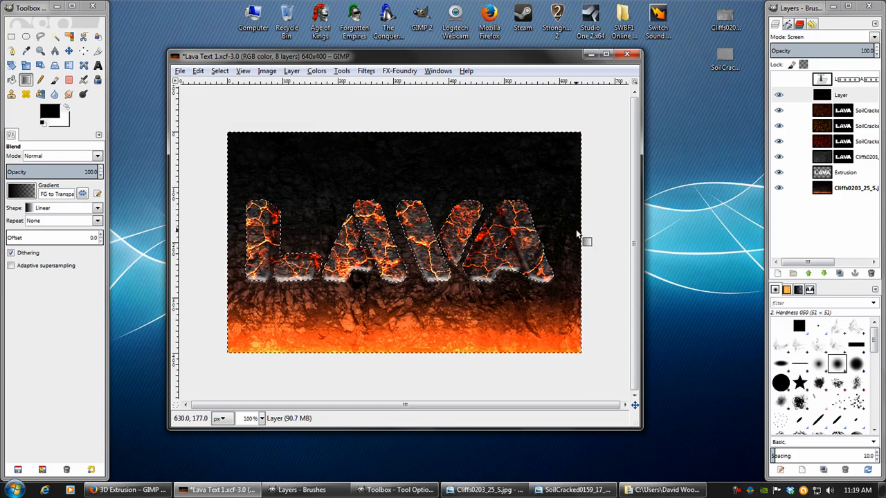
Step: Fill the selected area of the highlight layer with the black foreground color and clear the selection
{"action": "left_click", "coordinate": [199, 72]}
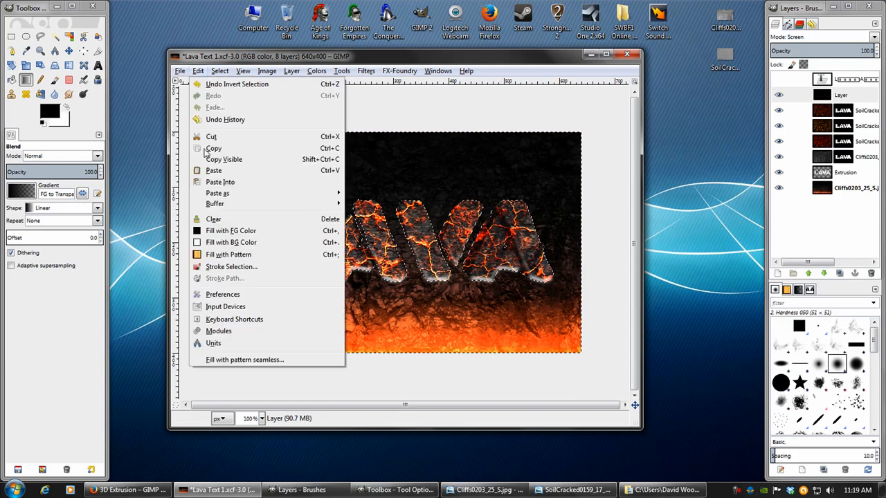
{"action": "left_click", "coordinate": [216, 232]}
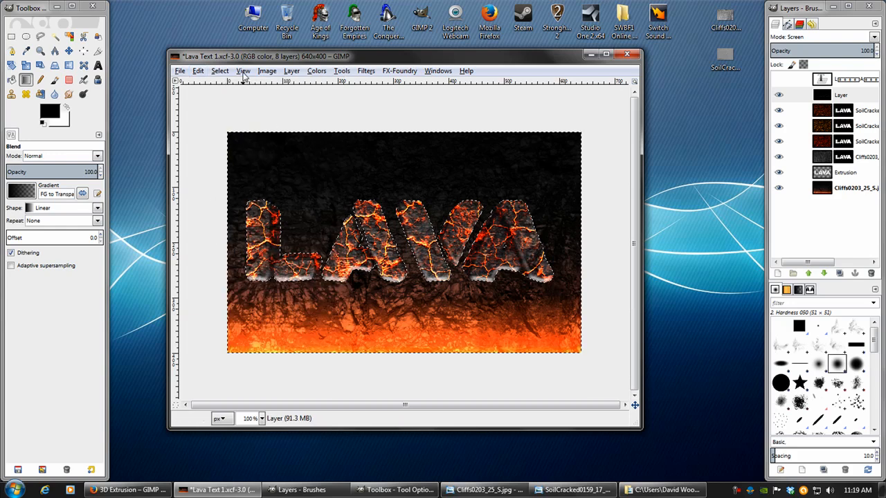
{"action": "left_click", "coordinate": [220, 70]}
{"action": "left_click", "coordinate": [234, 97]}
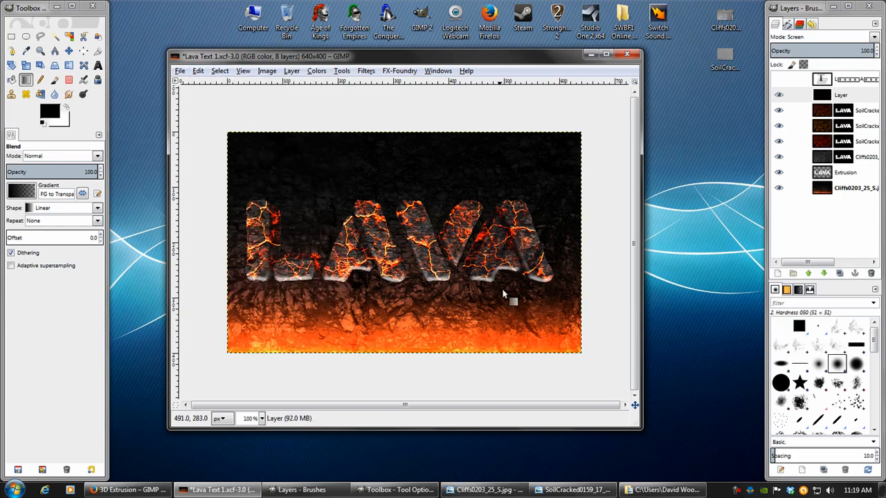
Step: Set the highlight layer to Dodge mode and colorize it with hue 45 and saturation 100
{"action": "left_click", "coordinate": [824, 37]}
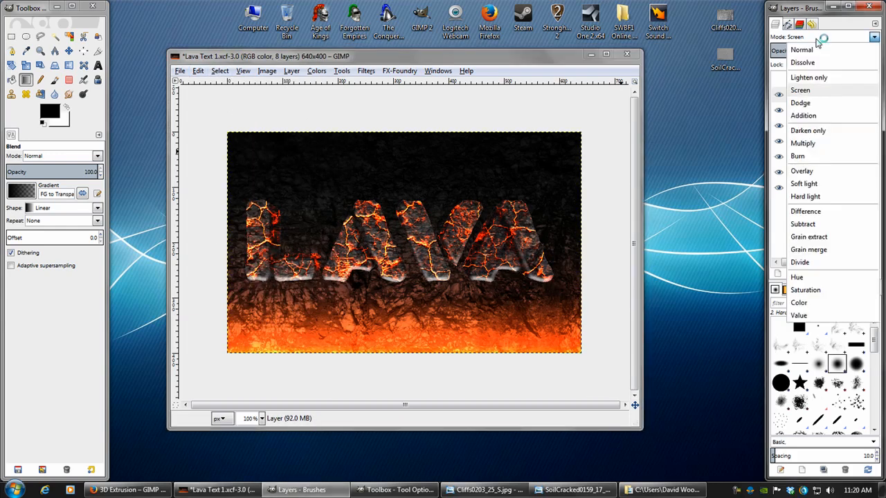
{"action": "left_click", "coordinate": [815, 104]}
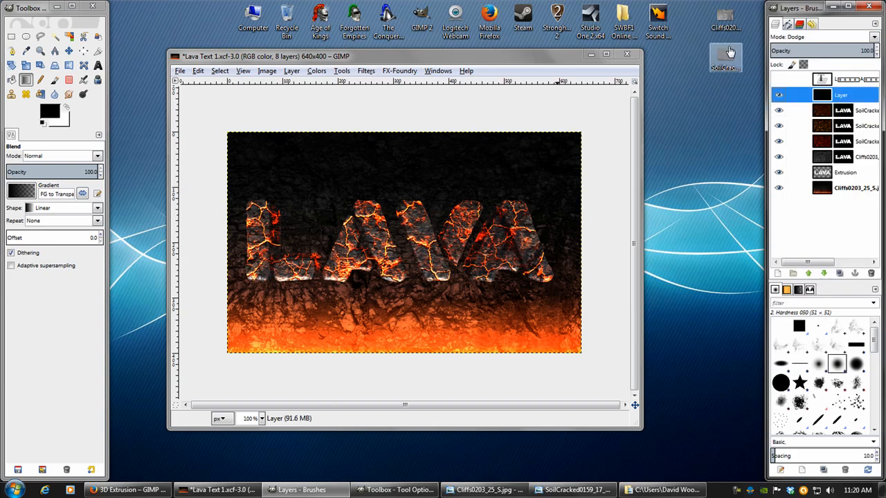
{"action": "left_click", "coordinate": [321, 71]}
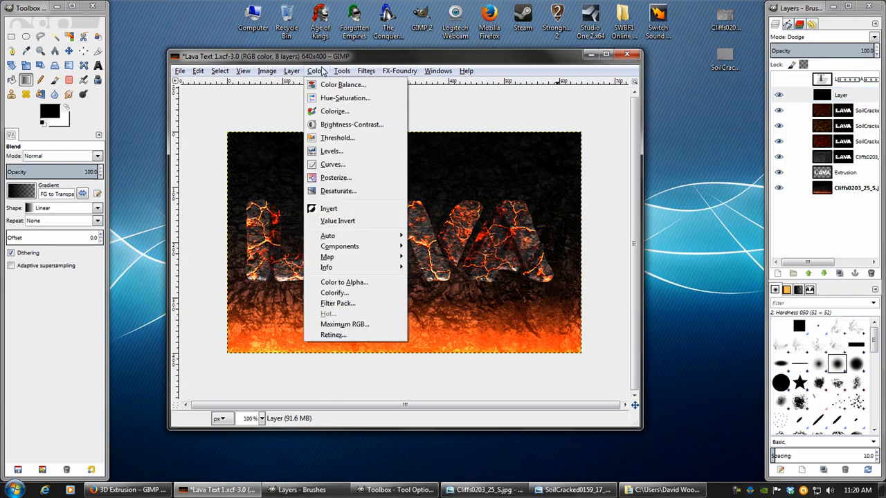
{"action": "left_click", "coordinate": [330, 112]}
{"action": "left_click", "coordinate": [112, 107]}
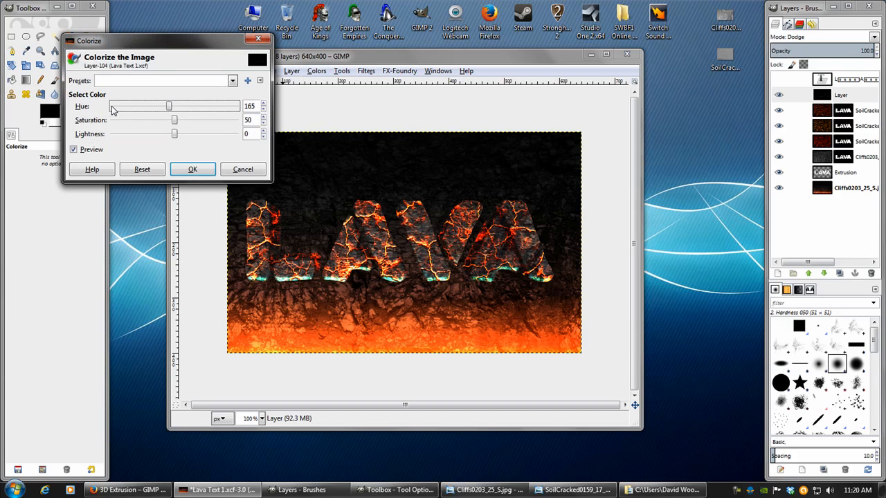
{"action": "left_click", "coordinate": [114, 107]}
{"action": "left_click", "coordinate": [114, 107]}
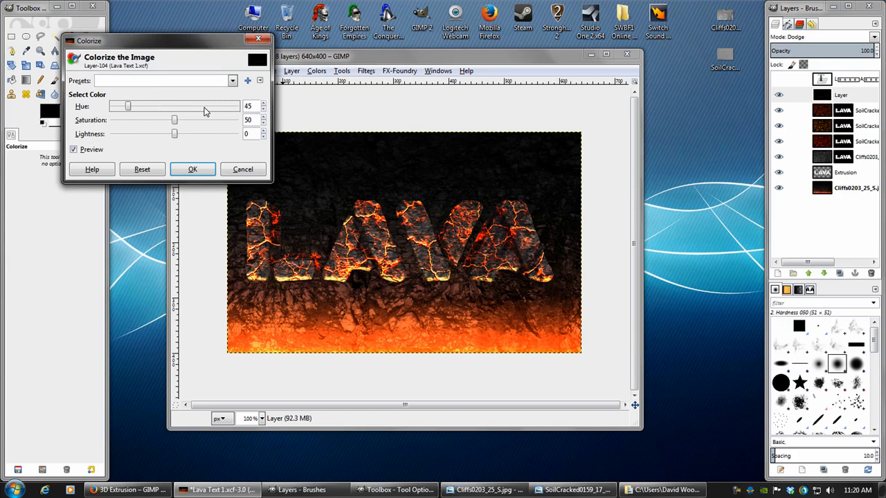
{"action": "left_click", "coordinate": [230, 121]}
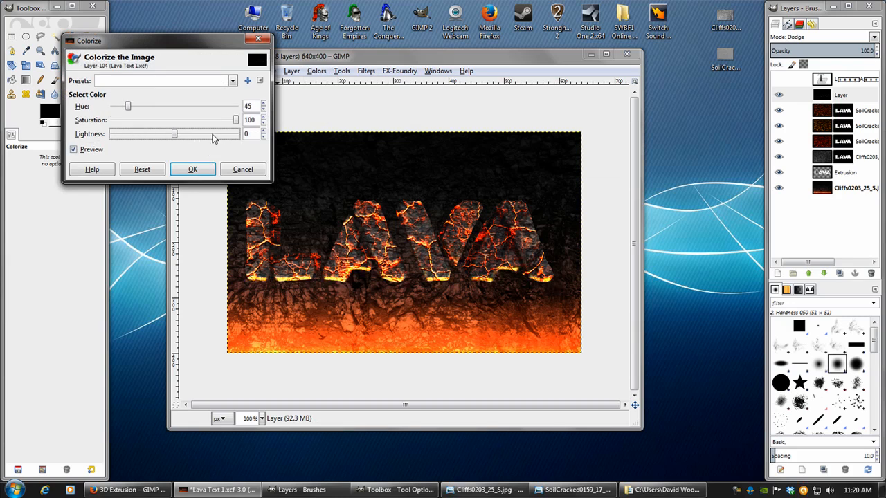
{"action": "left_click", "coordinate": [192, 169]}
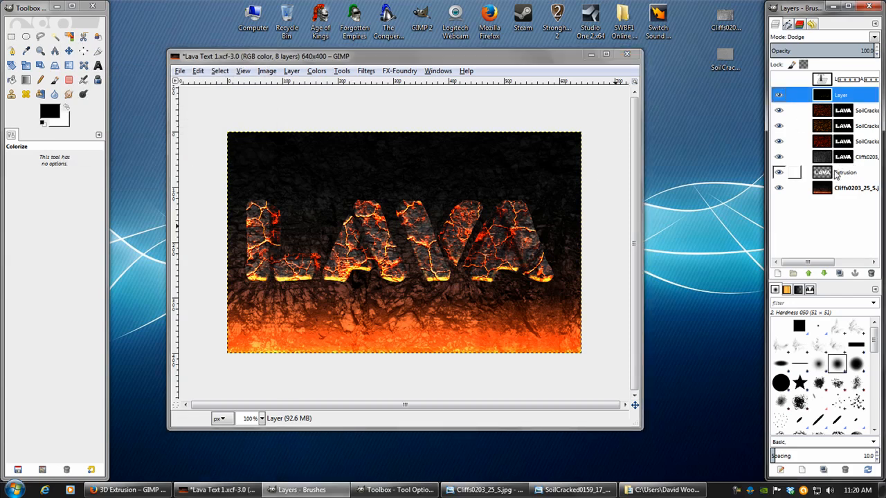
Step: Colorize the Extrusion layer with hue 24 and saturation 100, previewing the tint on the letters' sides
{"action": "left_click", "coordinate": [828, 177]}
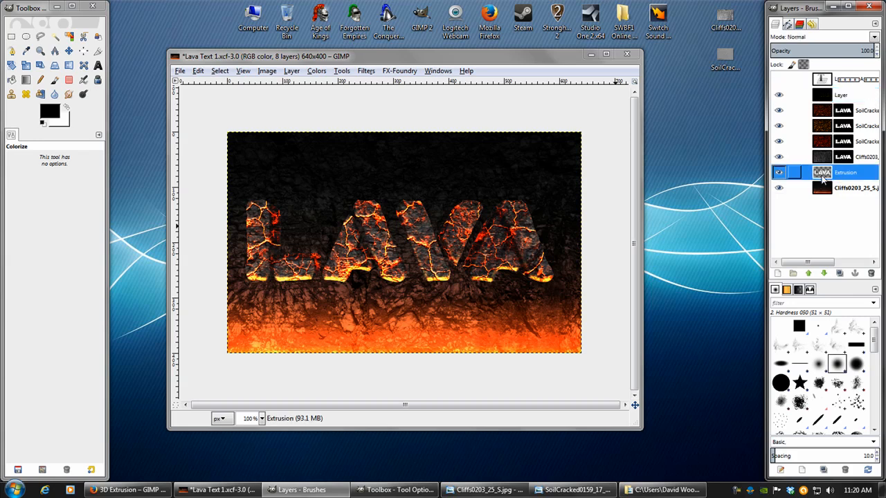
{"action": "left_click", "coordinate": [778, 157]}
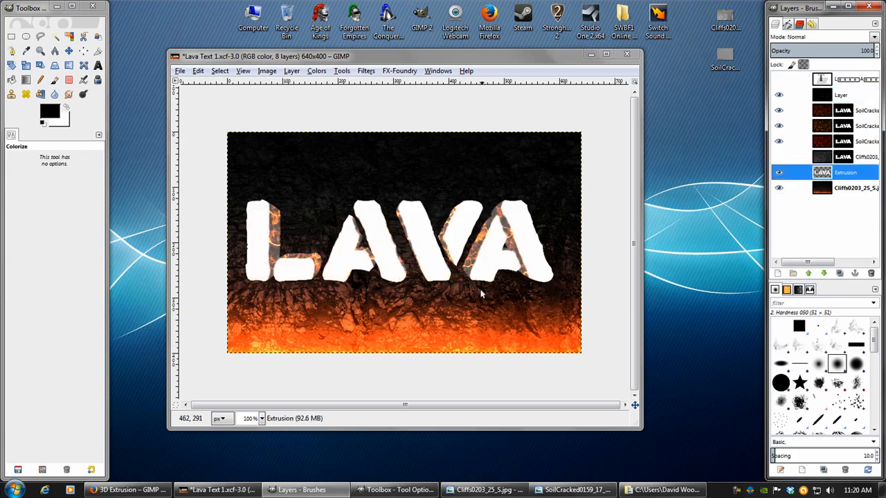
{"action": "left_click", "coordinate": [779, 156]}
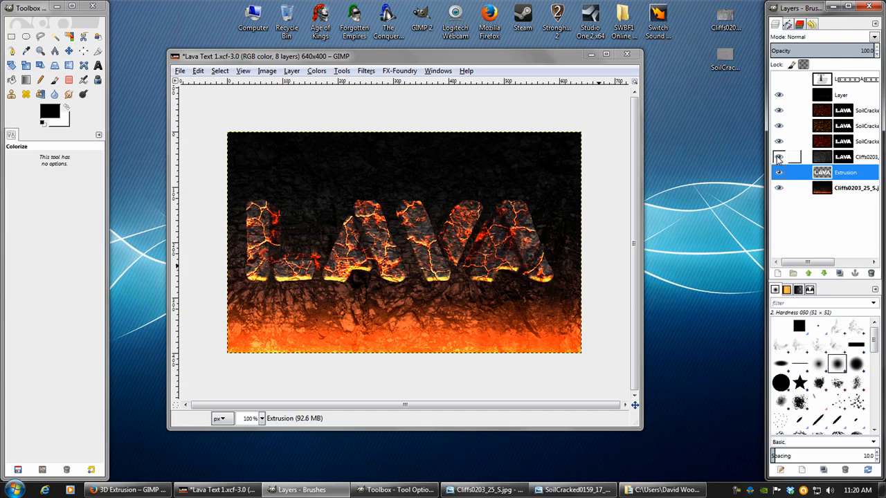
{"action": "left_click", "coordinate": [317, 72]}
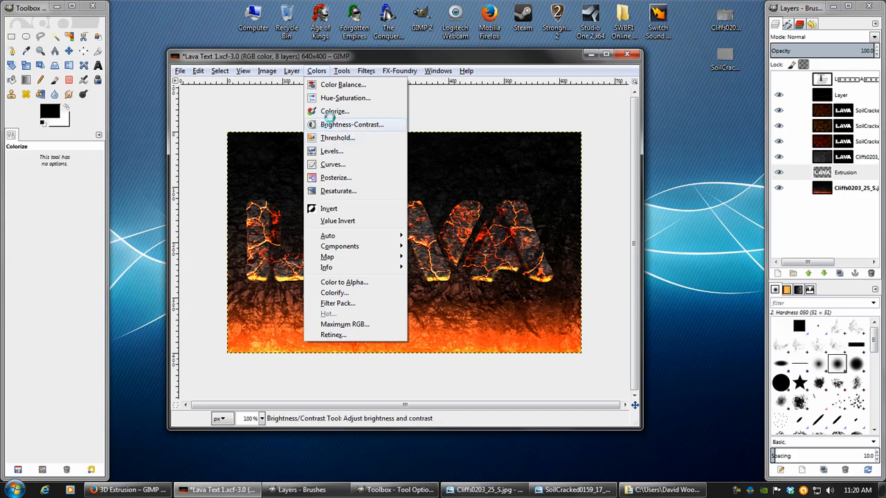
{"action": "left_click", "coordinate": [333, 112]}
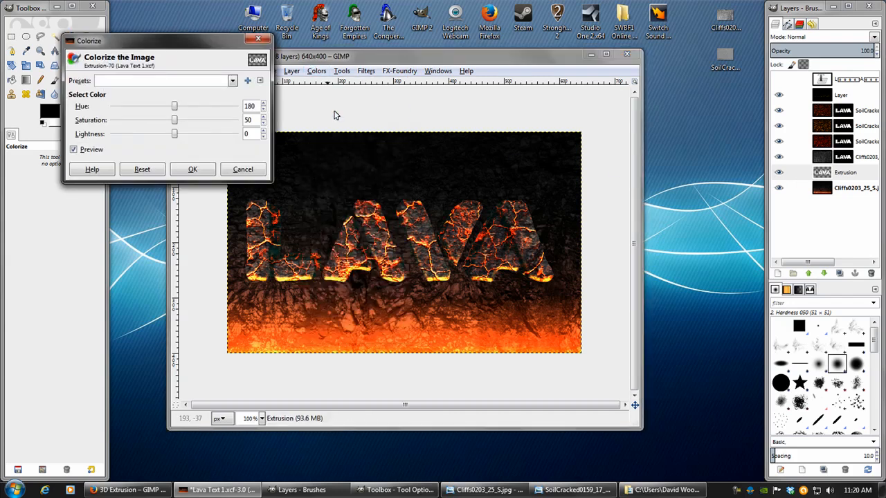
{"action": "scroll", "coordinate": [412, 296], "scroll_direction": "up", "scroll_amount": 4, "text": "ctrl"}
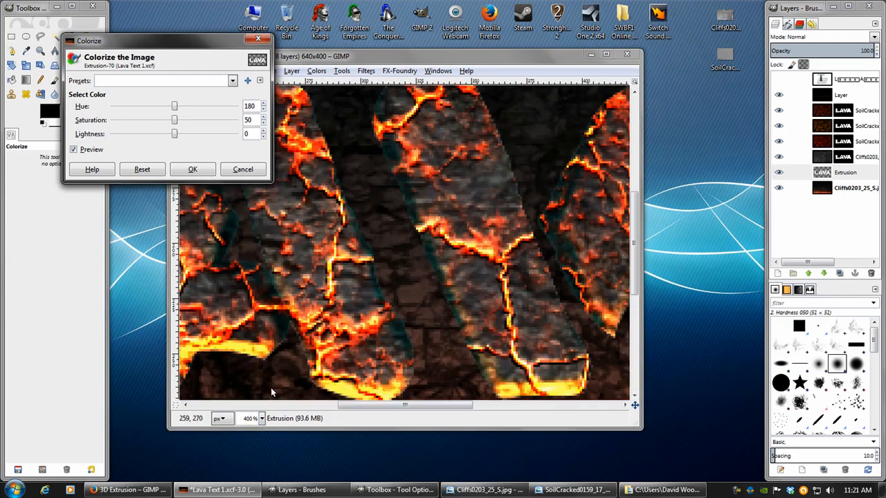
{"action": "scroll", "coordinate": [319, 199], "scroll_direction": "left", "scroll_amount": 3}
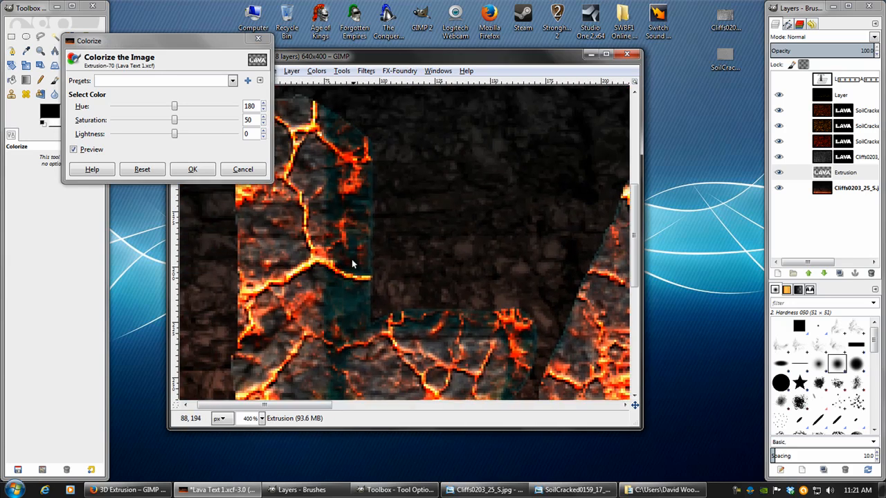
{"action": "left_click_drag", "start_coordinate": [119, 108], "coordinate": [96, 108]}
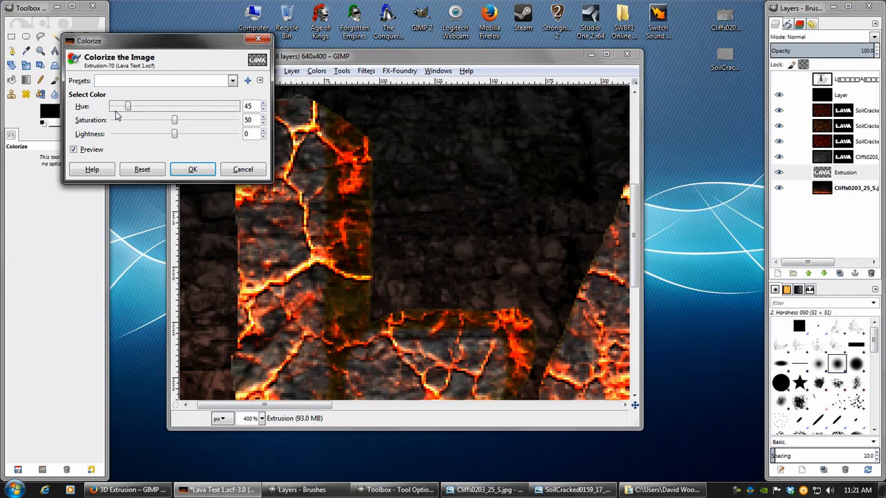
{"action": "left_click_drag", "start_coordinate": [174, 122], "coordinate": [335, 126]}
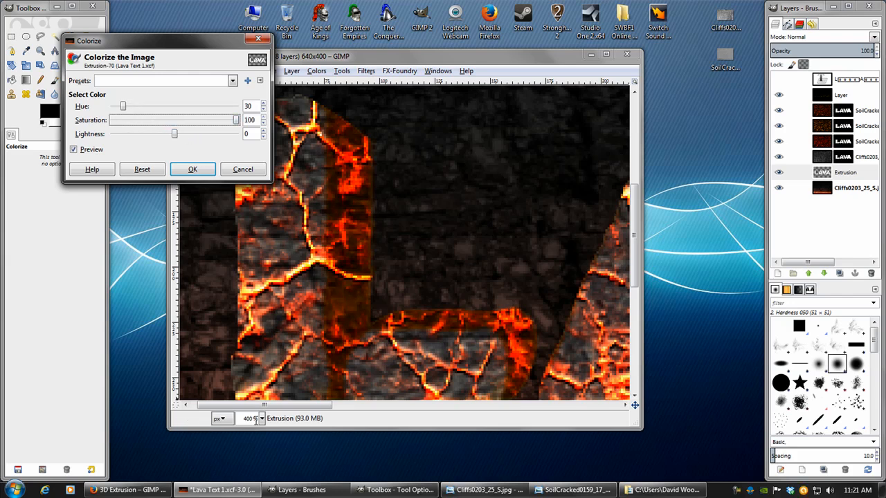
{"action": "left_click_drag", "start_coordinate": [112, 110], "coordinate": [107, 109]}
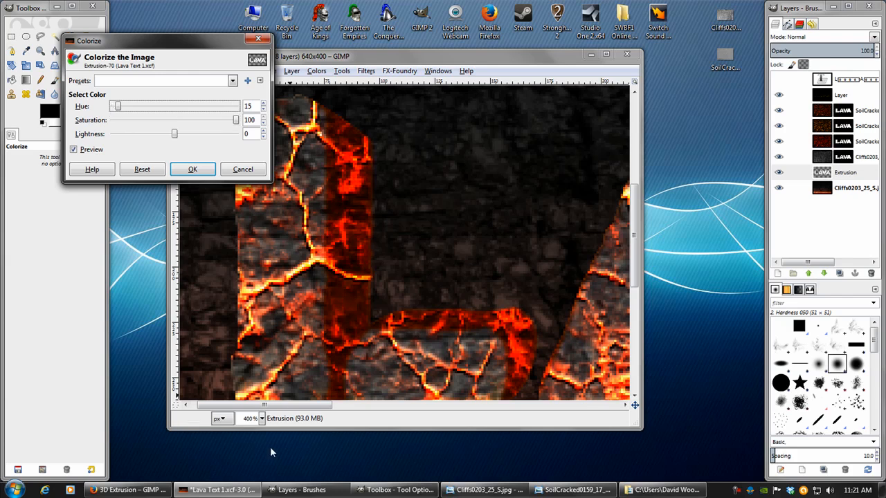
{"action": "scroll", "coordinate": [253, 418], "scroll_direction": "down", "scroll_amount": 1}
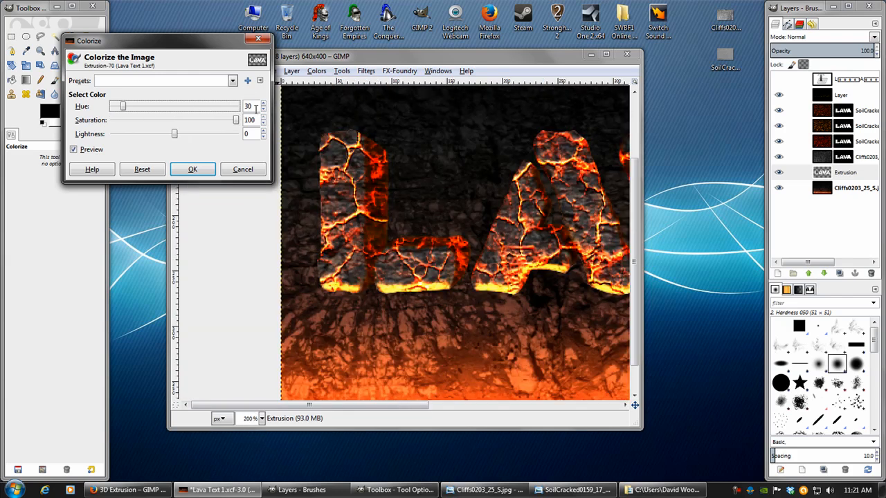
{"action": "scroll", "coordinate": [258, 108], "scroll_direction": "down", "scroll_amount": 5}
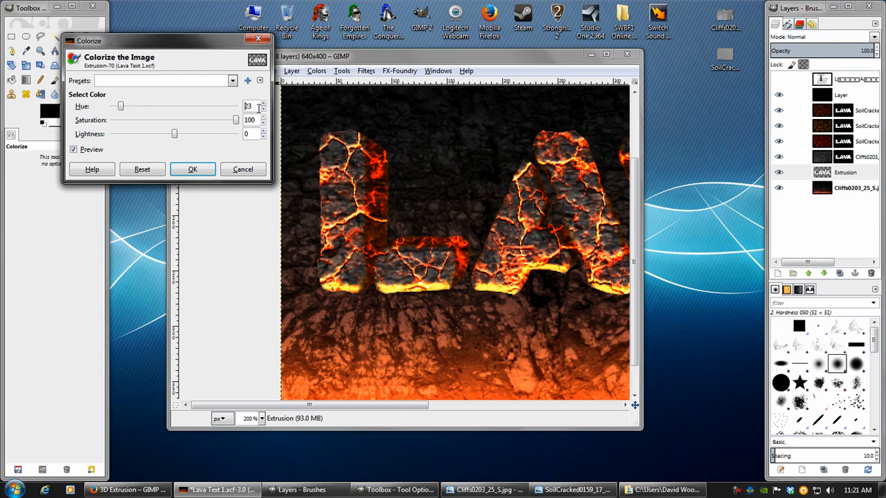
Step: Set the Extrusion layer's colorize lightness to -20, apply it, and inspect the tinted sides across all the letters
{"action": "left_click", "coordinate": [125, 134]}
{"action": "left_click", "coordinate": [124, 135]}
{"action": "left_click_drag", "start_coordinate": [469, 223], "coordinate": [277, 210]}
{"action": "left_click_drag", "start_coordinate": [438, 228], "coordinate": [269, 223]}
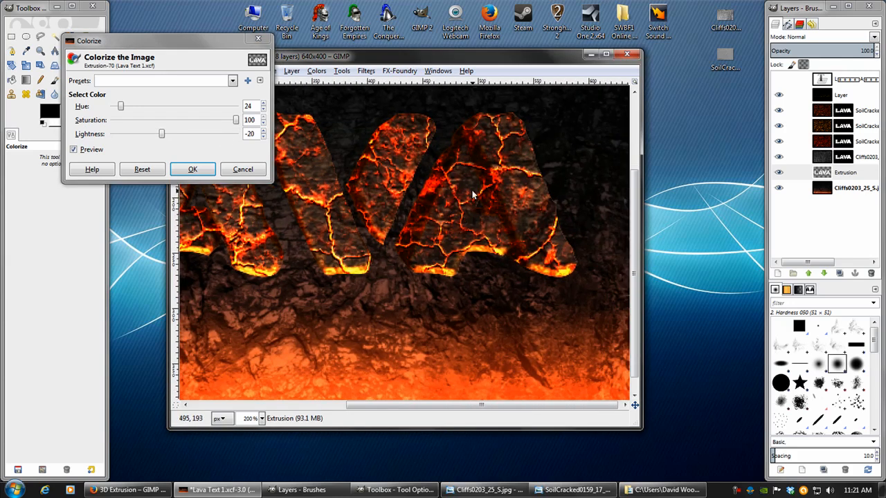
{"action": "left_click", "coordinate": [126, 137]}
{"action": "left_click", "coordinate": [125, 137]}
{"action": "left_click", "coordinate": [189, 138]}
{"action": "left_click", "coordinate": [189, 139]}
{"action": "left_click", "coordinate": [189, 138]}
{"action": "left_click", "coordinate": [189, 138]}
{"action": "left_click", "coordinate": [132, 135]}
{"action": "left_click", "coordinate": [132, 135]}
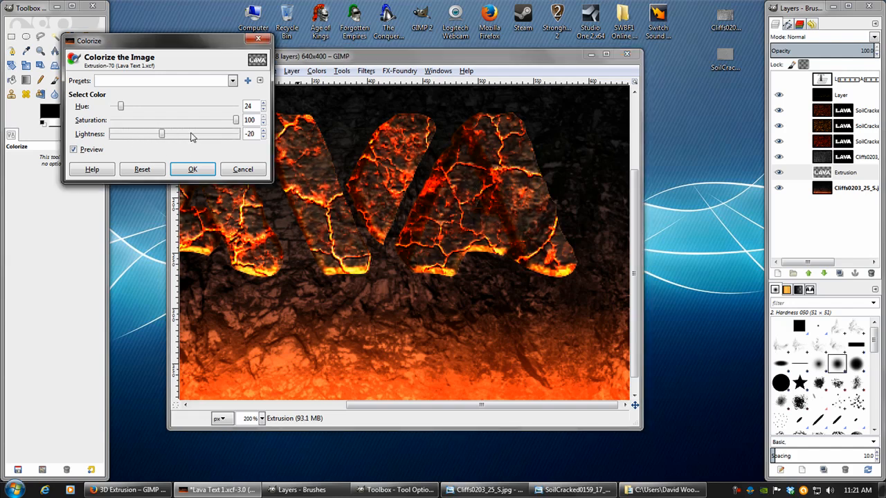
{"action": "left_click", "coordinate": [198, 170]}
{"action": "left_click_drag", "start_coordinate": [286, 269], "coordinate": [484, 266]}
{"action": "mouse_move", "coordinate": [309, 241]}
{"action": "left_mouse_down"}
{"action": "mouse_move", "coordinate": [409, 242]}
{"action": "mouse_move", "coordinate": [319, 226]}
{"action": "mouse_move", "coordinate": [305, 233]}
{"action": "left_mouse_up"}
{"action": "left_click_drag", "start_coordinate": [418, 229], "coordinate": [200, 262]}
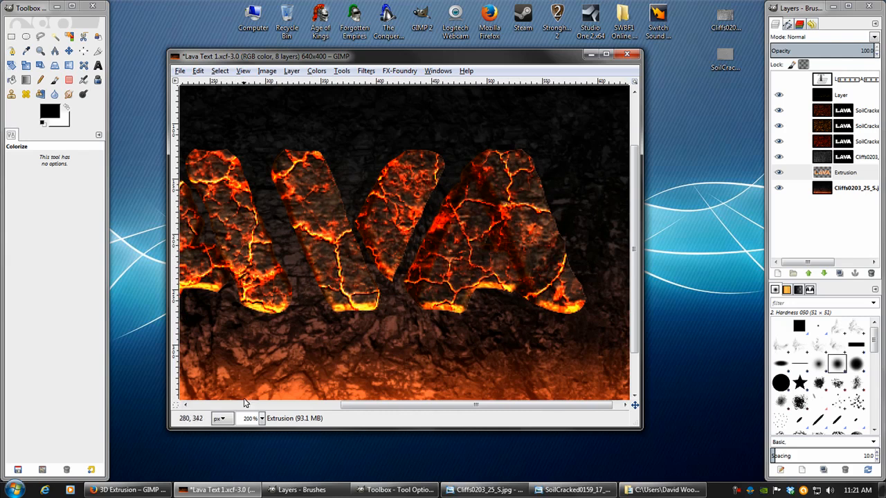
{"action": "key", "text": "1"}
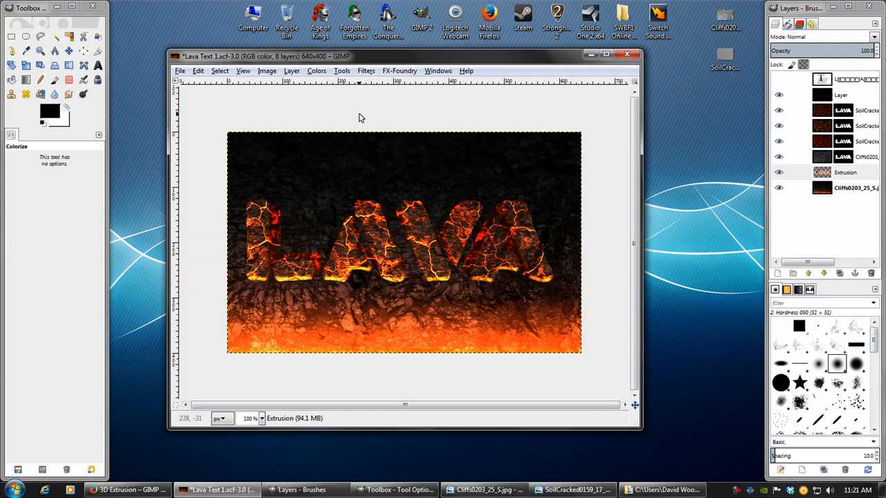
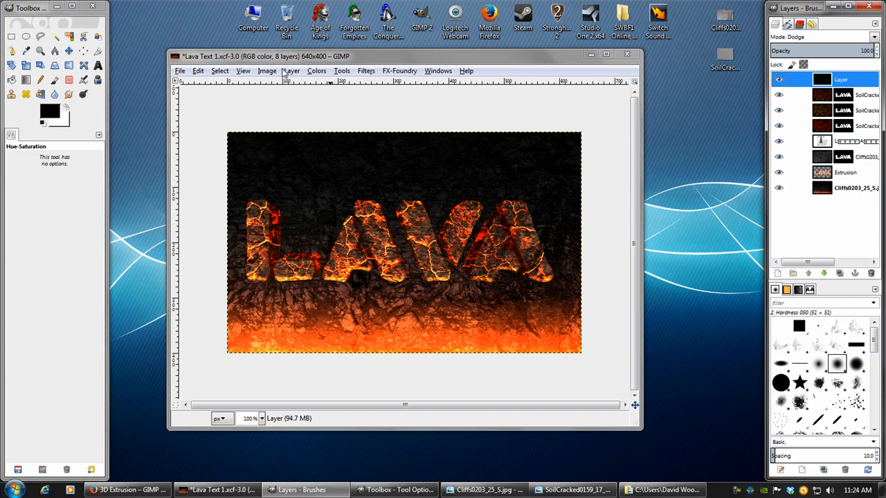
Step: Create a new 640 by 400 px layer at the top of the stack, filled with the black foreground color
{"action": "left_click", "coordinate": [316, 71]}
{"action": "mouse_move", "coordinate": [292, 70]}
{"action": "left_click", "coordinate": [308, 84]}
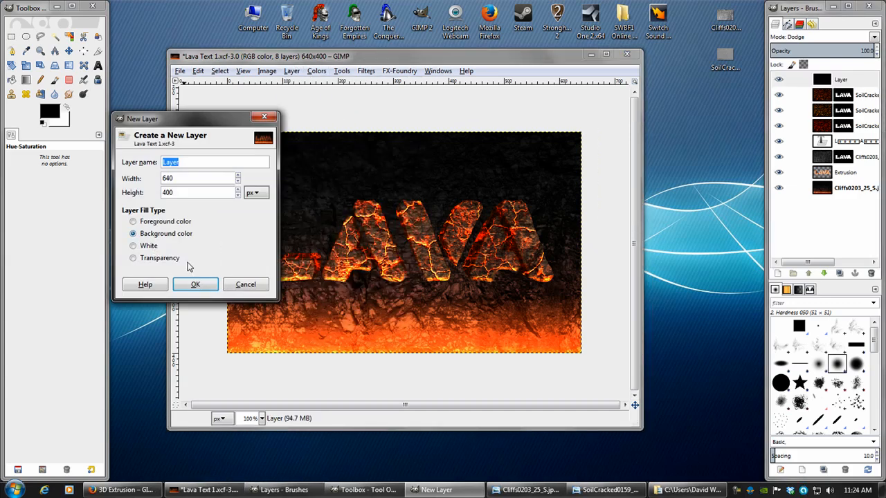
{"action": "left_click", "coordinate": [166, 222]}
{"action": "left_click", "coordinate": [205, 284]}
Step: Apply HSV Noise to the new black layer with holdness 2, hue 3, saturation 10 and value 255
{"action": "left_click", "coordinate": [365, 71]}
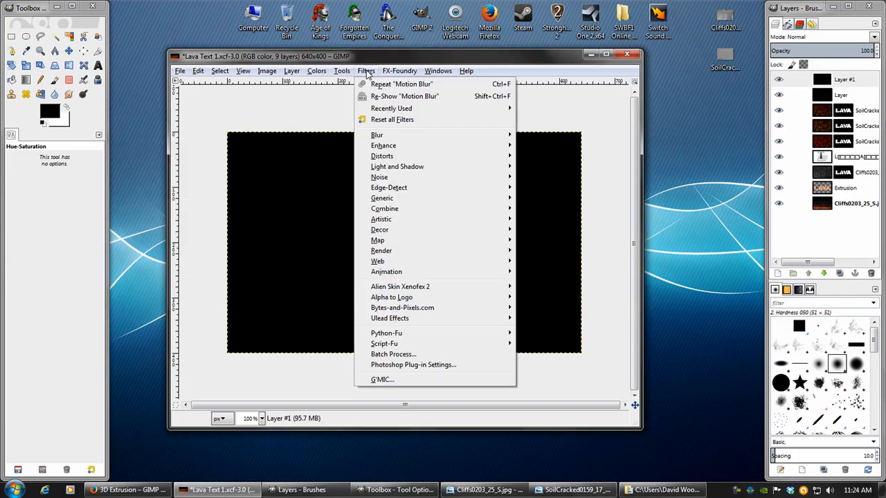
{"action": "mouse_move", "coordinate": [509, 177]}
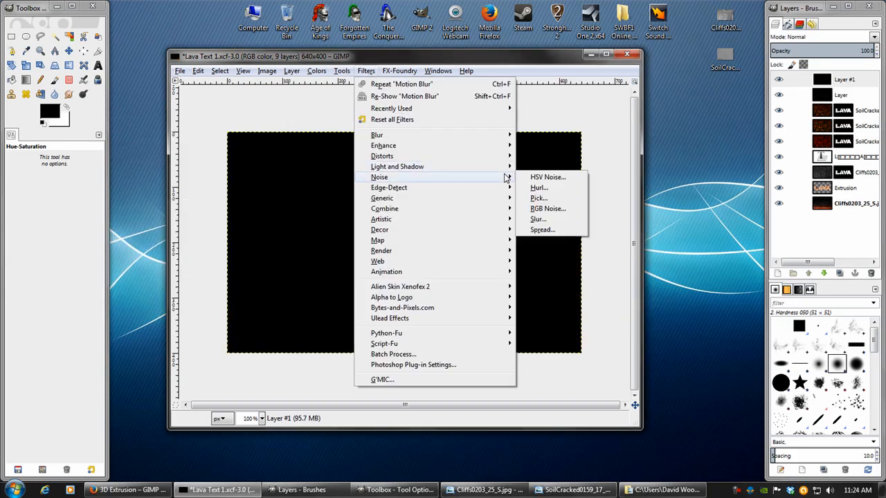
{"action": "left_click", "coordinate": [540, 180]}
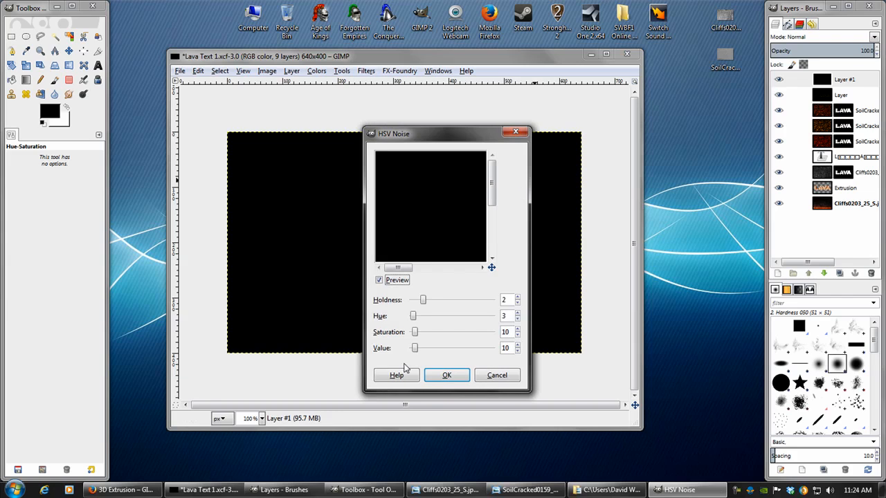
{"action": "left_click_drag", "start_coordinate": [414, 349], "coordinate": [519, 352]}
{"action": "left_click_drag", "start_coordinate": [439, 199], "coordinate": [420, 203]}
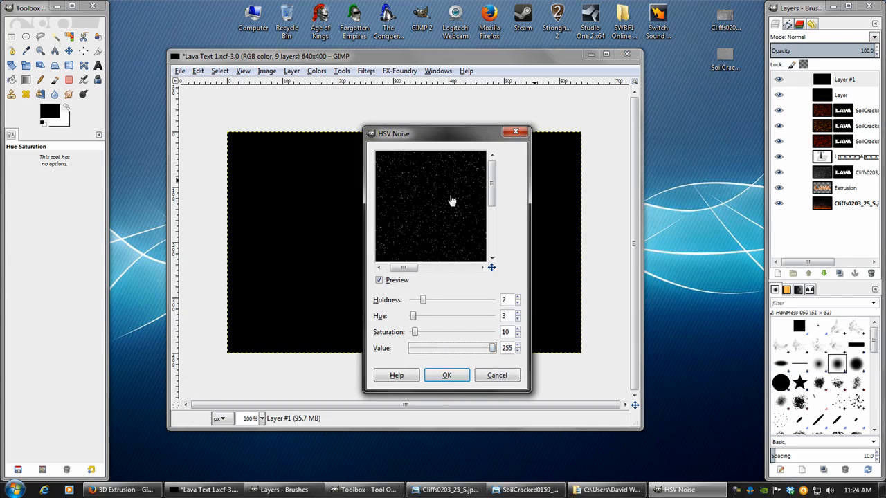
{"action": "left_click", "coordinate": [447, 375]}
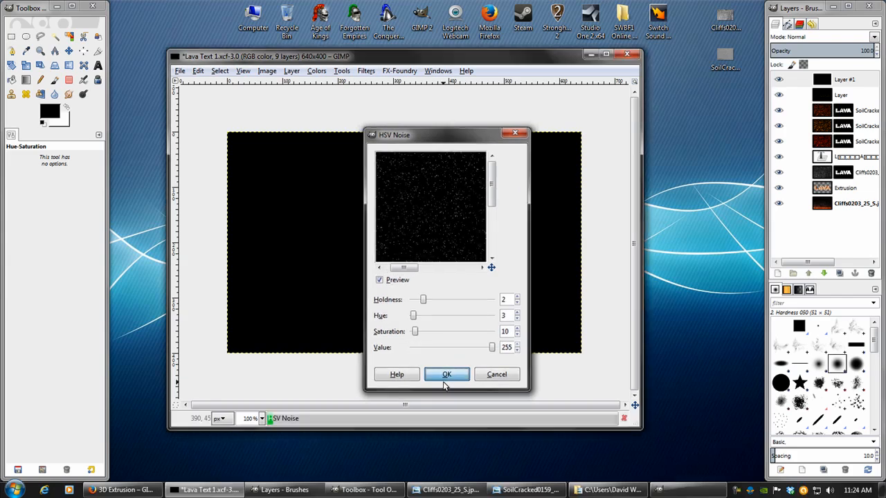
Step: Darken the noise layer with Curves, pulling the shadows down so only sparse faint dots remain
{"action": "left_click", "coordinate": [317, 70]}
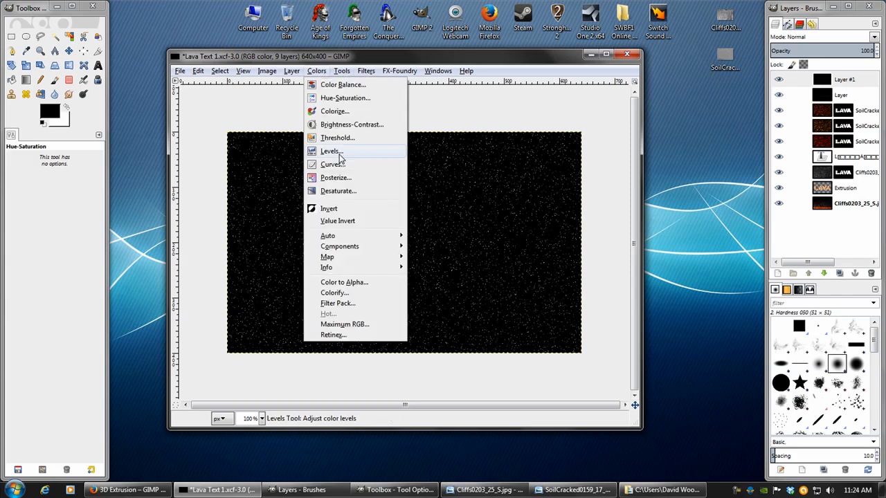
{"action": "left_click", "coordinate": [333, 163]}
{"action": "left_click_drag", "start_coordinate": [644, 235], "coordinate": [660, 252]}
{"action": "left_click_drag", "start_coordinate": [714, 206], "coordinate": [720, 170]}
{"action": "left_click_drag", "start_coordinate": [654, 262], "coordinate": [694, 250]}
{"action": "left_click_drag", "start_coordinate": [718, 173], "coordinate": [823, 119]}
{"action": "left_click_drag", "start_coordinate": [693, 252], "coordinate": [745, 253]}
{"action": "left_click", "coordinate": [704, 339]}
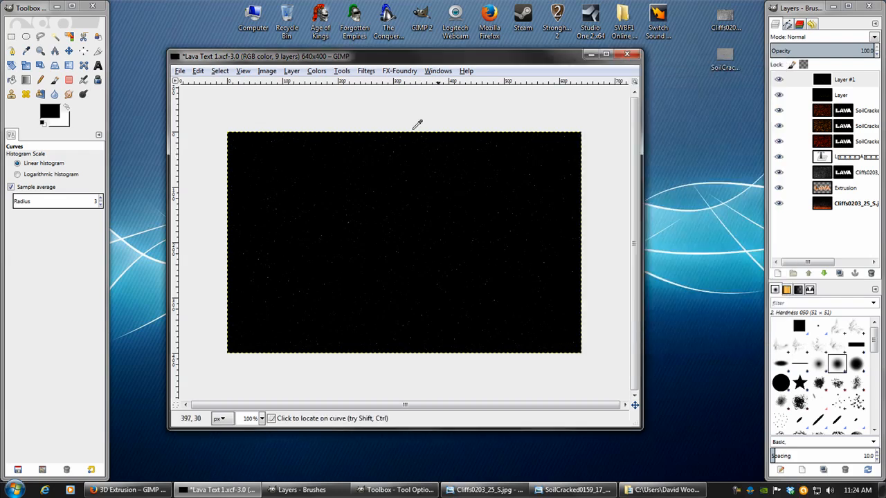
Step: Soften the sparse dots on the noise layer with a slight Gaussian Blur
{"action": "left_click", "coordinate": [365, 71]}
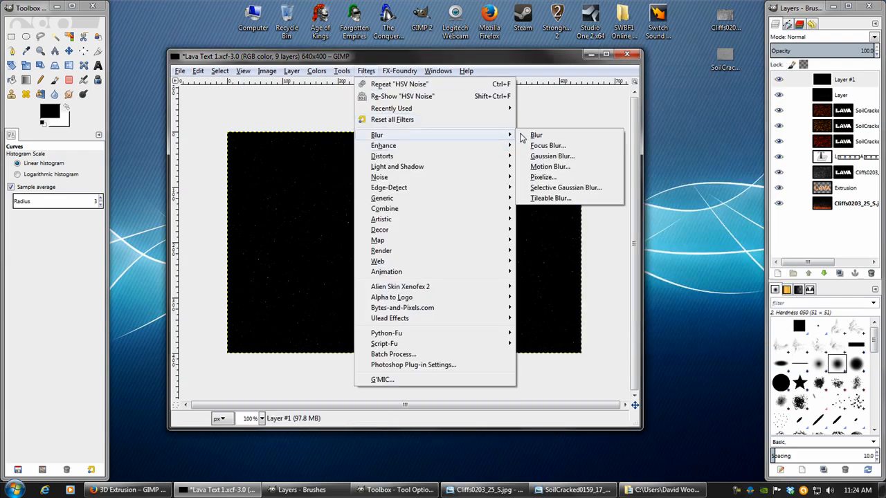
{"action": "left_click", "coordinate": [553, 159]}
{"action": "left_click", "coordinate": [434, 334]}
{"action": "key", "text": "Home"}
{"action": "key", "text": "Delete"}
{"action": "left_click", "coordinate": [454, 365]}
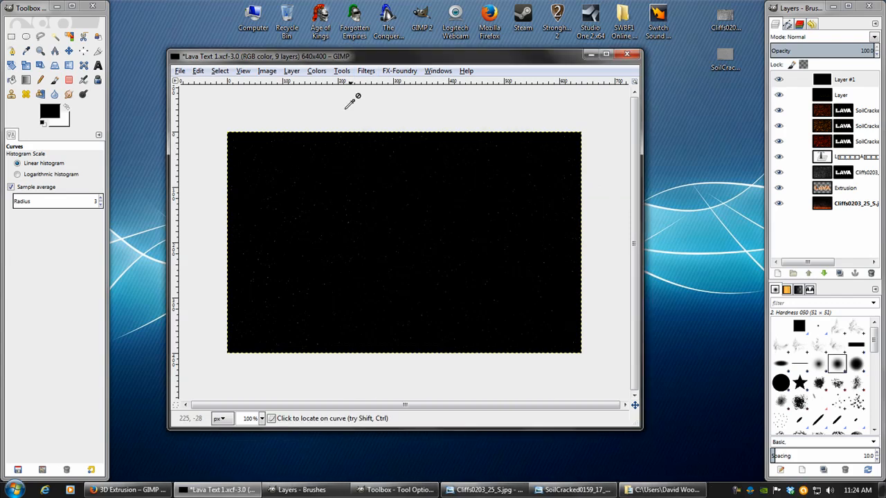
Step: Raise the contrast of the blurred dots with another Curves adjustment, keeping the background black
{"action": "left_click", "coordinate": [318, 71]}
{"action": "left_click", "coordinate": [334, 164]}
{"action": "left_click_drag", "start_coordinate": [619, 249], "coordinate": [641, 263]}
{"action": "left_click_drag", "start_coordinate": [706, 209], "coordinate": [681, 168]}
{"action": "left_click_drag", "start_coordinate": [637, 260], "coordinate": [594, 281]}
{"action": "left_click_drag", "start_coordinate": [682, 167], "coordinate": [659, 144]}
{"action": "left_click_drag", "start_coordinate": [622, 209], "coordinate": [646, 228]}
{"action": "left_click_drag", "start_coordinate": [659, 145], "coordinate": [652, 155]}
{"action": "left_click", "coordinate": [704, 340]}
Step: Repeat the Gaussian Blur on the dots and brighten them in Levels with a white input level of 70
{"action": "left_click", "coordinate": [365, 71]}
{"action": "left_click", "coordinate": [374, 86]}
{"action": "left_click", "coordinate": [316, 71]}
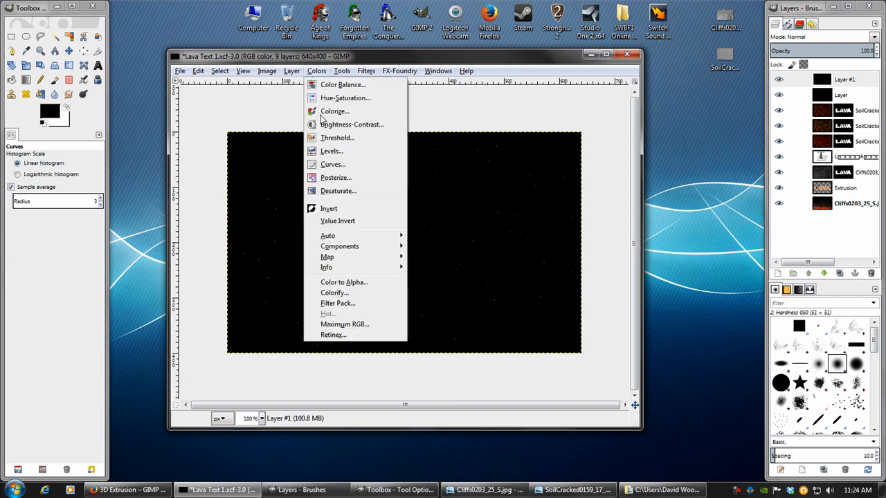
{"action": "left_click", "coordinate": [333, 150]}
{"action": "left_click_drag", "start_coordinate": [785, 248], "coordinate": [651, 255]}
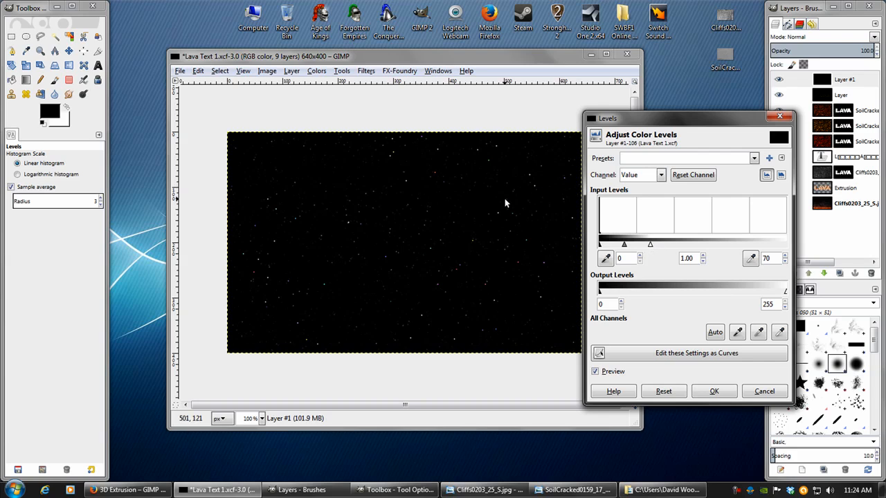
{"action": "left_click", "coordinate": [714, 392]}
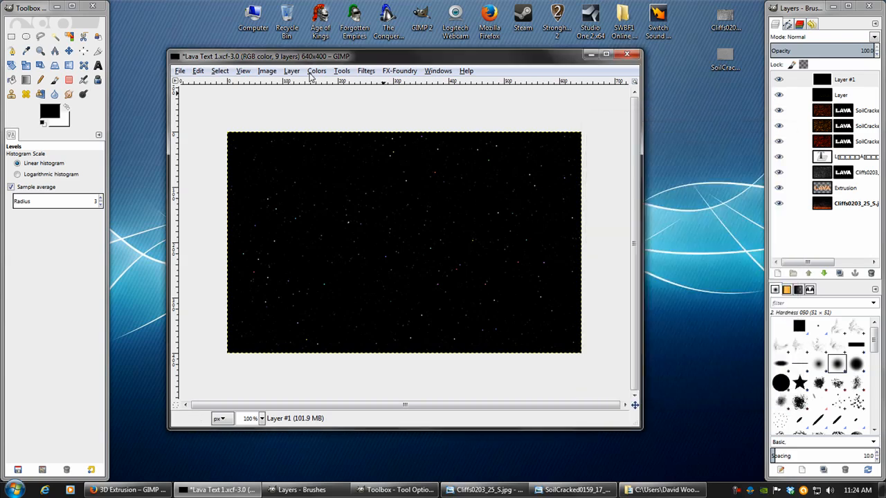
Step: Desaturate the layer of dots
{"action": "left_click", "coordinate": [316, 72]}
{"action": "left_click", "coordinate": [344, 191]}
{"action": "left_click", "coordinate": [172, 178]}
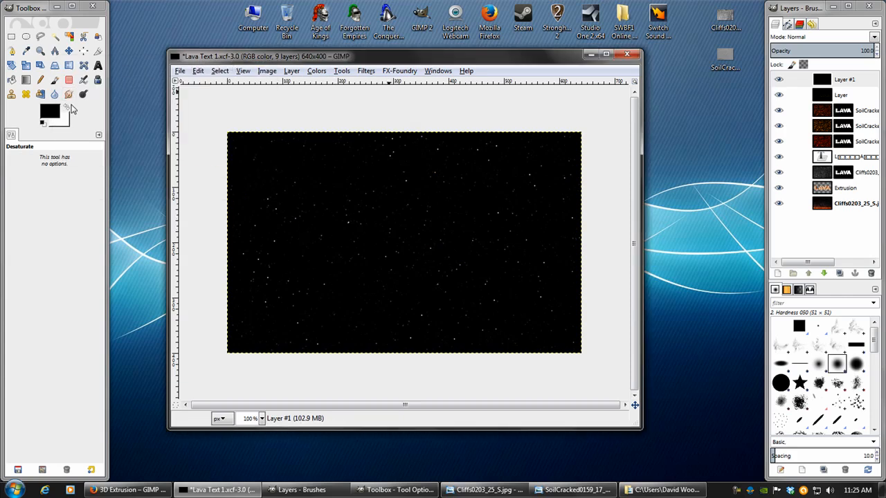
Step: Set up the Smudge tool with the 2. Hardness 025 brush at size 189.62
{"action": "left_click", "coordinate": [69, 99]}
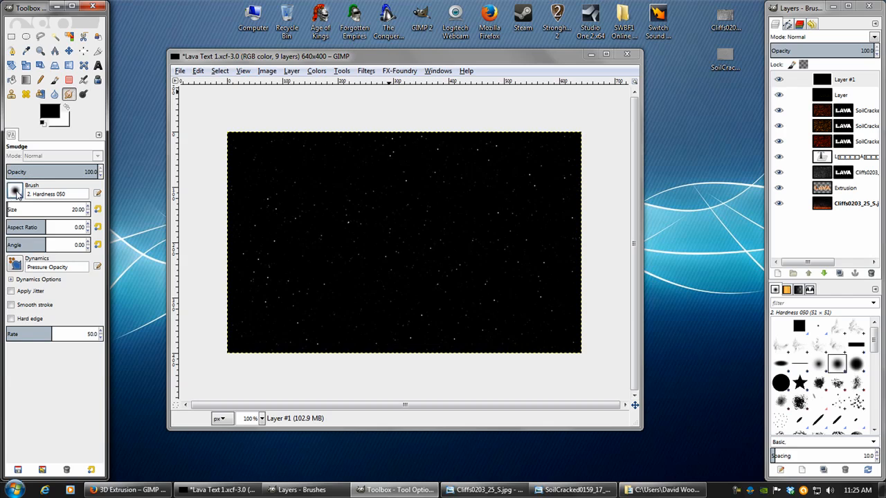
{"action": "left_click", "coordinate": [15, 192]}
{"action": "left_click", "coordinate": [13, 238]}
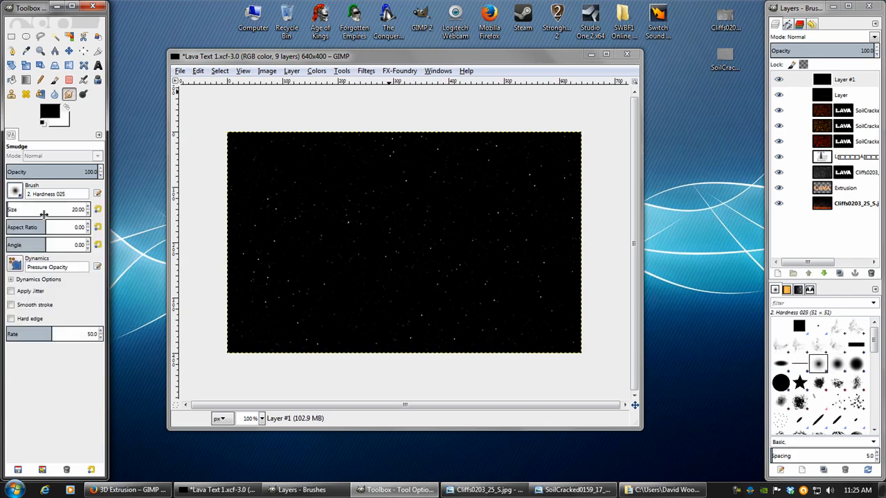
{"action": "left_click", "coordinate": [14, 210]}
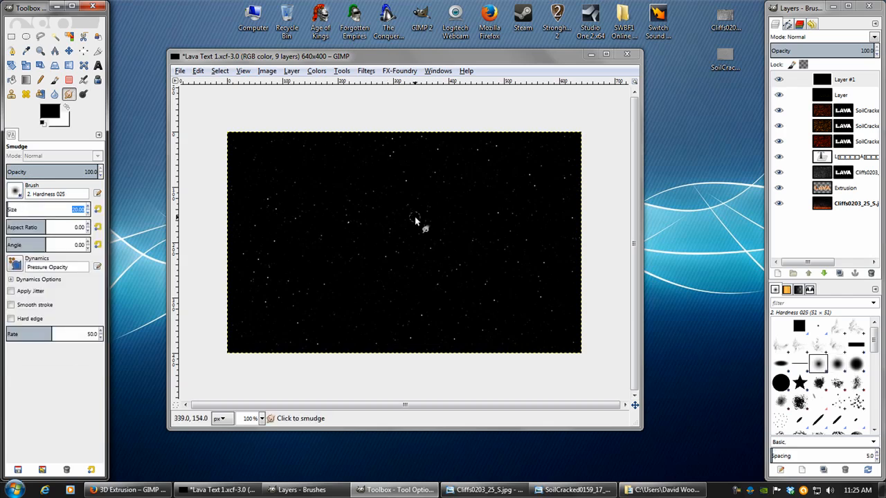
{"action": "left_click_drag", "start_coordinate": [35, 209], "coordinate": [20, 210]}
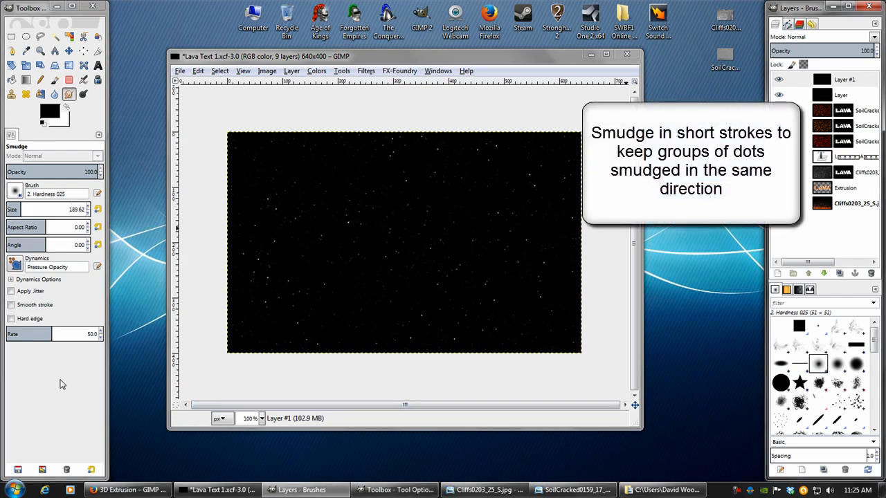
Step: Set the Smudge rate to 5.4 and smudge the white dots in short strokes across the whole layer
{"action": "left_click_drag", "start_coordinate": [28, 335], "coordinate": [14, 335]}
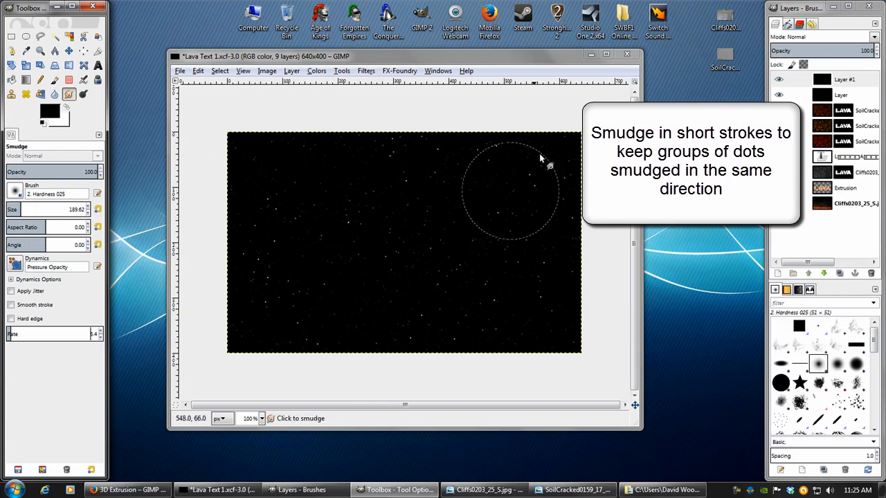
{"action": "mouse_move", "coordinate": [510, 99]}
{"action": "left_mouse_down"}
{"action": "mouse_move", "coordinate": [265, 231]}
{"action": "mouse_move", "coordinate": [592, 130]}
{"action": "mouse_move", "coordinate": [554, 165]}
{"action": "mouse_move", "coordinate": [526, 328]}
{"action": "mouse_move", "coordinate": [539, 174]}
{"action": "mouse_move", "coordinate": [556, 361]}
{"action": "mouse_move", "coordinate": [481, 283]}
{"action": "mouse_move", "coordinate": [548, 265]}
{"action": "mouse_move", "coordinate": [471, 265]}
{"action": "mouse_move", "coordinate": [474, 241]}
{"action": "mouse_move", "coordinate": [458, 310]}
{"action": "mouse_move", "coordinate": [381, 355]}
{"action": "mouse_move", "coordinate": [492, 311]}
{"action": "mouse_move", "coordinate": [445, 375]}
{"action": "mouse_move", "coordinate": [347, 269]}
{"action": "mouse_move", "coordinate": [360, 312]}
{"action": "mouse_move", "coordinate": [213, 227]}
{"action": "mouse_move", "coordinate": [340, 380]}
{"action": "mouse_move", "coordinate": [250, 193]}
{"action": "mouse_move", "coordinate": [356, 302]}
{"action": "mouse_move", "coordinate": [259, 203]}
{"action": "mouse_move", "coordinate": [324, 168]}
{"action": "mouse_move", "coordinate": [396, 161]}
{"action": "mouse_move", "coordinate": [336, 186]}
{"action": "mouse_move", "coordinate": [346, 192]}
{"action": "mouse_move", "coordinate": [283, 318]}
{"action": "mouse_move", "coordinate": [229, 350]}
{"action": "mouse_move", "coordinate": [303, 245]}
{"action": "mouse_move", "coordinate": [235, 293]}
{"action": "mouse_move", "coordinate": [330, 337]}
{"action": "mouse_move", "coordinate": [263, 295]}
{"action": "mouse_move", "coordinate": [323, 218]}
{"action": "mouse_move", "coordinate": [468, 309]}
{"action": "mouse_move", "coordinate": [454, 283]}
{"action": "mouse_move", "coordinate": [331, 389]}
{"action": "mouse_move", "coordinate": [482, 261]}
{"action": "mouse_move", "coordinate": [461, 245]}
{"action": "mouse_move", "coordinate": [579, 153]}
{"action": "mouse_move", "coordinate": [479, 251]}
{"action": "mouse_move", "coordinate": [609, 152]}
{"action": "mouse_move", "coordinate": [445, 263]}
{"action": "mouse_move", "coordinate": [538, 139]}
{"action": "mouse_move", "coordinate": [554, 205]}
{"action": "mouse_move", "coordinate": [510, 270]}
{"action": "mouse_move", "coordinate": [580, 353]}
{"action": "left_mouse_up"}
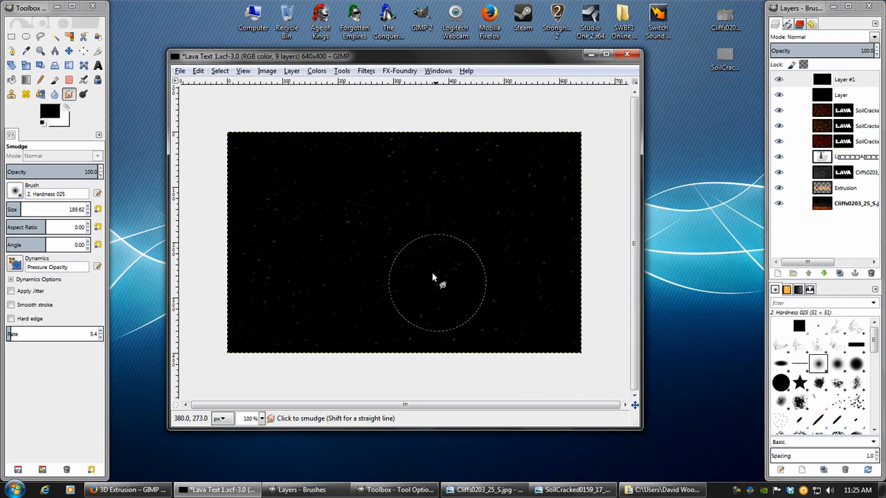
Step: Start a Curves adjustment on the smudged dots, raising the Value curve and bowing the Red curve strongly upward
{"action": "left_click", "coordinate": [316, 70]}
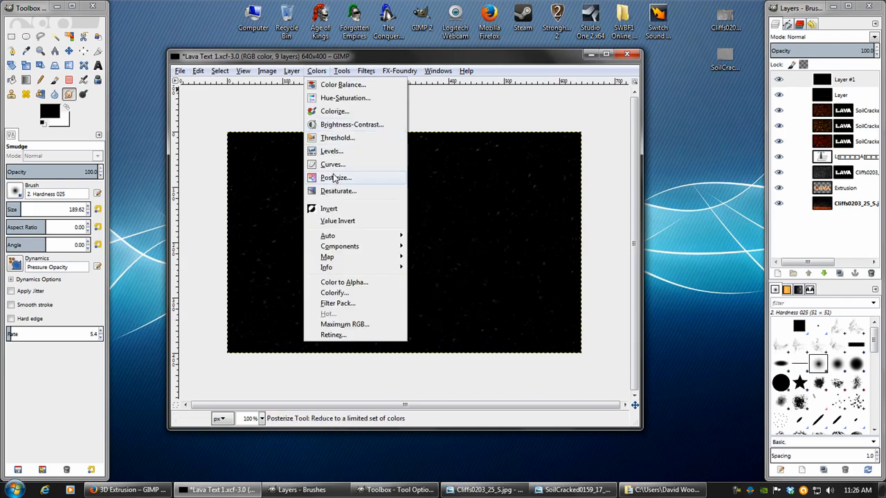
{"action": "left_click", "coordinate": [332, 164]}
{"action": "left_click_drag", "start_coordinate": [707, 188], "coordinate": [701, 160]}
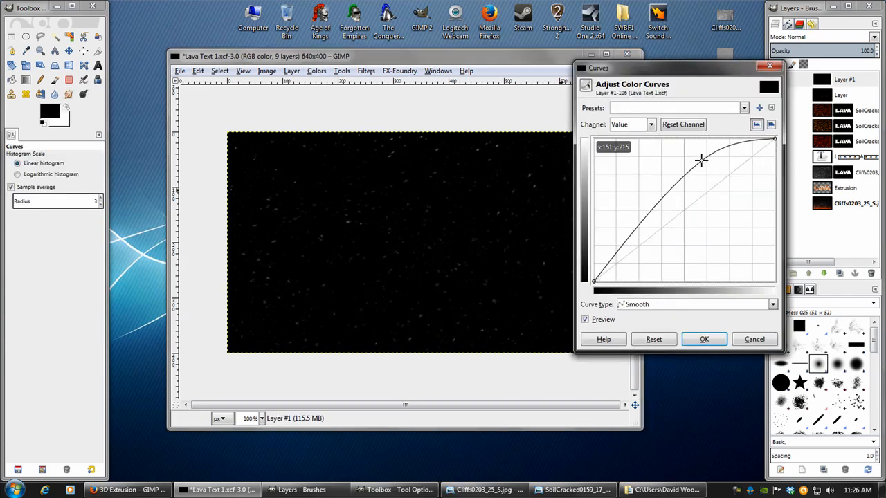
{"action": "left_click", "coordinate": [647, 125]}
{"action": "left_click", "coordinate": [627, 148]}
{"action": "left_click_drag", "start_coordinate": [680, 212], "coordinate": [646, 167]}
Step: Pull the Blue curve down to about x 164, y 77, lift the darker tones of the Value curve, and apply the Curves adjustment
{"action": "left_click", "coordinate": [649, 125]}
{"action": "left_click", "coordinate": [641, 175]}
{"action": "left_click_drag", "start_coordinate": [692, 205], "coordinate": [709, 238]}
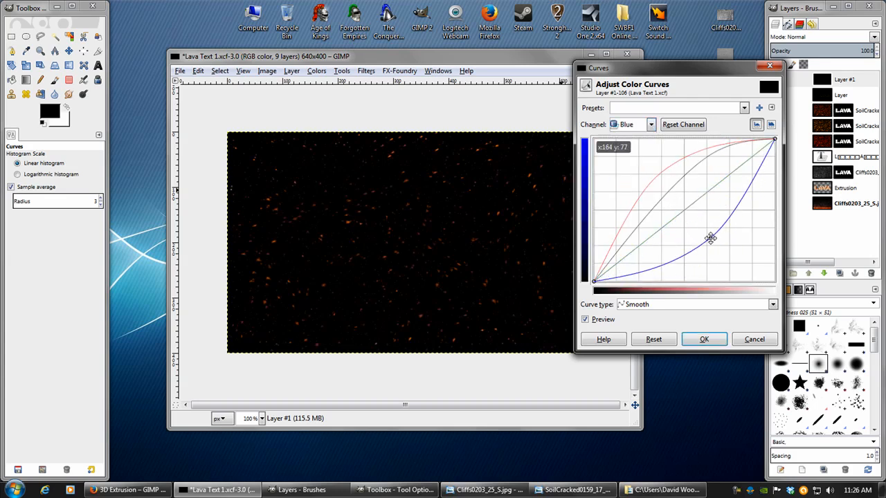
{"action": "left_click", "coordinate": [651, 125]}
{"action": "left_click", "coordinate": [627, 139]}
{"action": "left_click_drag", "start_coordinate": [700, 164], "coordinate": [663, 188]}
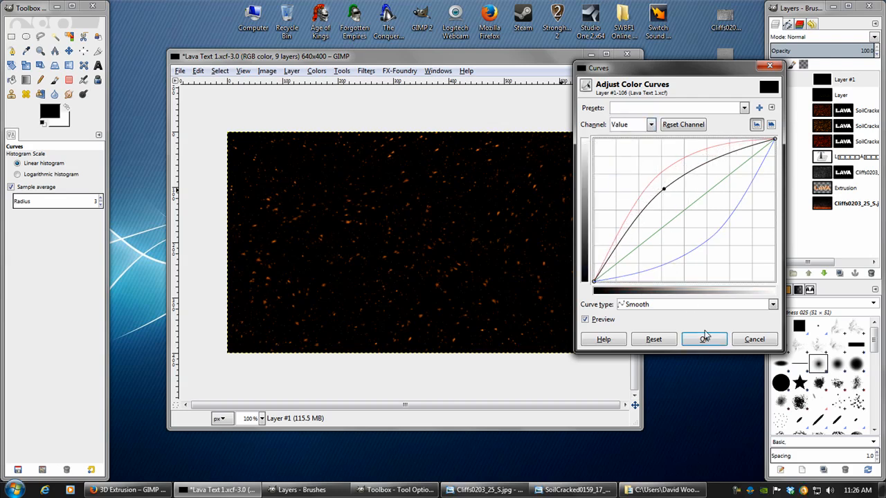
{"action": "left_click", "coordinate": [703, 339]}
Step: Smudge the orange dots further in different directions and set their layer mode to Addition
{"action": "left_click", "coordinate": [69, 94]}
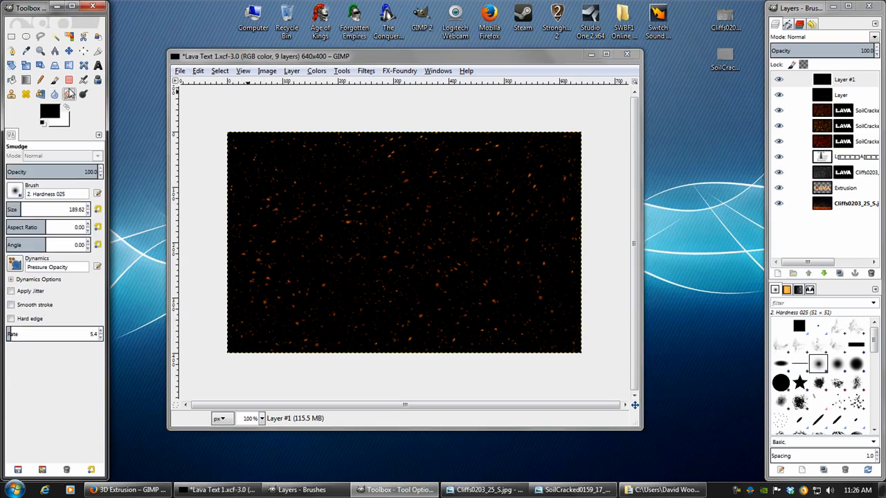
{"action": "mouse_move", "coordinate": [405, 245]}
{"action": "left_mouse_down"}
{"action": "mouse_move", "coordinate": [240, 159]}
{"action": "mouse_move", "coordinate": [326, 331]}
{"action": "mouse_move", "coordinate": [233, 238]}
{"action": "mouse_move", "coordinate": [311, 352]}
{"action": "mouse_move", "coordinate": [231, 362]}
{"action": "mouse_move", "coordinate": [268, 315]}
{"action": "mouse_move", "coordinate": [245, 370]}
{"action": "mouse_move", "coordinate": [395, 321]}
{"action": "mouse_move", "coordinate": [402, 409]}
{"action": "mouse_move", "coordinate": [434, 306]}
{"action": "mouse_move", "coordinate": [558, 386]}
{"action": "mouse_move", "coordinate": [458, 263]}
{"action": "mouse_move", "coordinate": [557, 274]}
{"action": "left_mouse_up"}
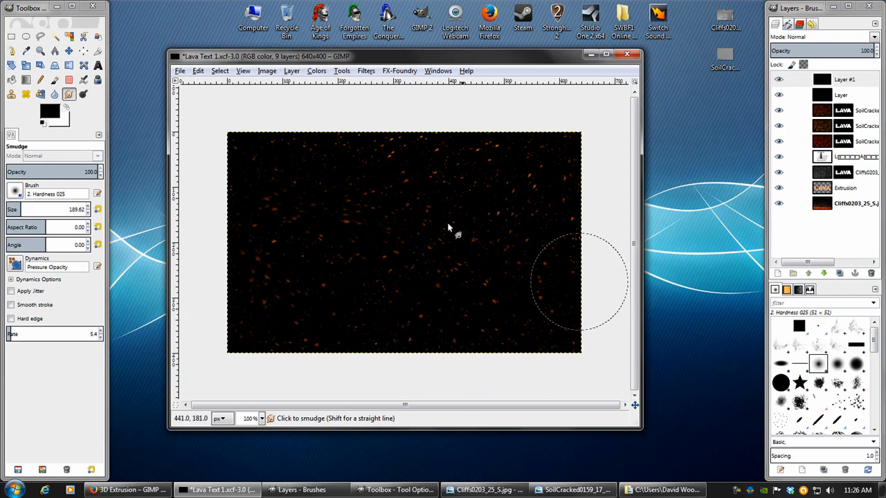
{"action": "left_click", "coordinate": [805, 37]}
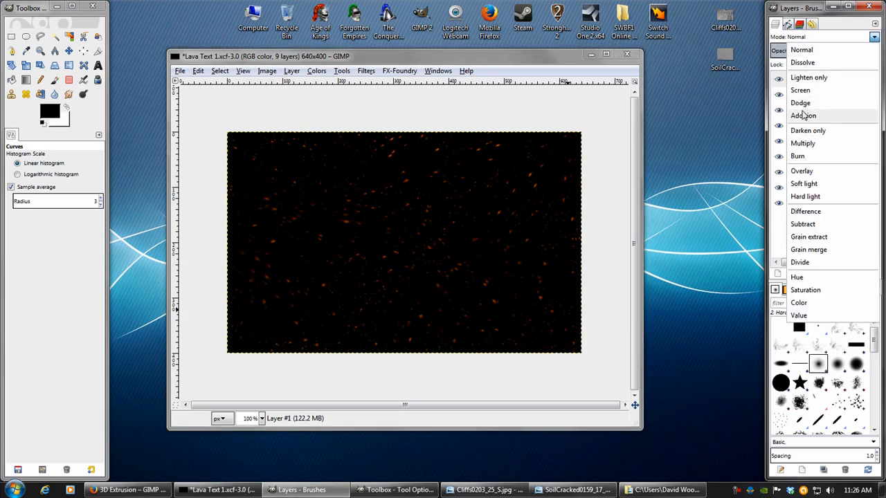
{"action": "left_click", "coordinate": [804, 116]}
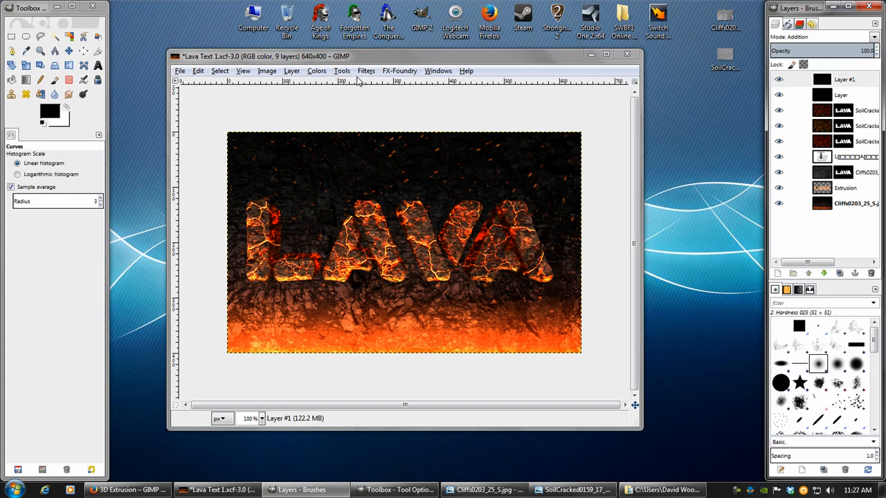
Step: Apply a Gaussian Blur to the layer of orange sparks
{"action": "left_click", "coordinate": [366, 70]}
{"action": "left_click", "coordinate": [387, 94]}
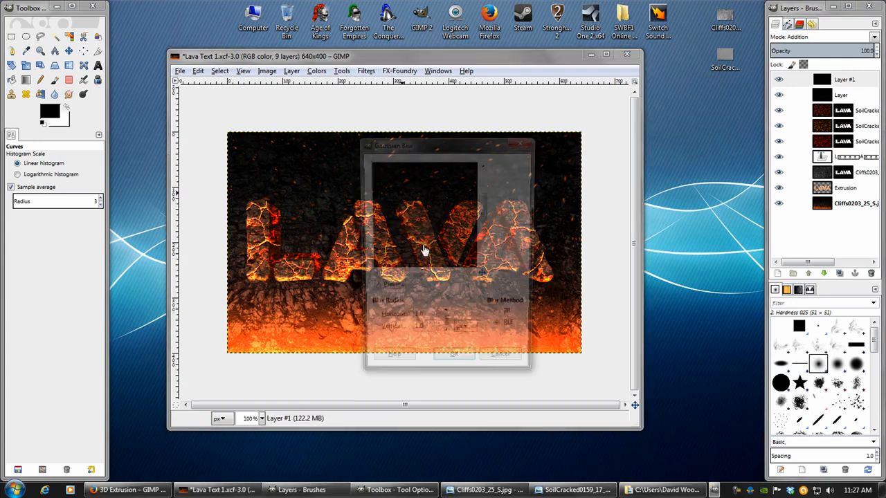
{"action": "left_click", "coordinate": [451, 365]}
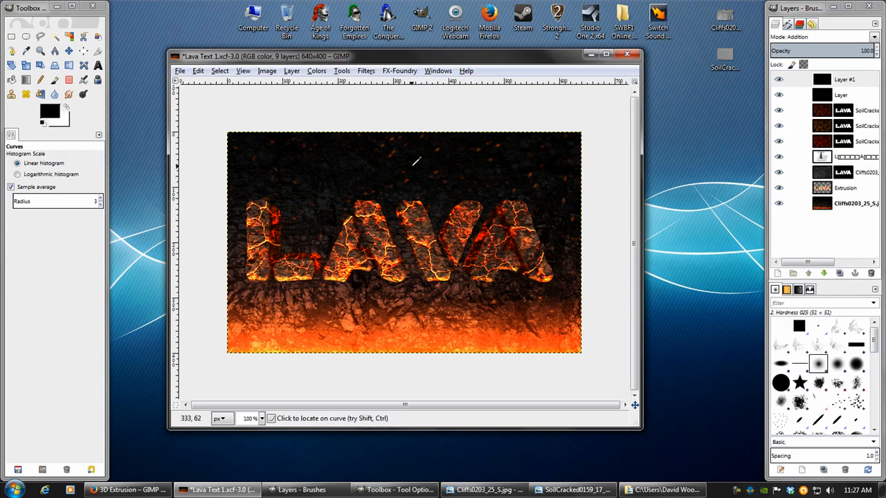
Step: Create a new layer from the visible image
{"action": "left_click", "coordinate": [292, 70]}
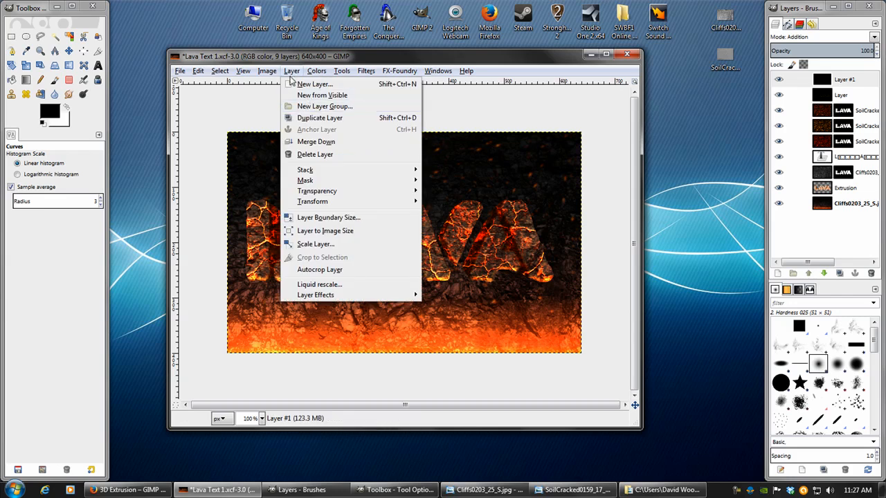
{"action": "left_click", "coordinate": [321, 94]}
Step: Apply a horizontal sine Ripple to the Visible layer with period 119 and amplitude 2
{"action": "left_click", "coordinate": [366, 71]}
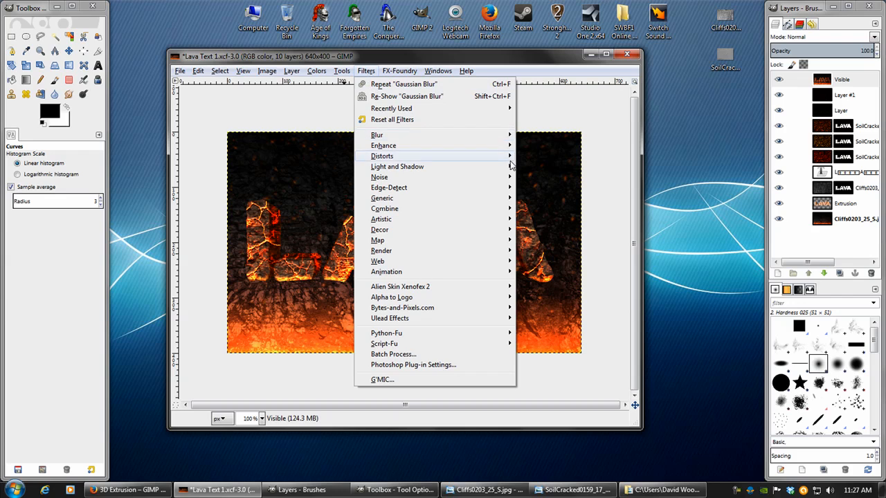
{"action": "mouse_move", "coordinate": [503, 160]}
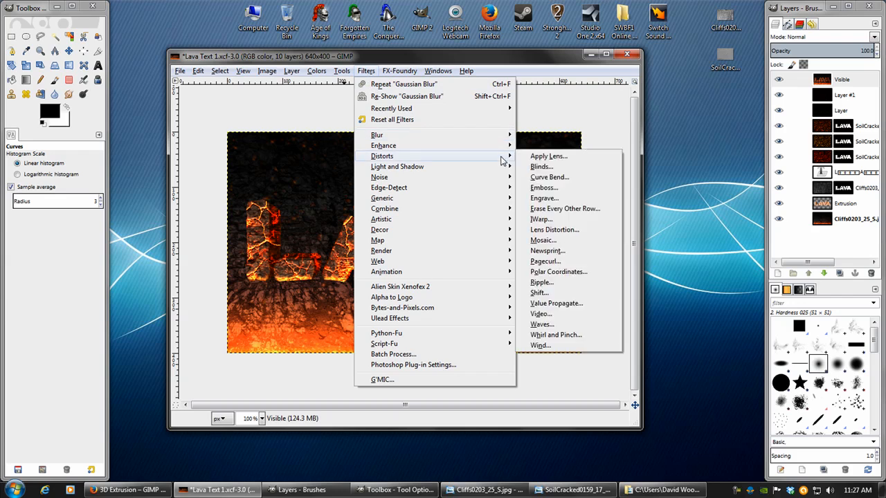
{"action": "left_click", "coordinate": [541, 282]}
{"action": "left_click_drag", "start_coordinate": [438, 206], "coordinate": [405, 201]}
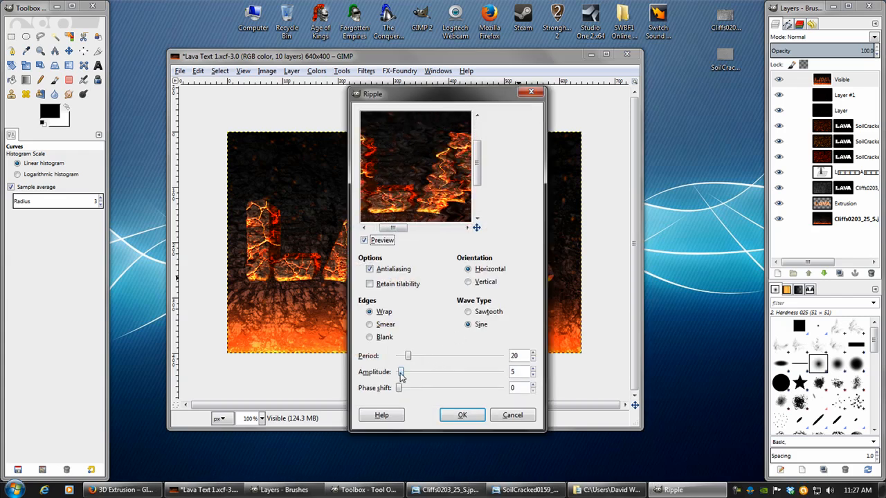
{"action": "left_click_drag", "start_coordinate": [402, 374], "coordinate": [399, 374]}
{"action": "left_click_drag", "start_coordinate": [456, 209], "coordinate": [427, 178]}
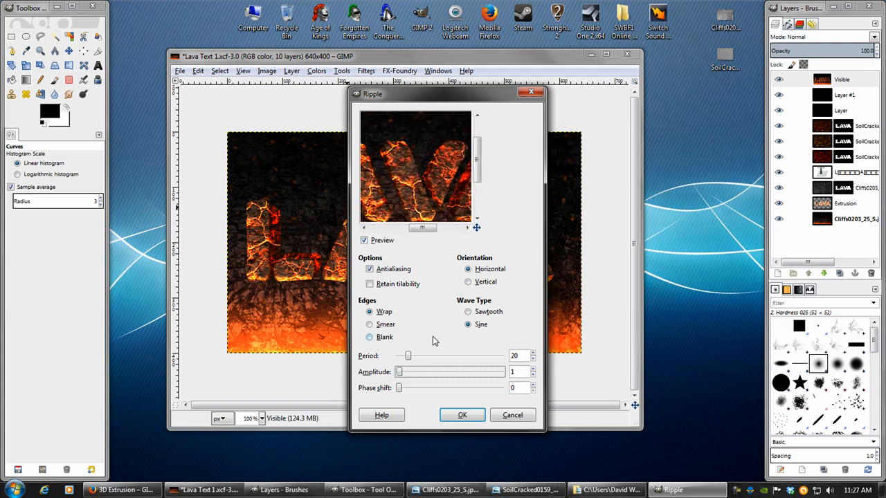
{"action": "left_click_drag", "start_coordinate": [409, 357], "coordinate": [459, 356]}
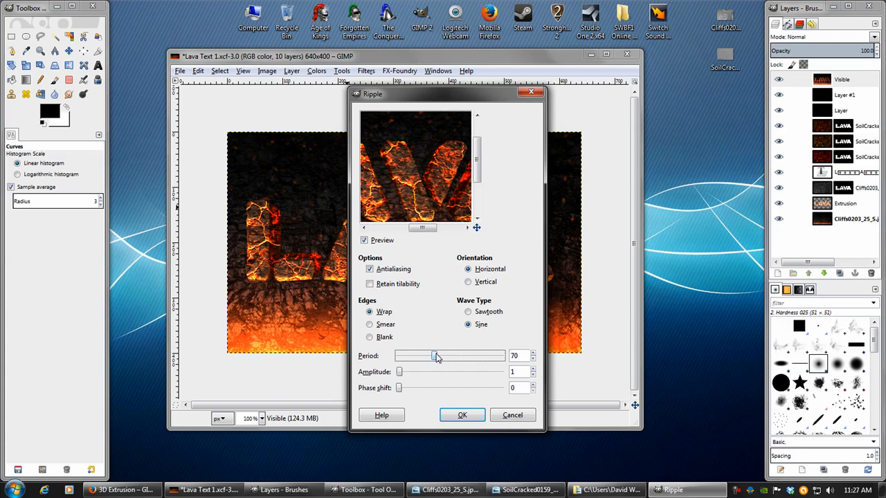
{"action": "mouse_move", "coordinate": [400, 372]}
{"action": "left_mouse_down"}
{"action": "mouse_move", "coordinate": [414, 357]}
{"action": "mouse_move", "coordinate": [449, 358]}
{"action": "left_mouse_up"}
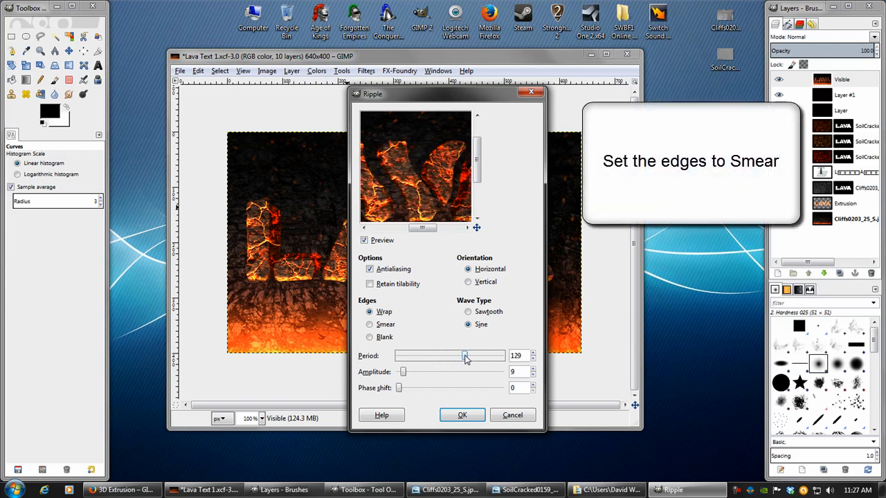
{"action": "left_click_drag", "start_coordinate": [416, 162], "coordinate": [417, 181]}
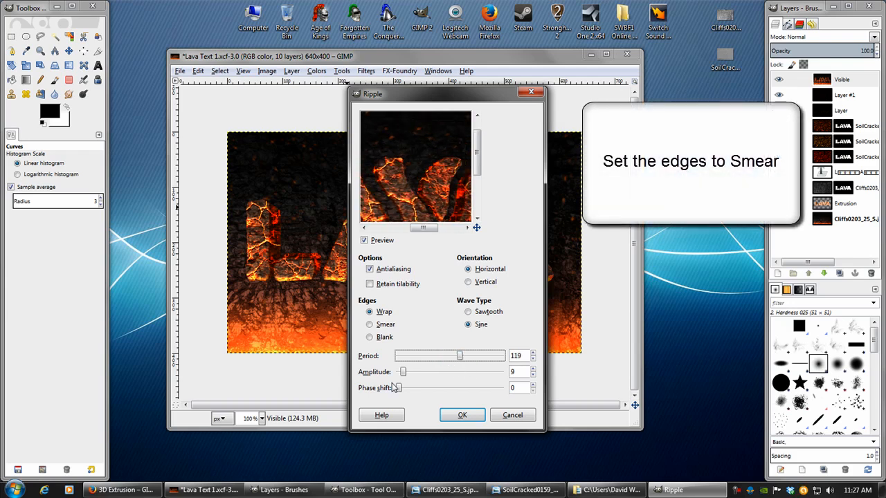
{"action": "left_click_drag", "start_coordinate": [402, 372], "coordinate": [400, 374]}
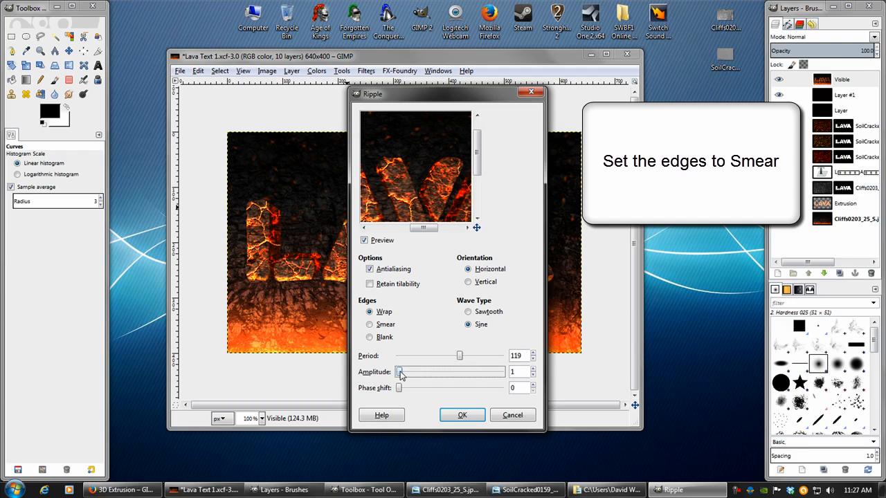
{"action": "left_click", "coordinate": [533, 368]}
{"action": "left_click_drag", "start_coordinate": [447, 173], "coordinate": [445, 141]}
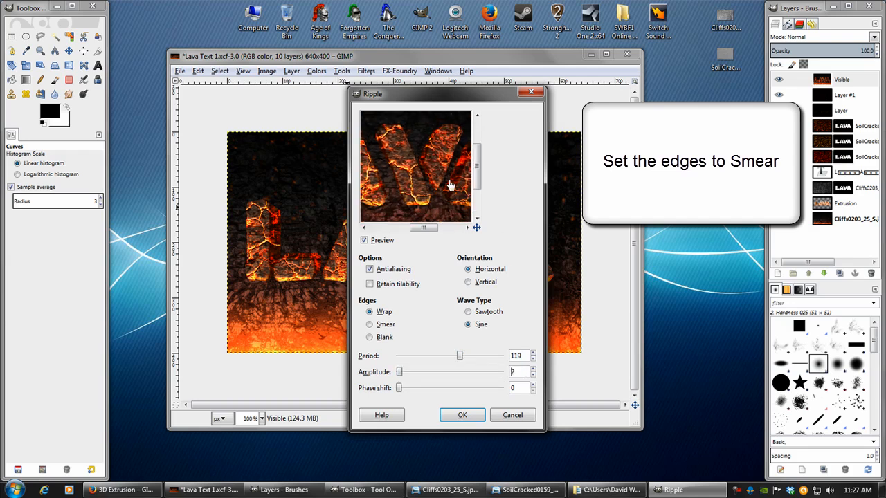
{"action": "left_click", "coordinate": [461, 415]}
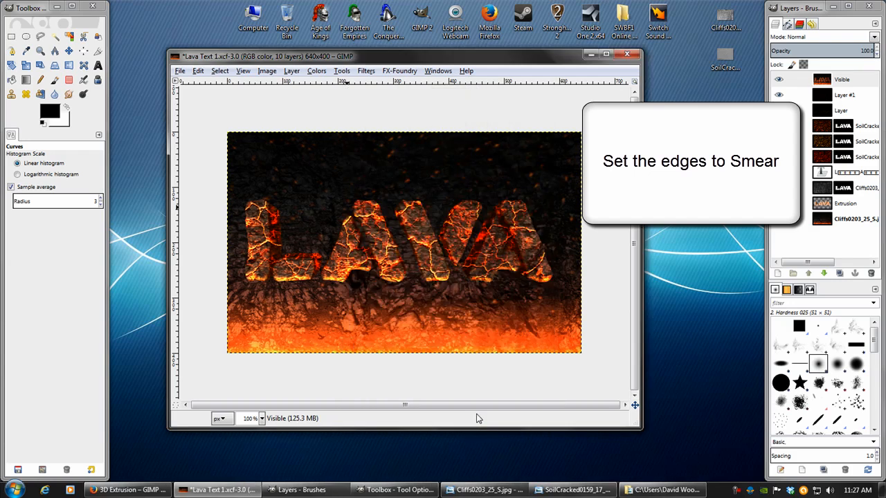
Step: Apply the Ripple filter again with vertical orientation, a shorter period and amplitude 2
{"action": "left_click", "coordinate": [367, 71]}
{"action": "left_click", "coordinate": [379, 96]}
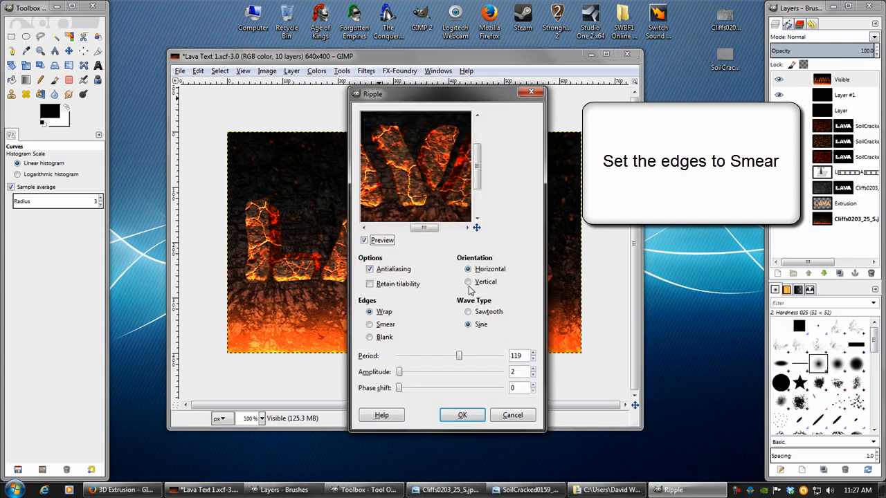
{"action": "left_click", "coordinate": [468, 282]}
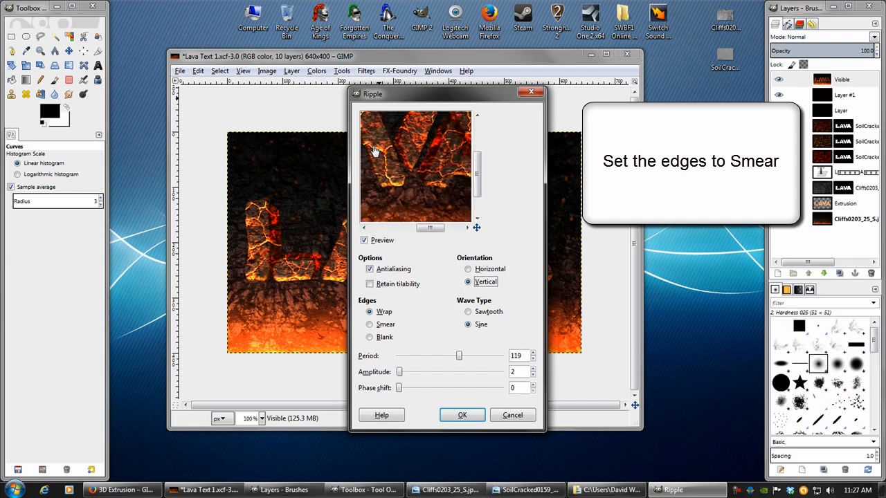
{"action": "left_click_drag", "start_coordinate": [460, 358], "coordinate": [444, 358]}
{"action": "left_click", "coordinate": [461, 415]}
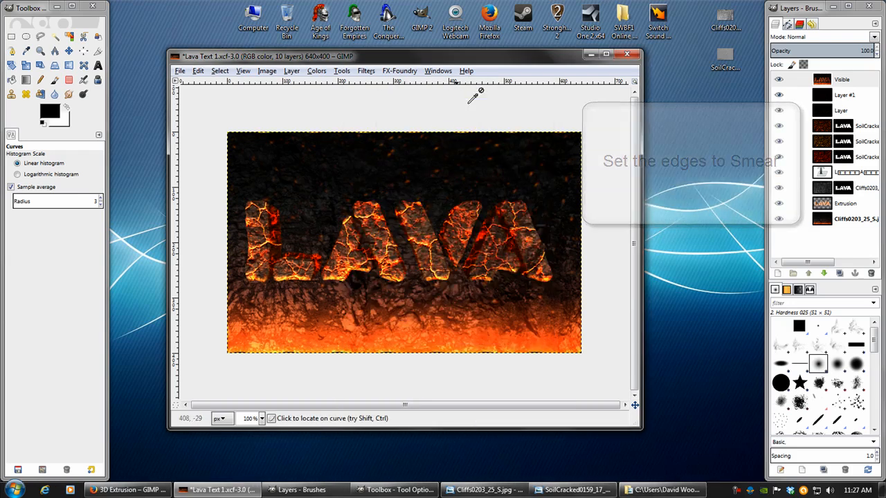
Step: Compare the image before and after the two ripples in the undo history, return to the latest state, and activate the Move tool
{"action": "left_click", "coordinate": [813, 24]}
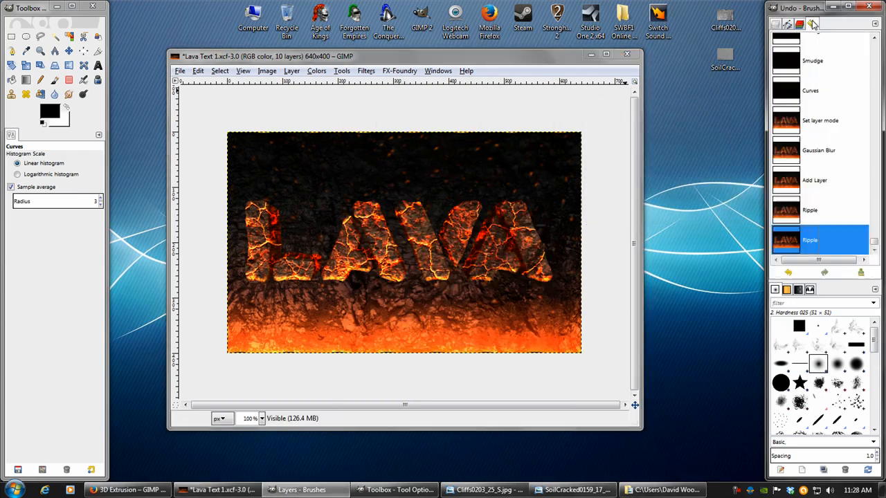
{"action": "left_click", "coordinate": [822, 211]}
{"action": "left_click", "coordinate": [821, 181]}
{"action": "left_click", "coordinate": [819, 238]}
{"action": "left_click", "coordinate": [776, 24]}
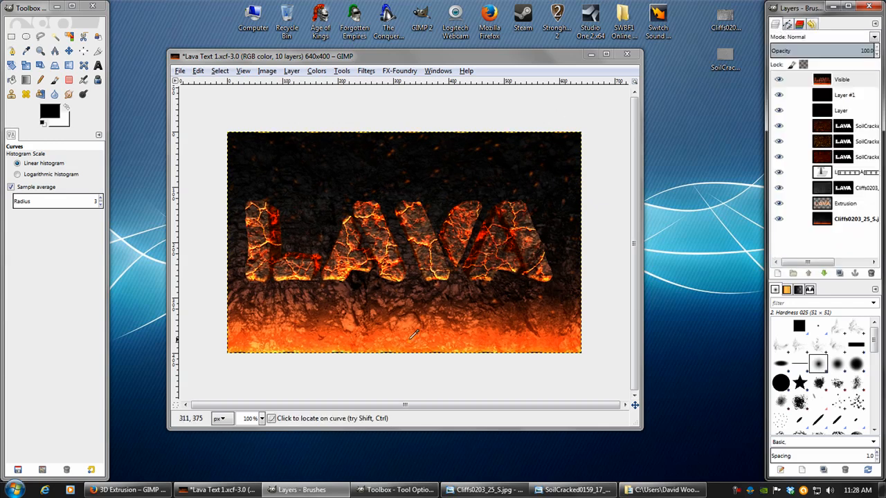
{"action": "key", "text": "m"}
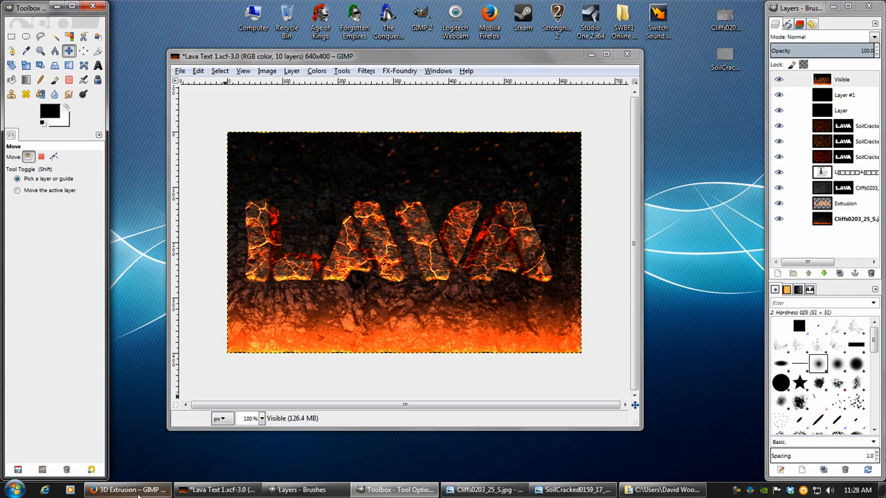
Step: Switch to Firefox, view The Blend Mode site and the creator's Fiverr profile, and return to GIMP
{"action": "left_click", "coordinate": [164, 491]}
{"action": "left_click", "coordinate": [132, 50]}
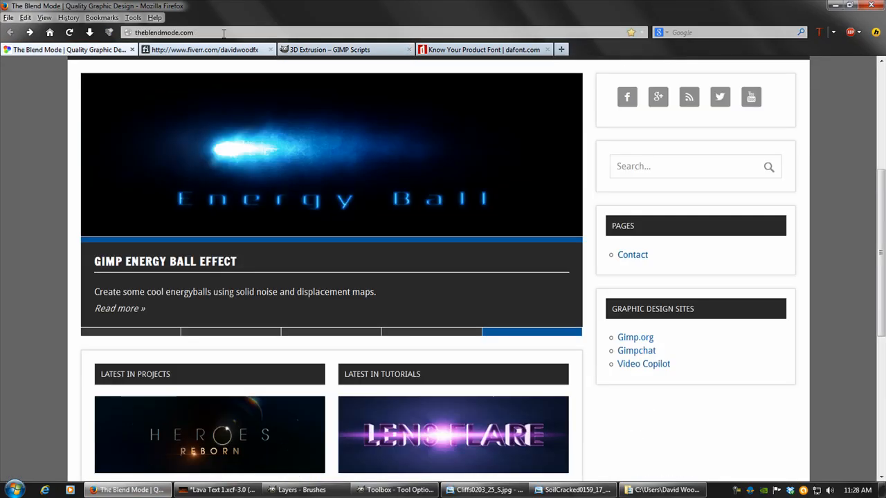
{"action": "scroll", "coordinate": [150, 222], "scroll_direction": "up", "scroll_amount": 4}
{"action": "left_click", "coordinate": [190, 50]}
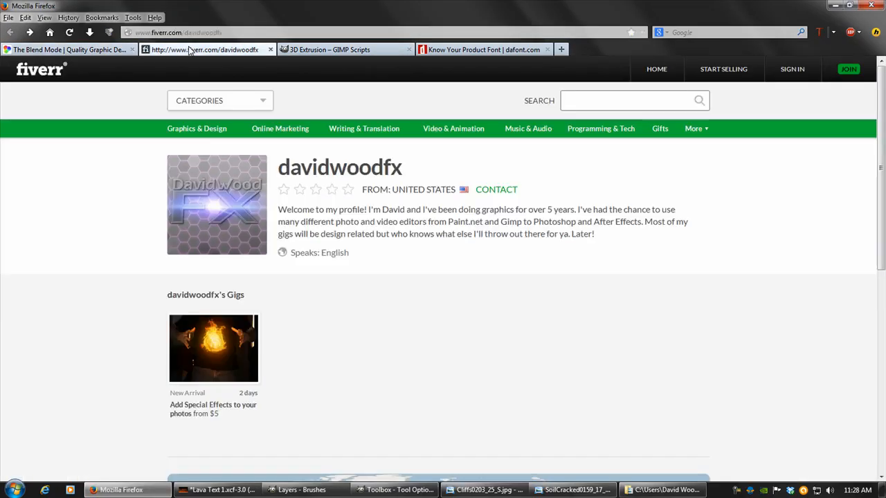
{"action": "left_click", "coordinate": [88, 50]}
{"action": "left_click", "coordinate": [128, 490]}
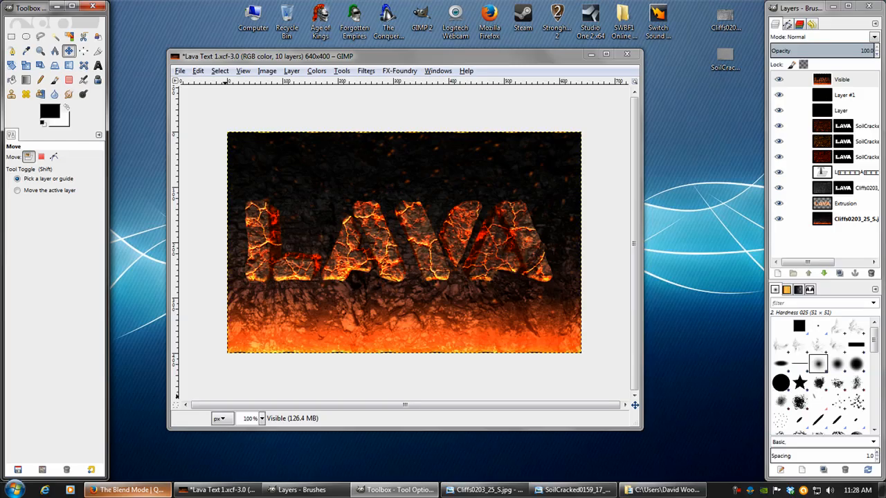